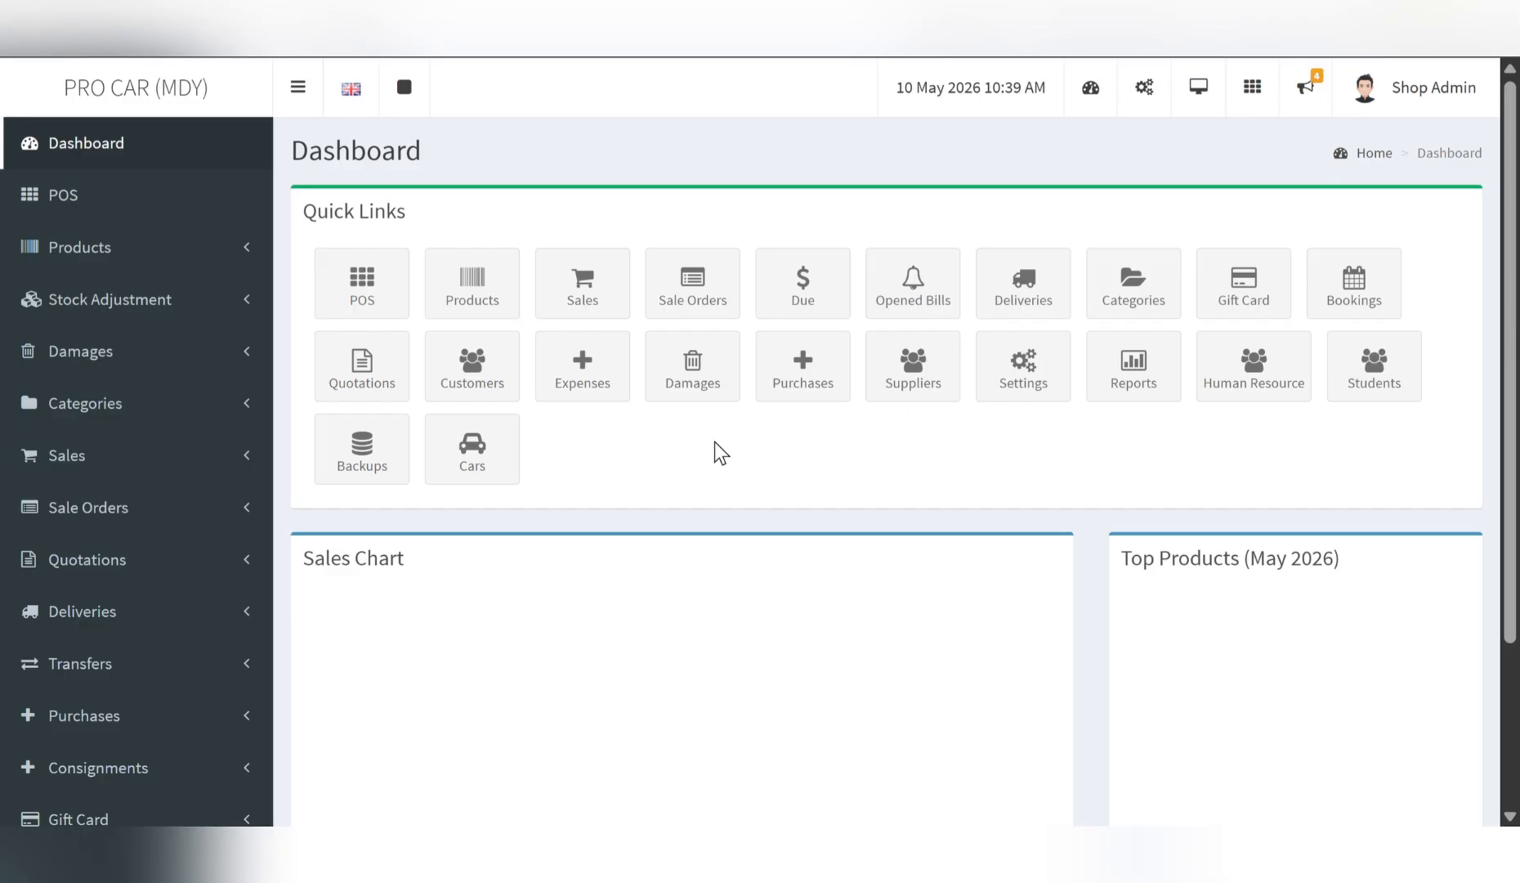
- Open the system settings and locate the Update Product Cost with Purchase and Update Product Price with Purchase options
click(1045, 391)
scroll(1022, 474, down, 7)
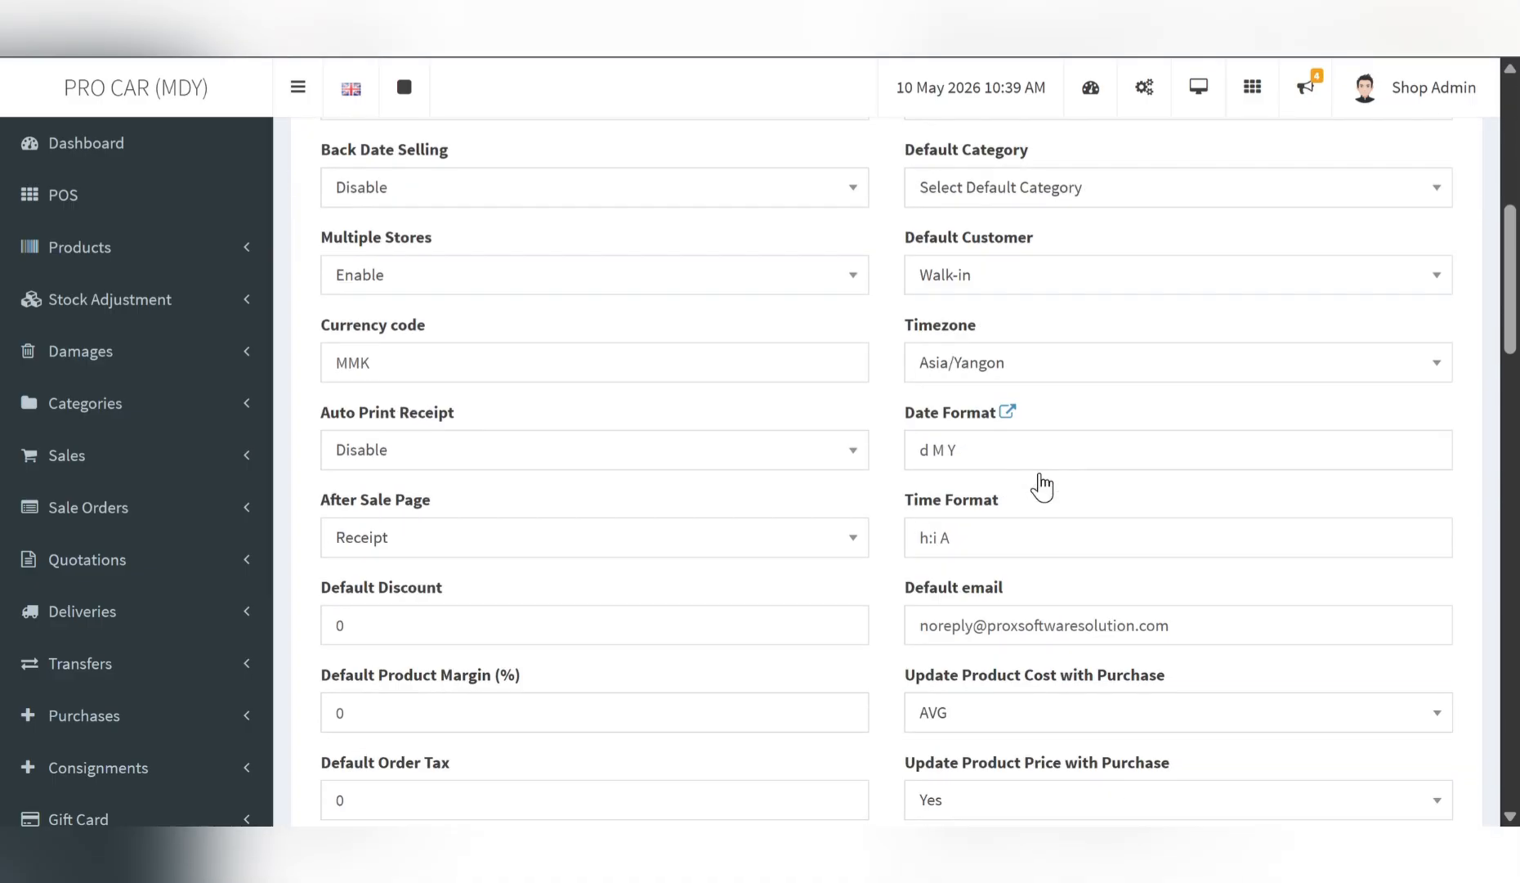
scroll(1042, 488, down, 3)
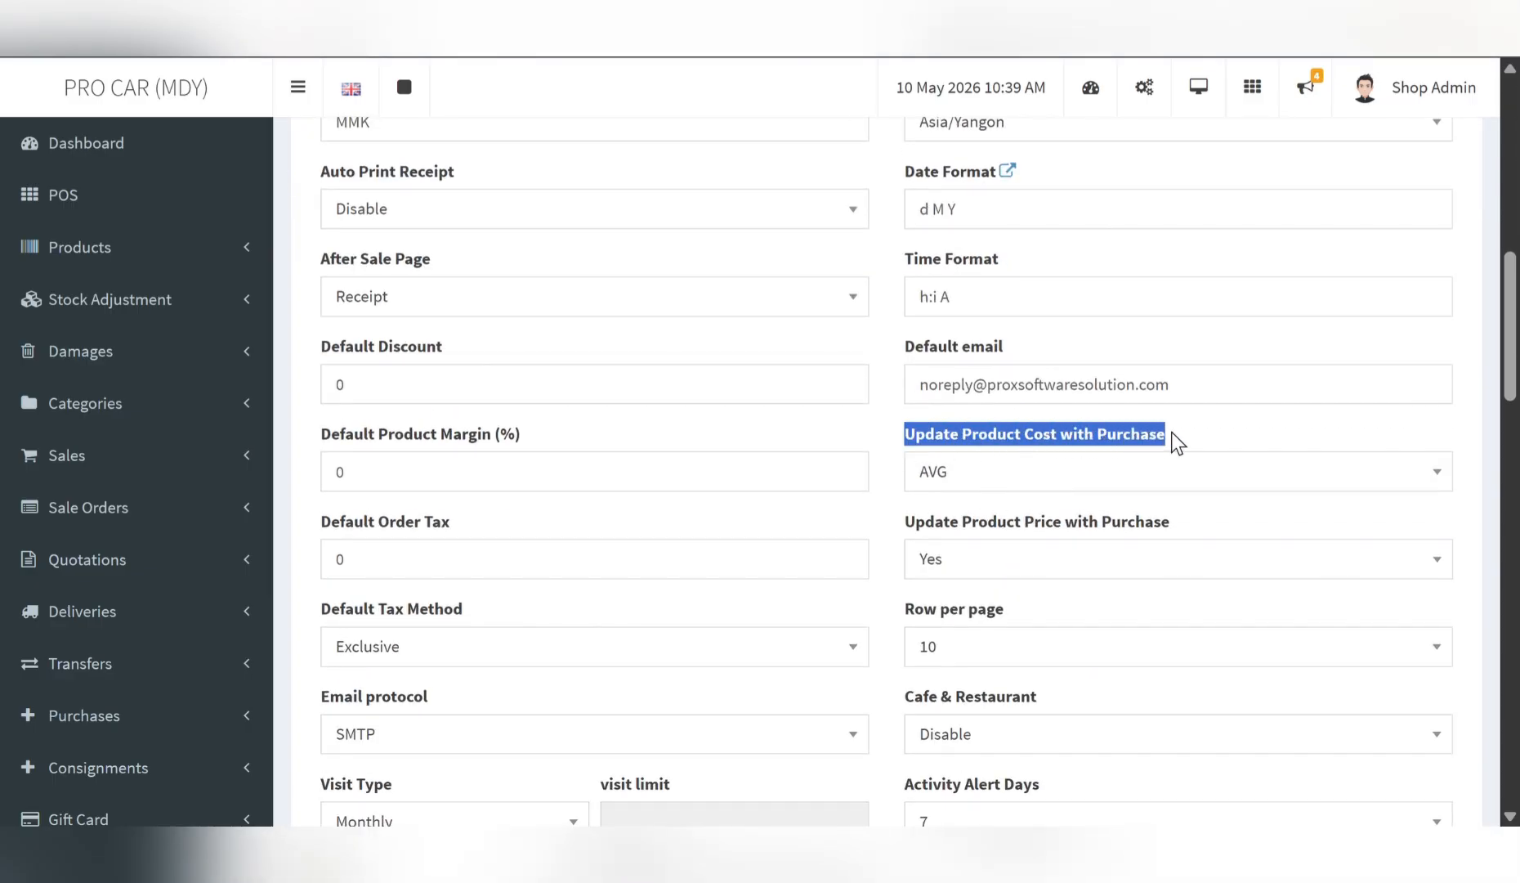
drag(904, 523, 1161, 523)
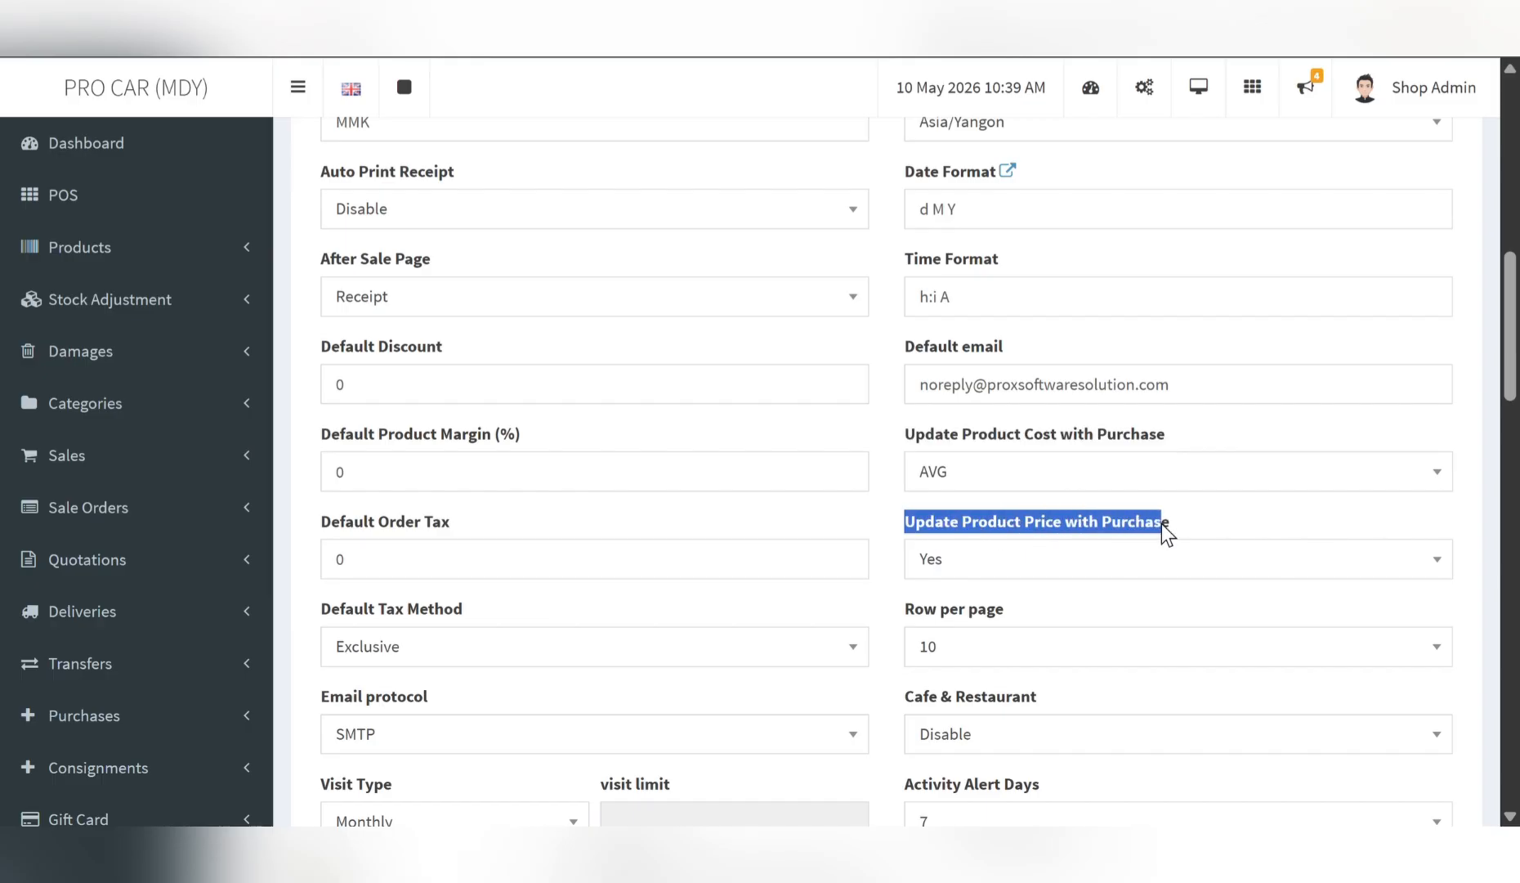
drag(1166, 434, 919, 429)
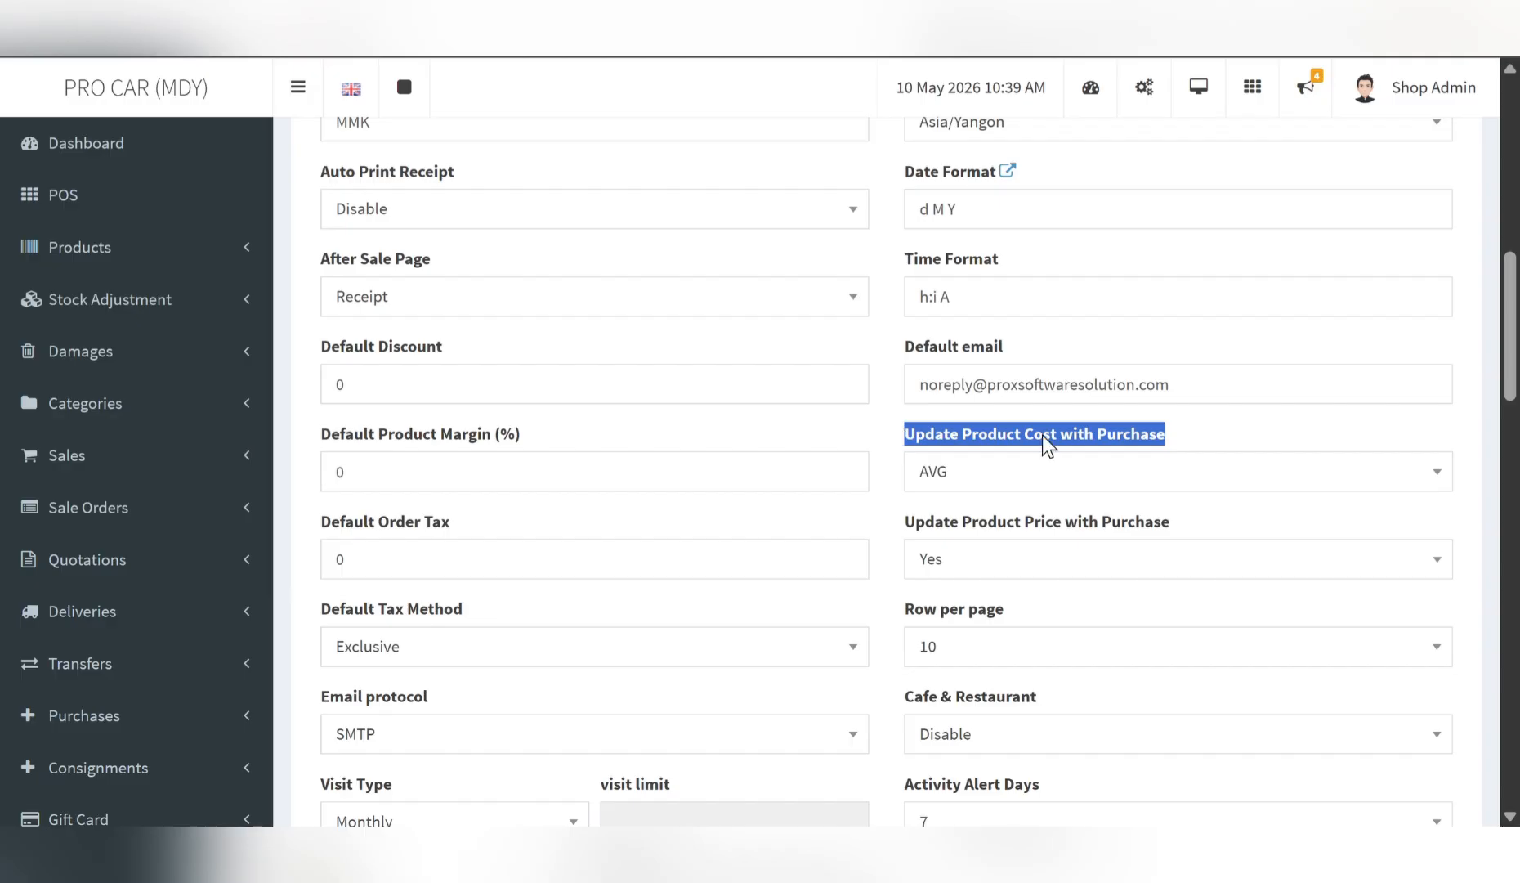
- Try FIFO and LIFO for Update Product Cost with Purchase, and set it back to AVG
click(981, 468)
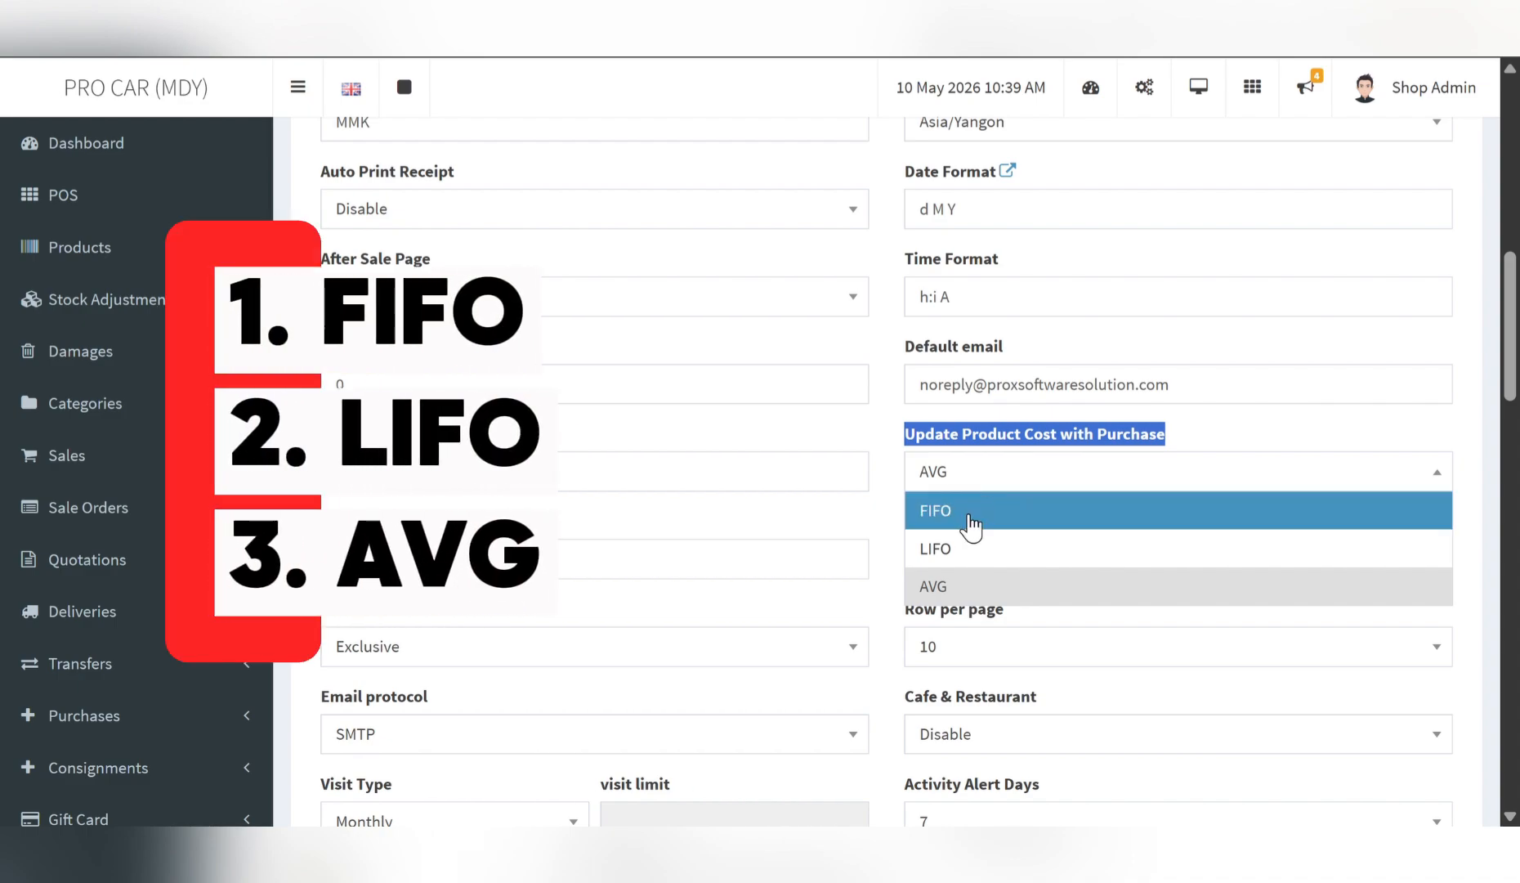
click(978, 516)
click(985, 478)
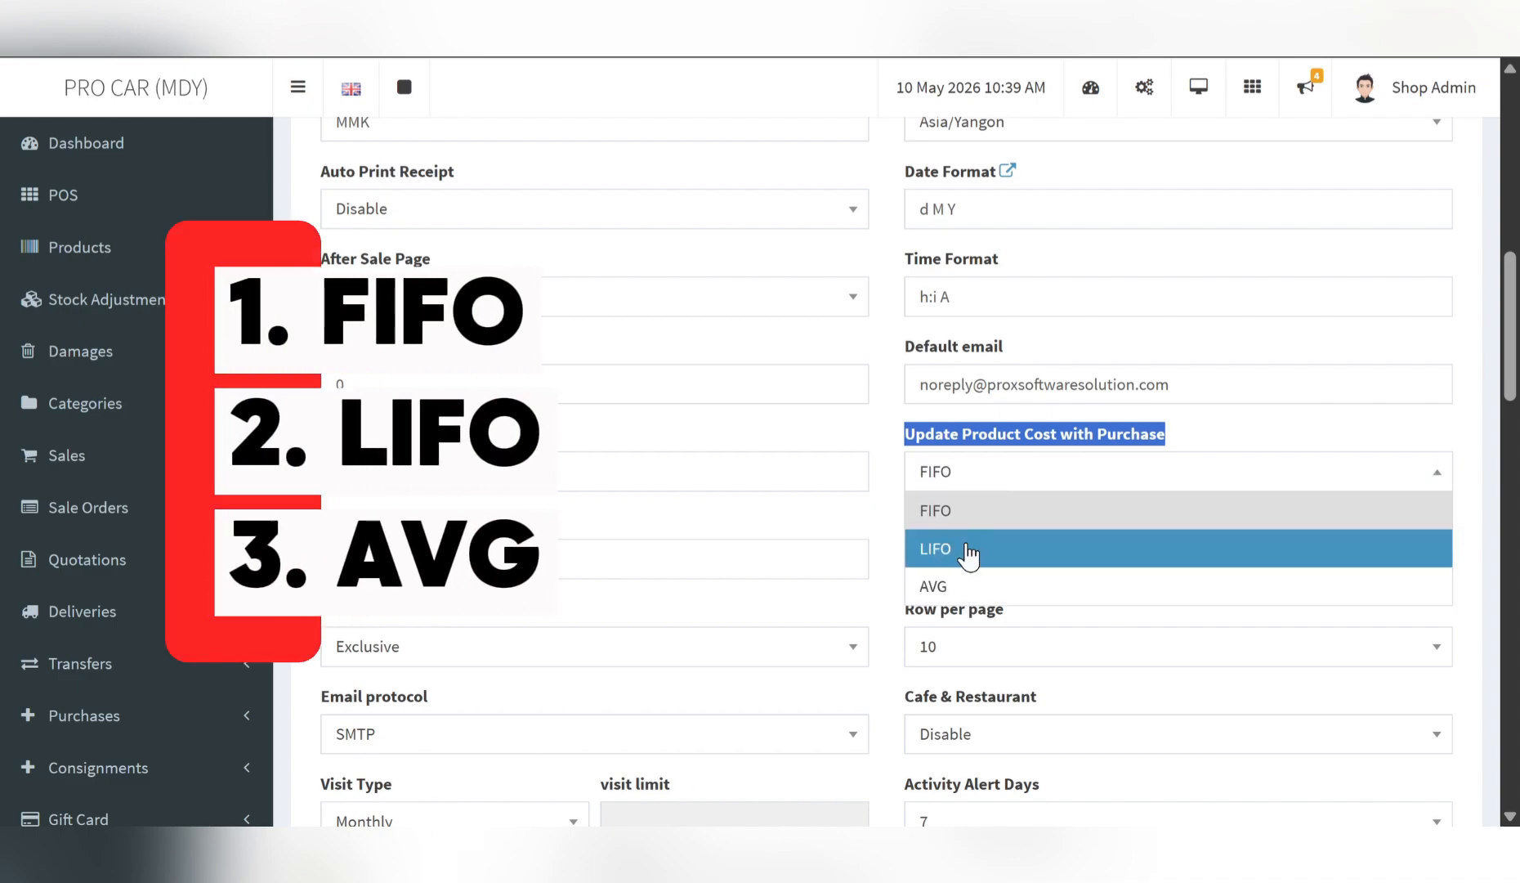
click(967, 551)
click(974, 476)
click(960, 583)
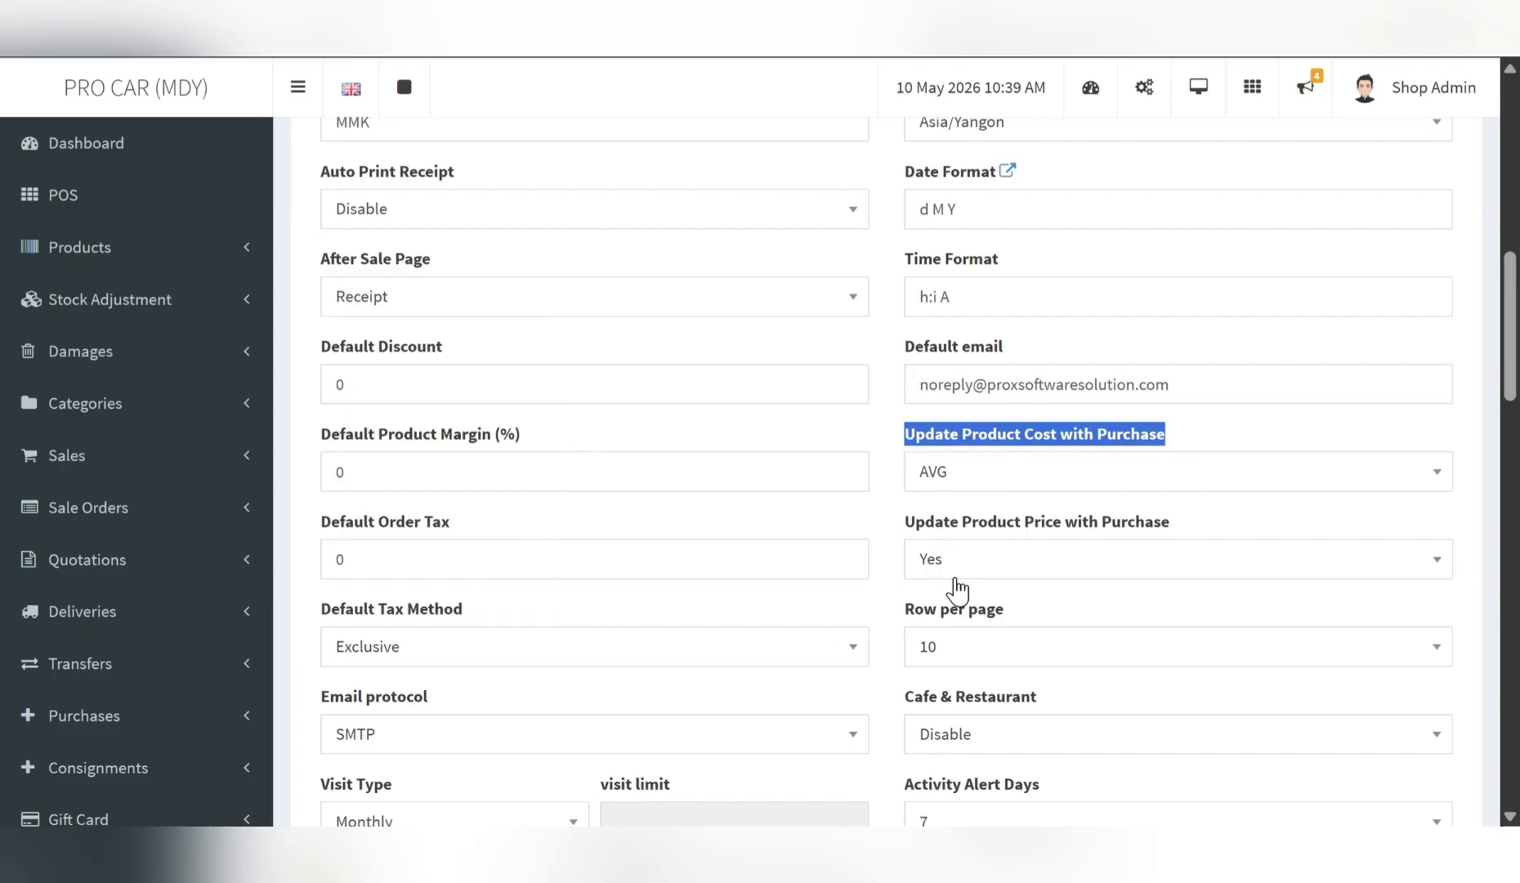
- Review the settings that control how purchases update product cost and product price
click(970, 503)
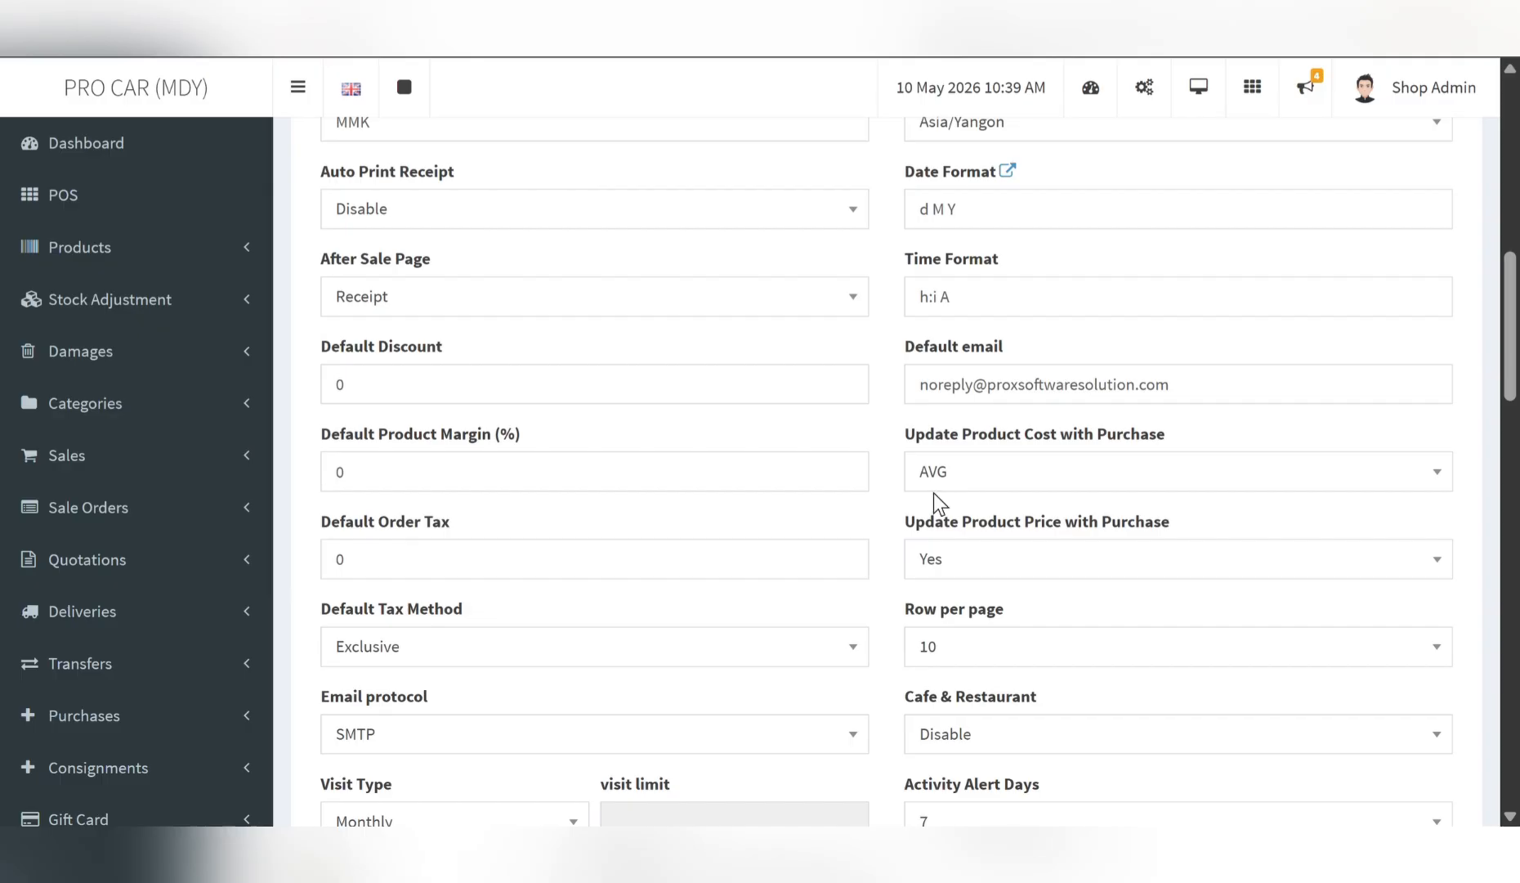
drag(904, 523, 1152, 525)
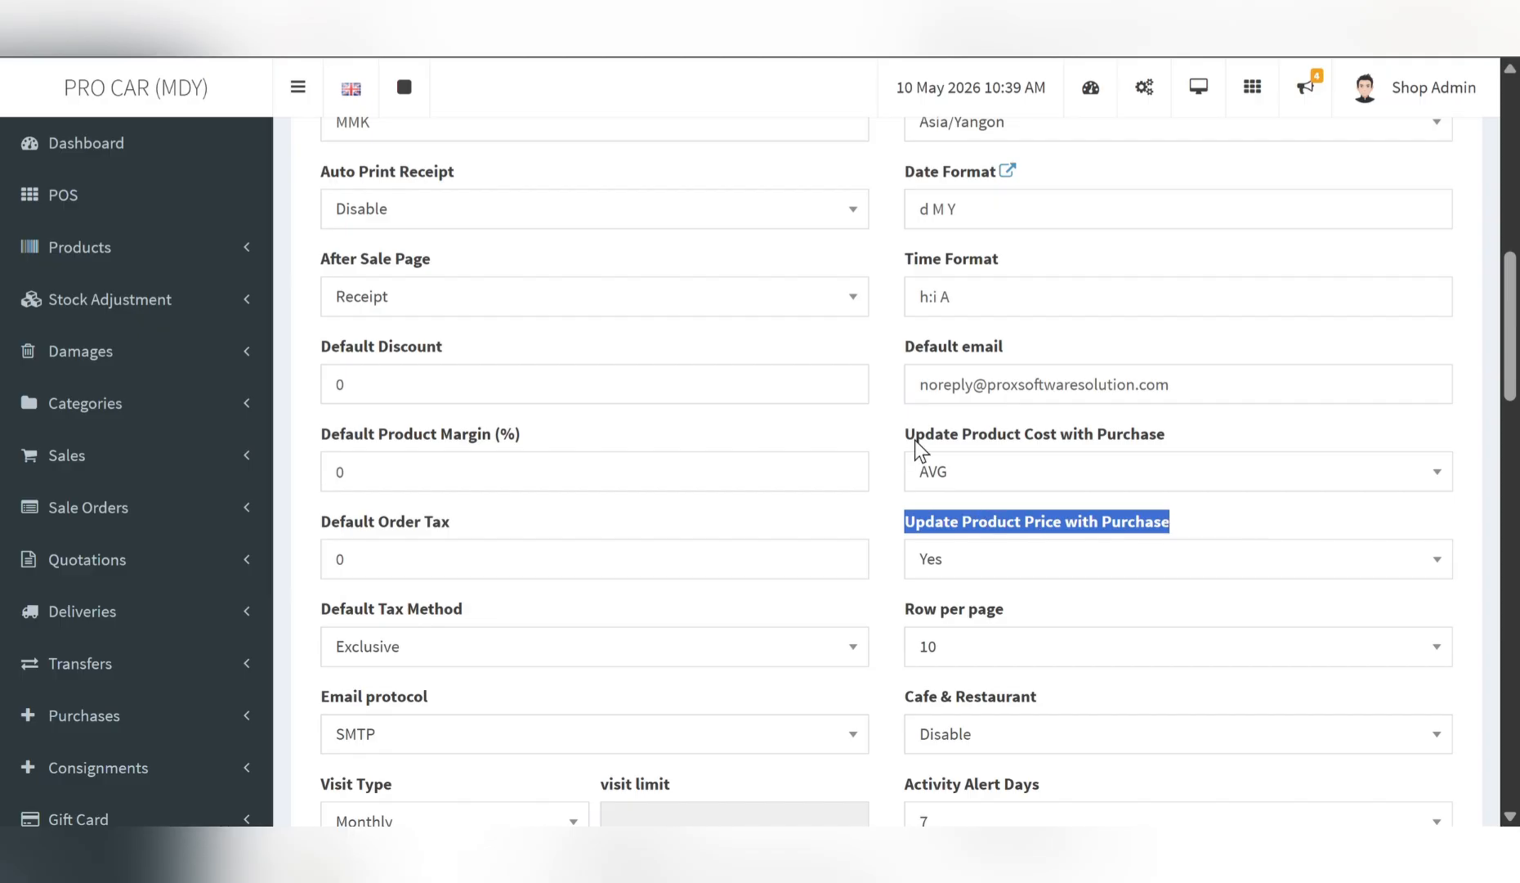
drag(908, 435, 1204, 429)
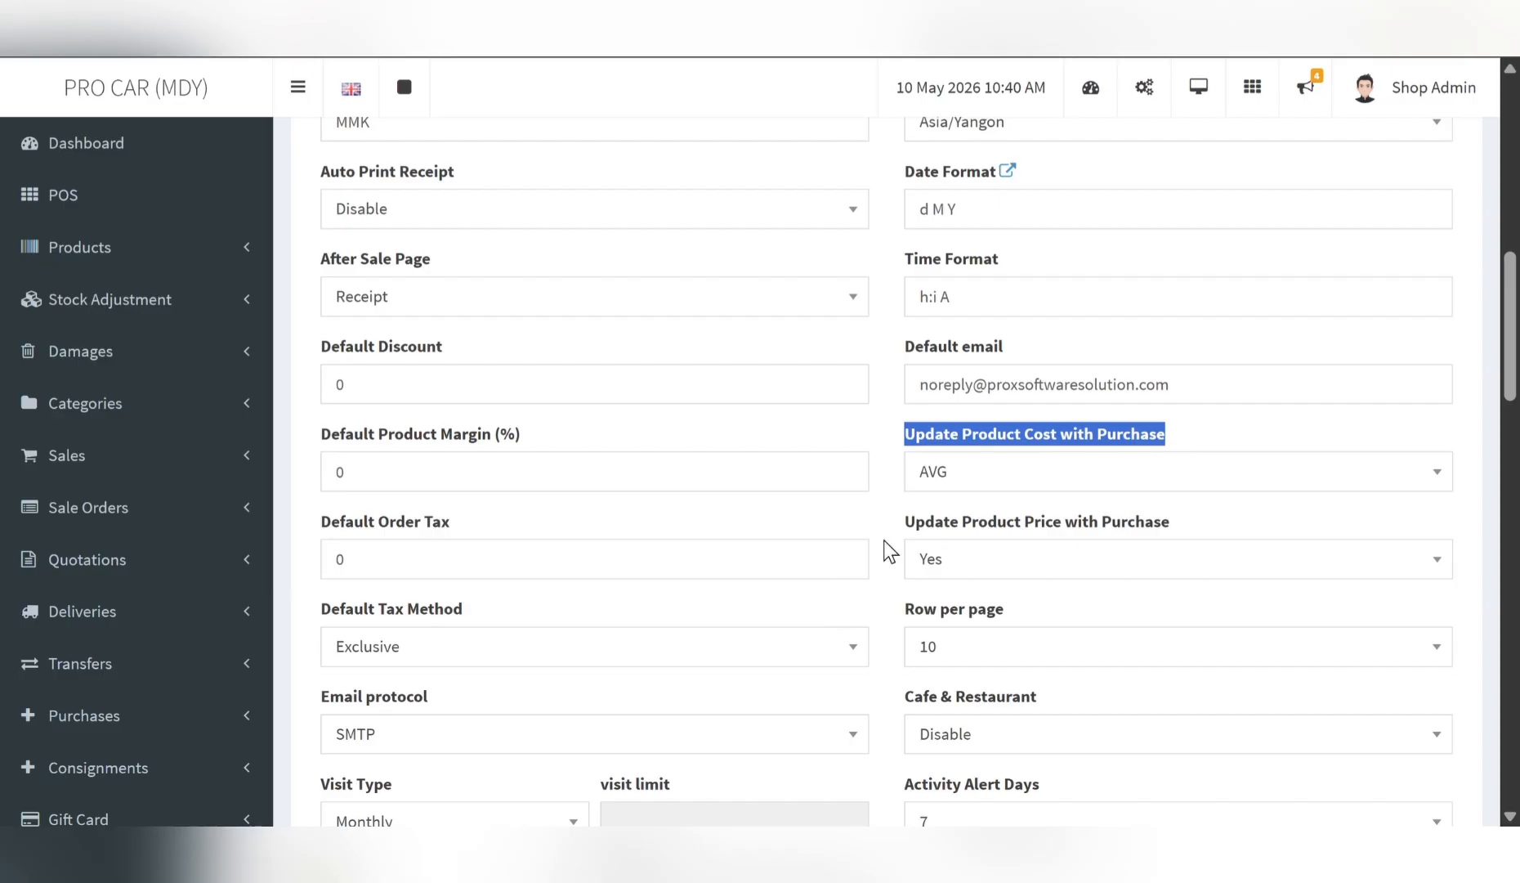
drag(902, 523, 1125, 520)
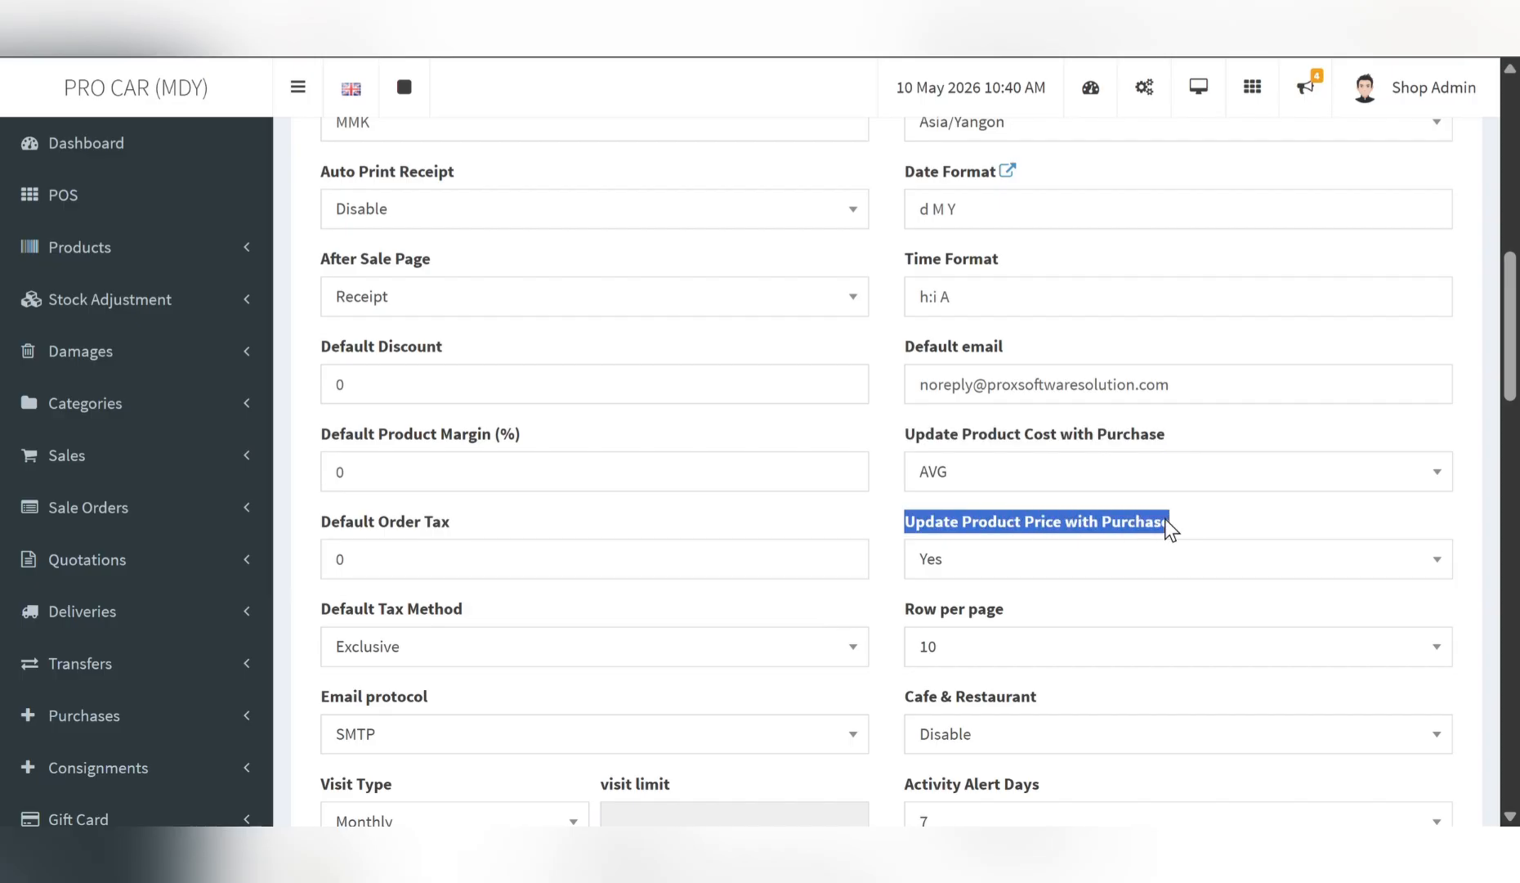
click(968, 576)
click(969, 577)
click(968, 577)
click(968, 577)
drag(905, 433, 1185, 439)
- Keep Update Product Cost with Purchase on AVG, choose Yes for Update Product Price with Purchase, and save the settings
click(950, 474)
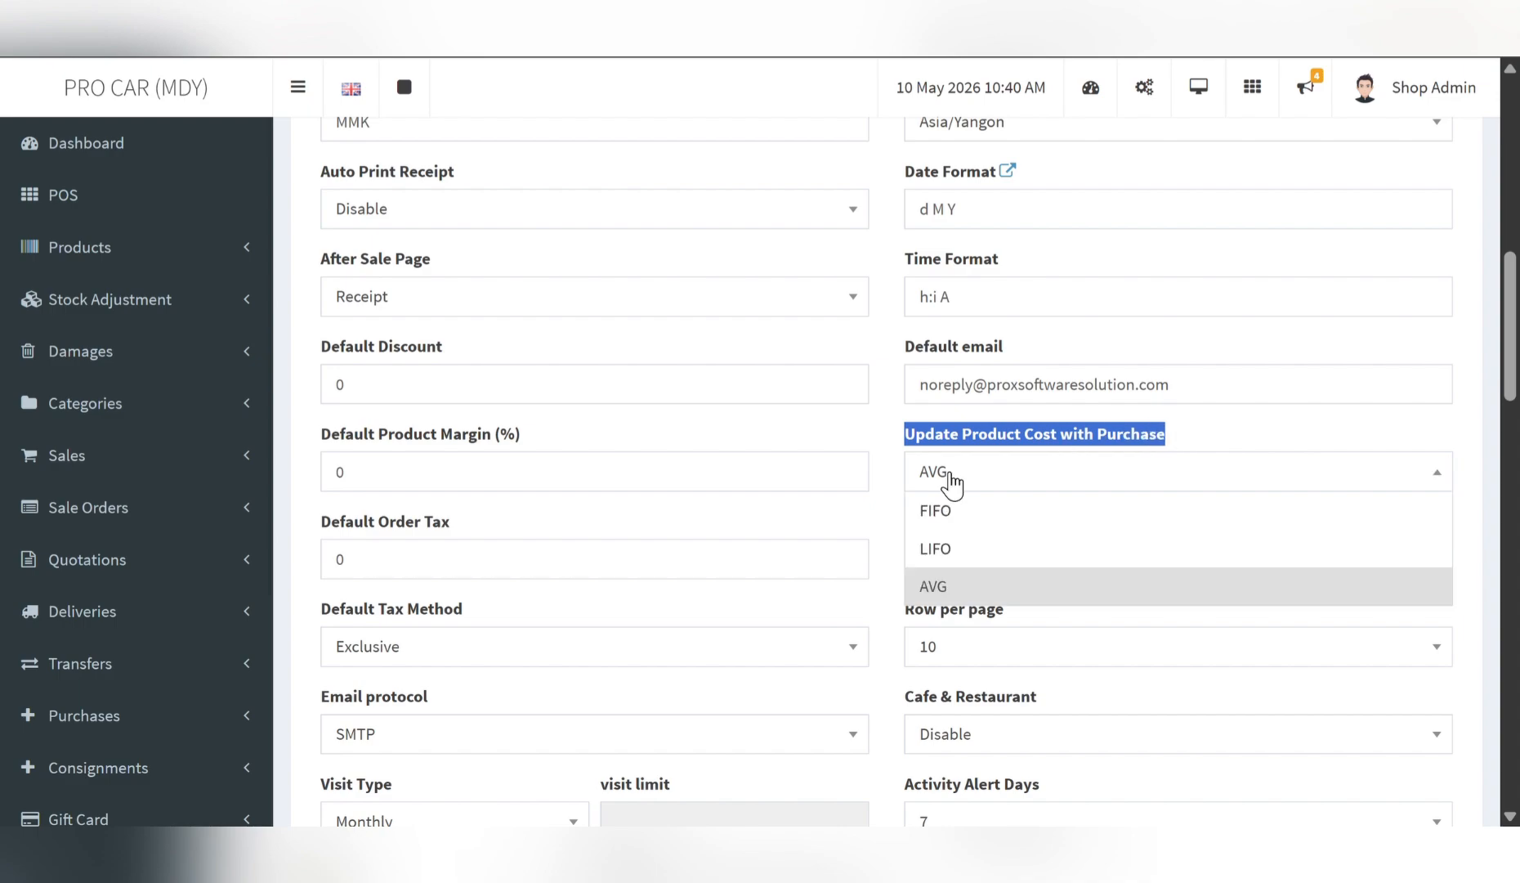
click(949, 475)
click(971, 568)
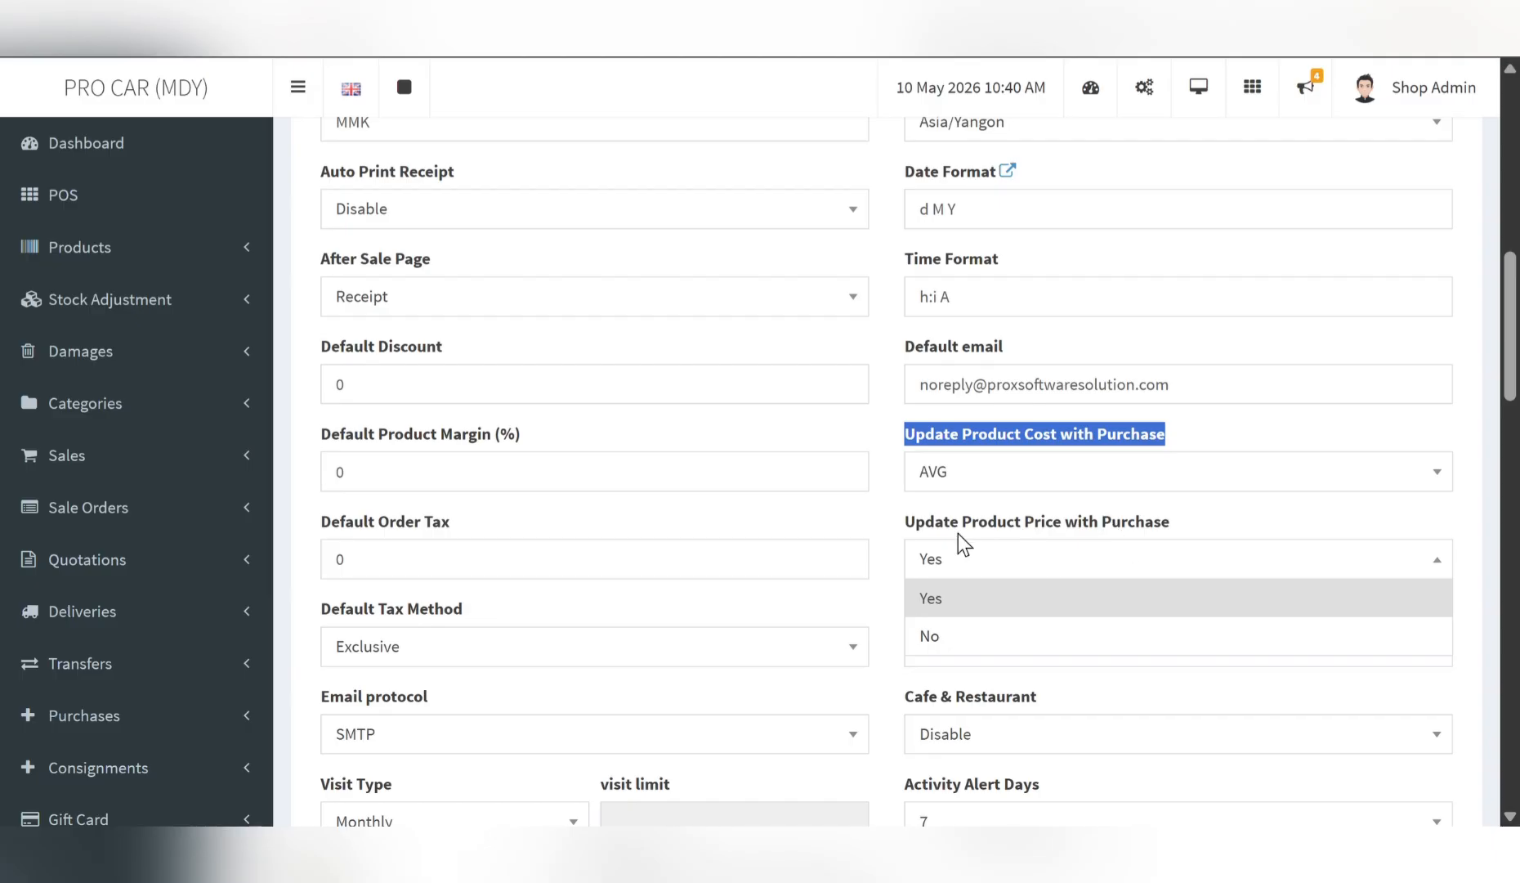
click(954, 605)
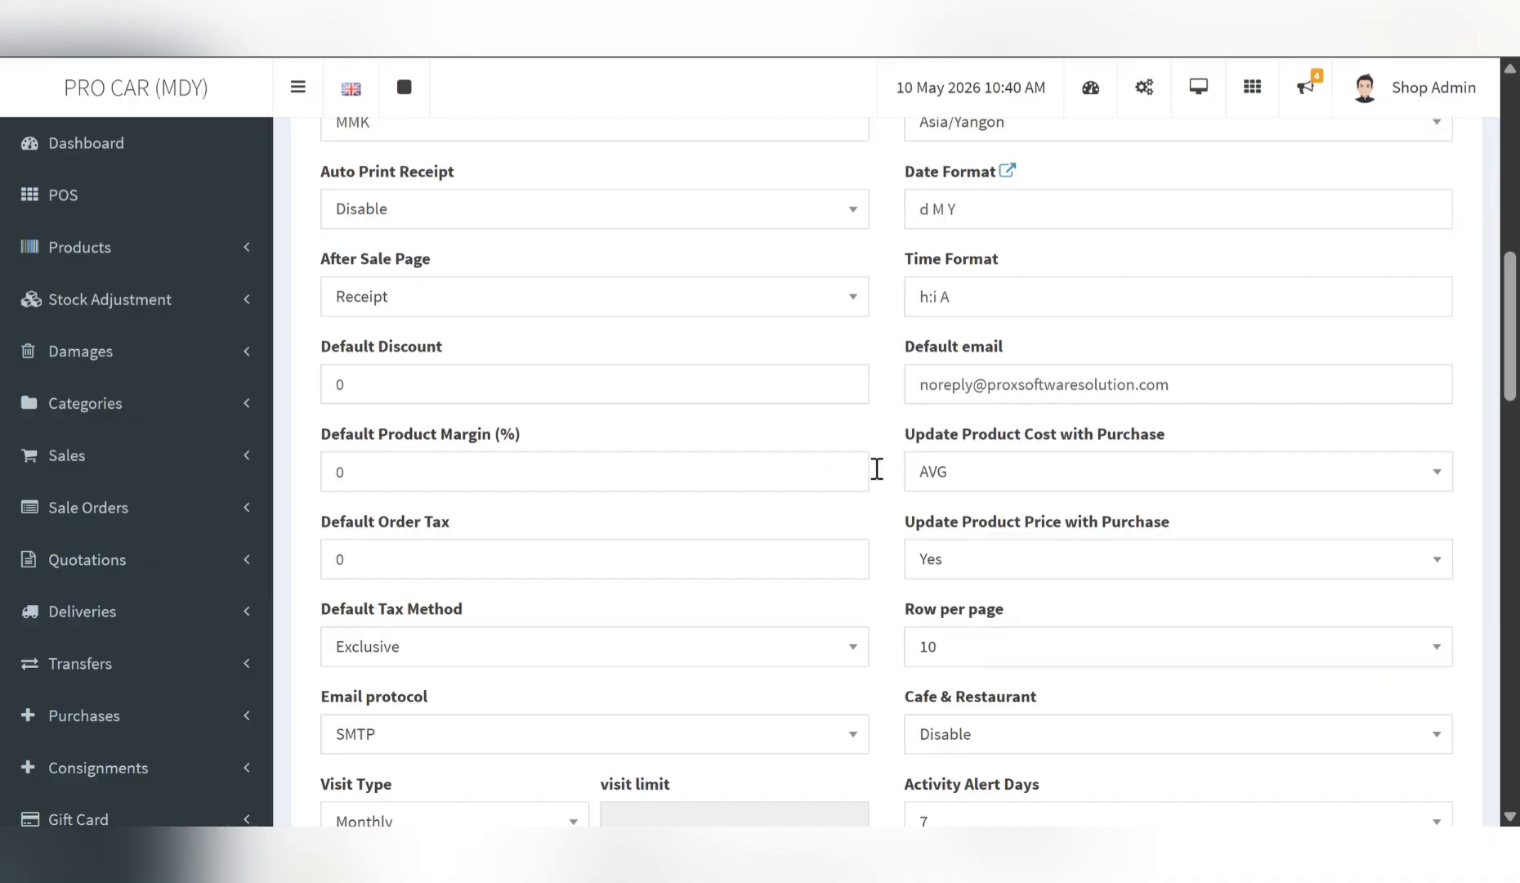
scroll(870, 455, down, 20)
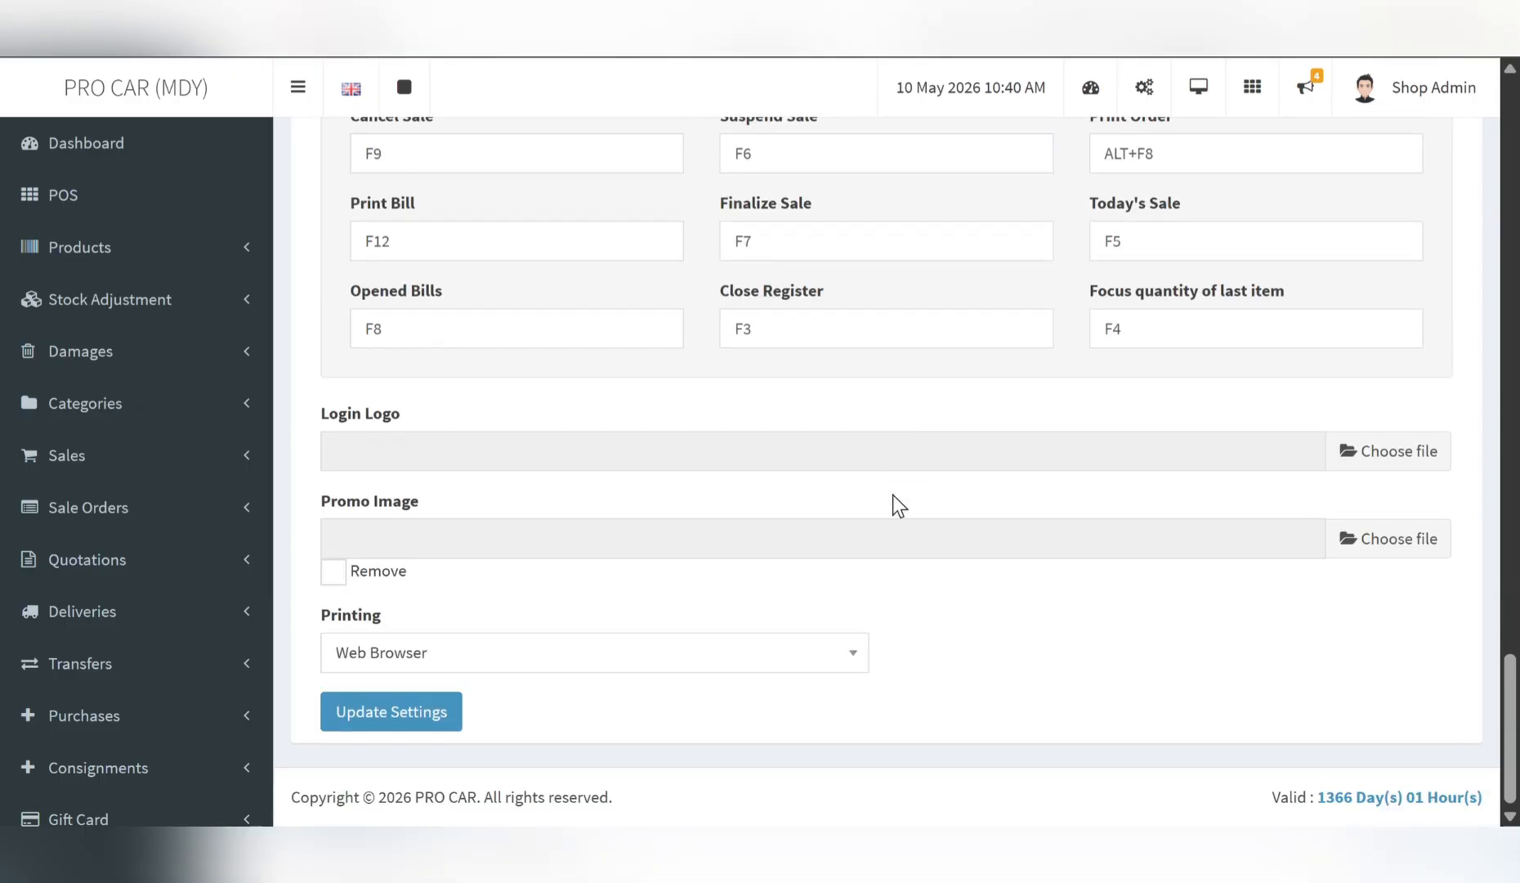
click(431, 704)
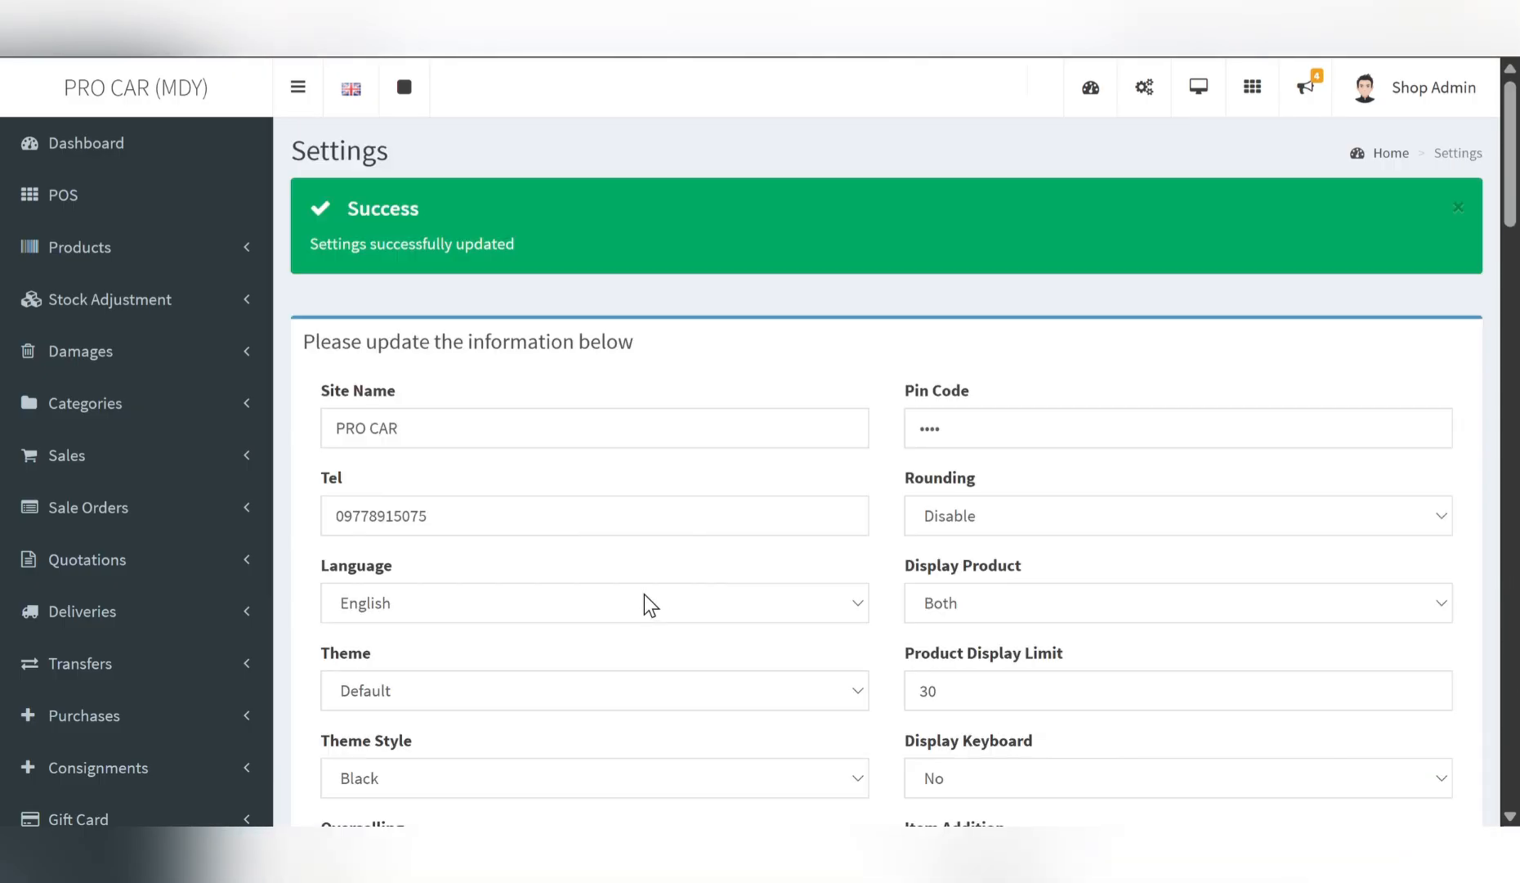
- Open the product list and view the details of Auto Oil IV-4, product code P0002
click(35, 253)
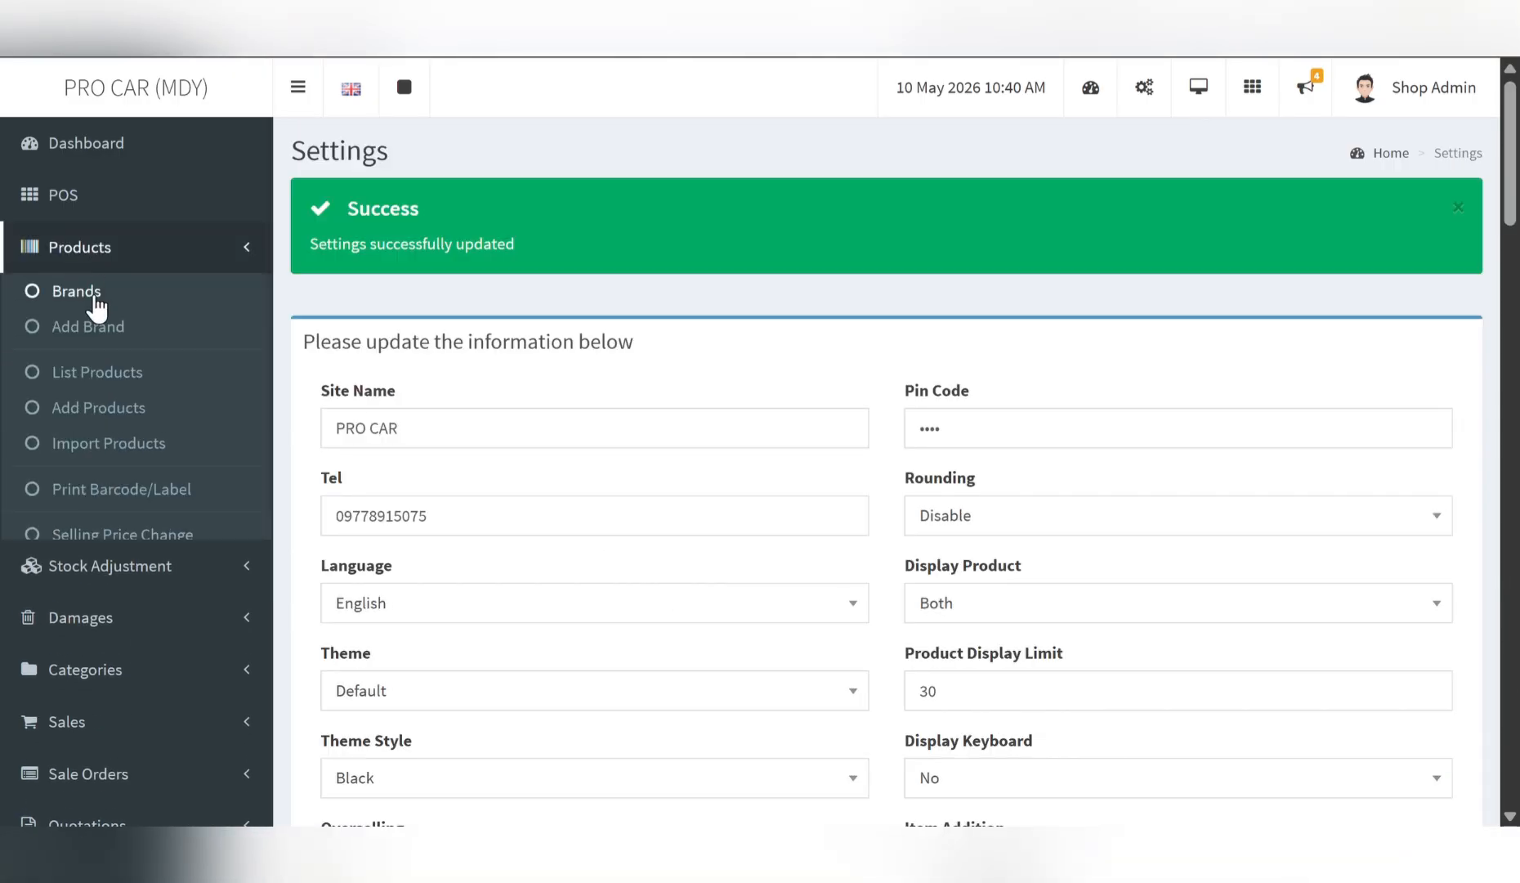
click(107, 374)
scroll(797, 441, down, 8)
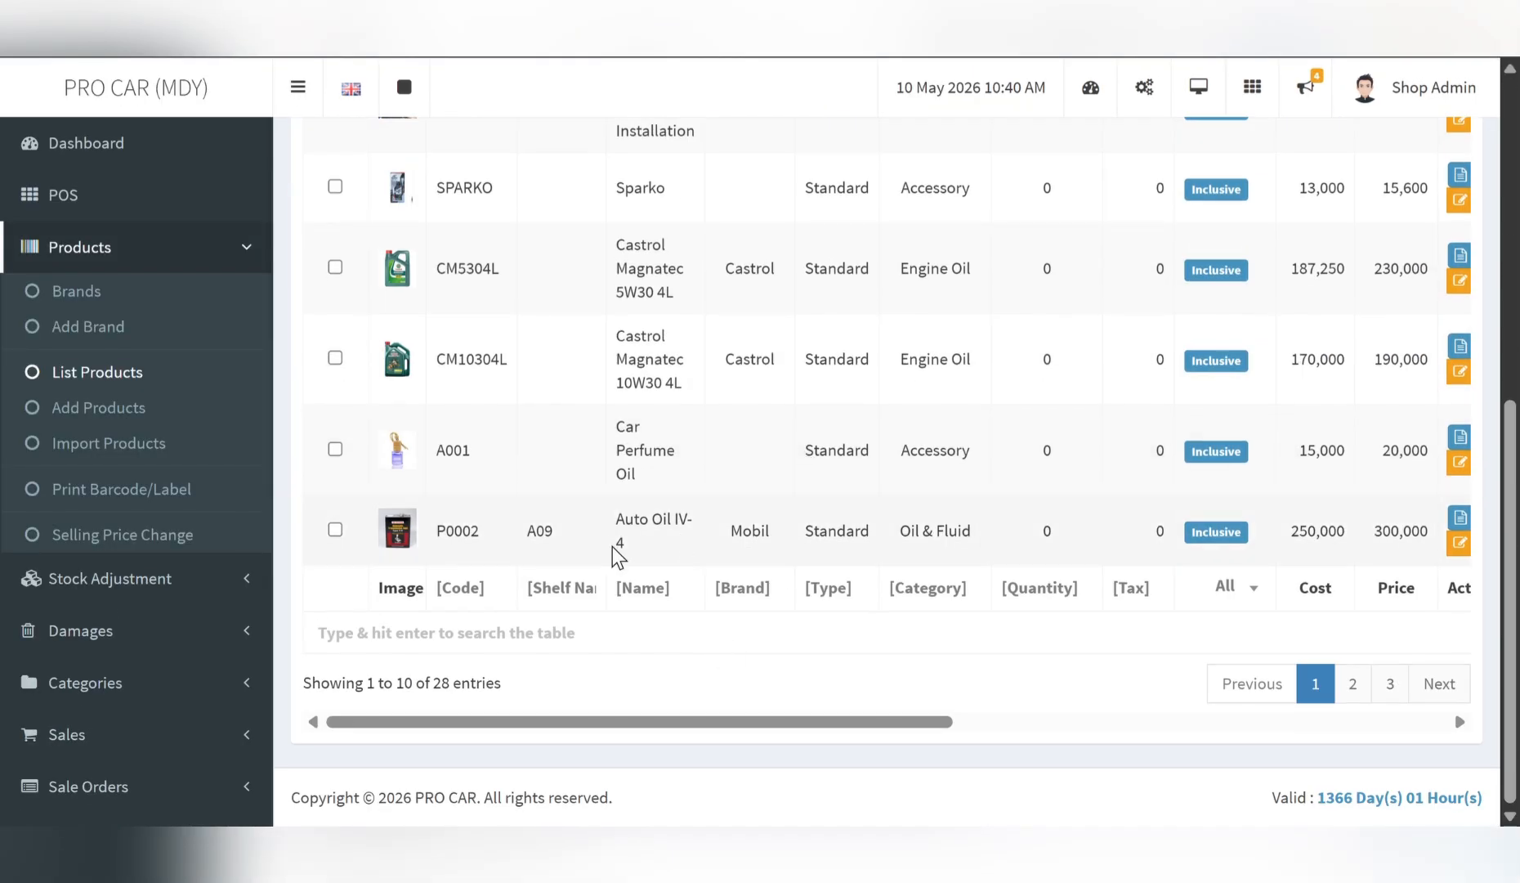
double_click(478, 548)
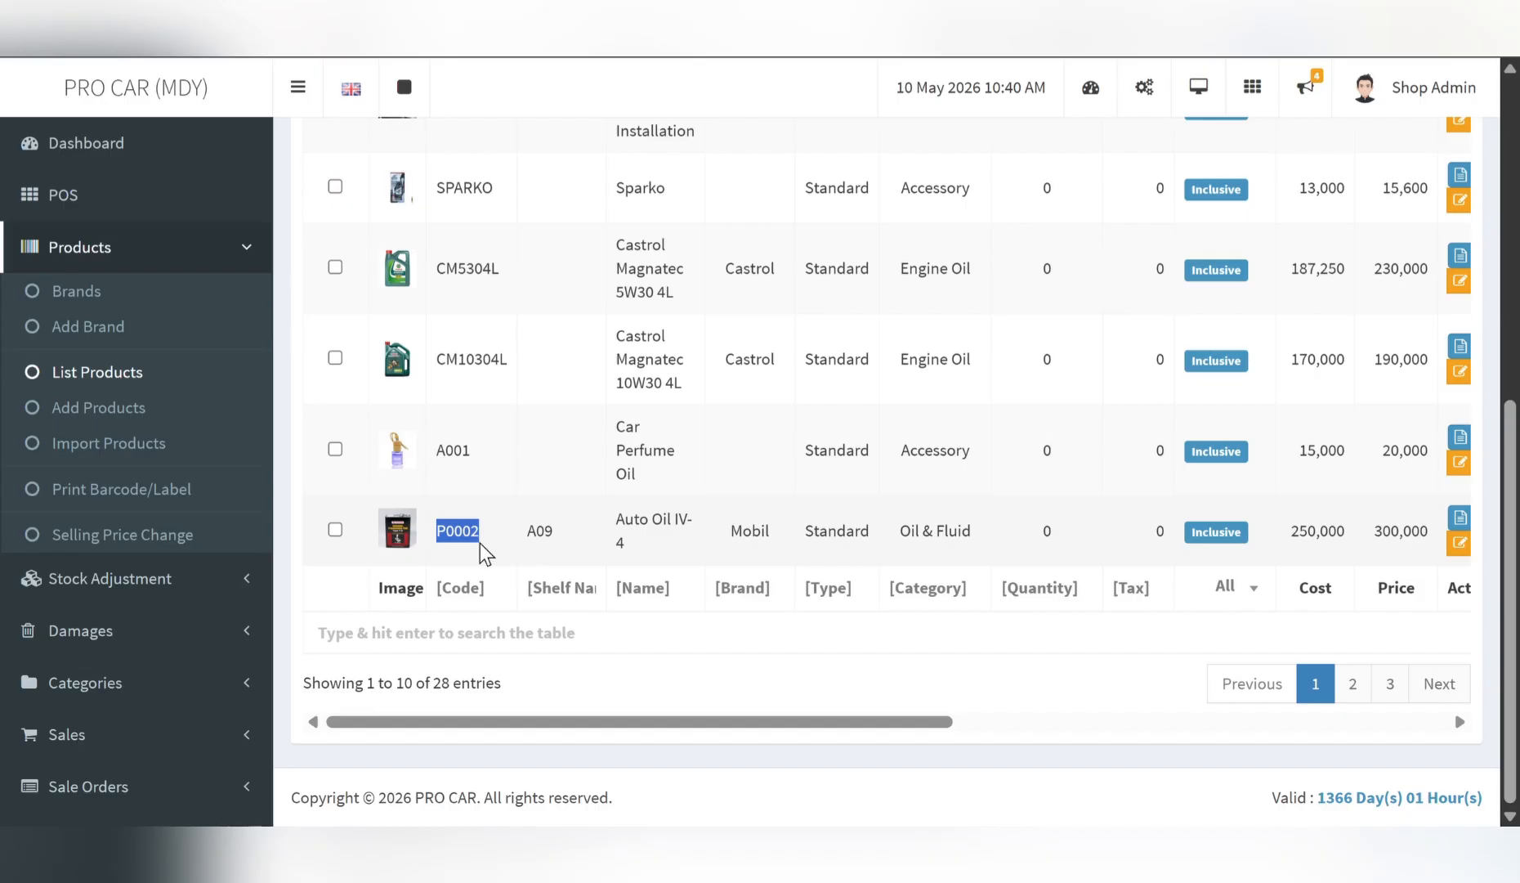
triple_click(618, 535)
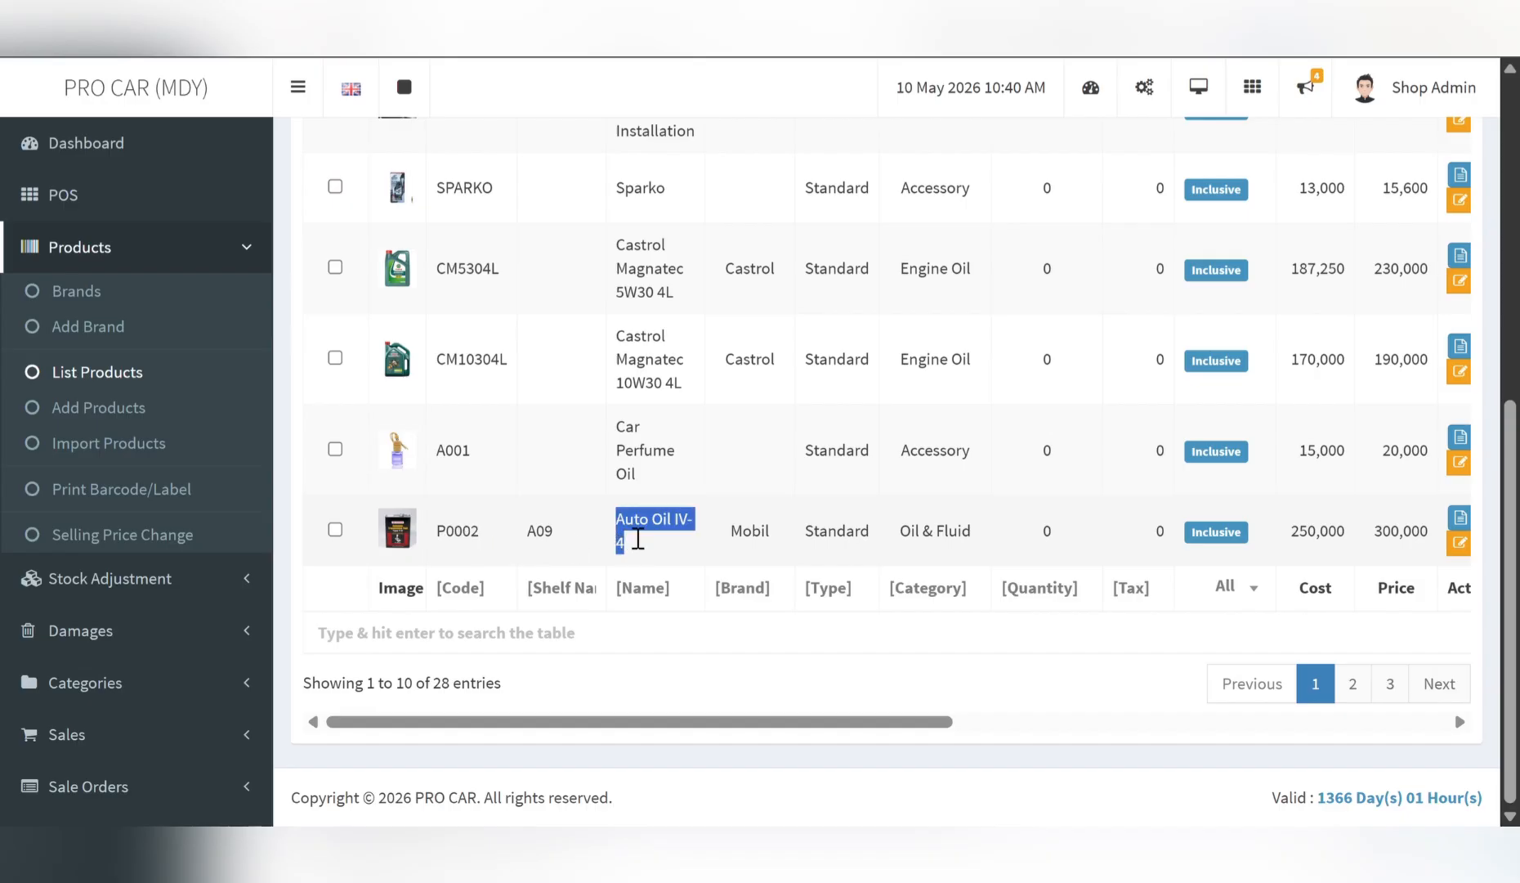
click(1460, 517)
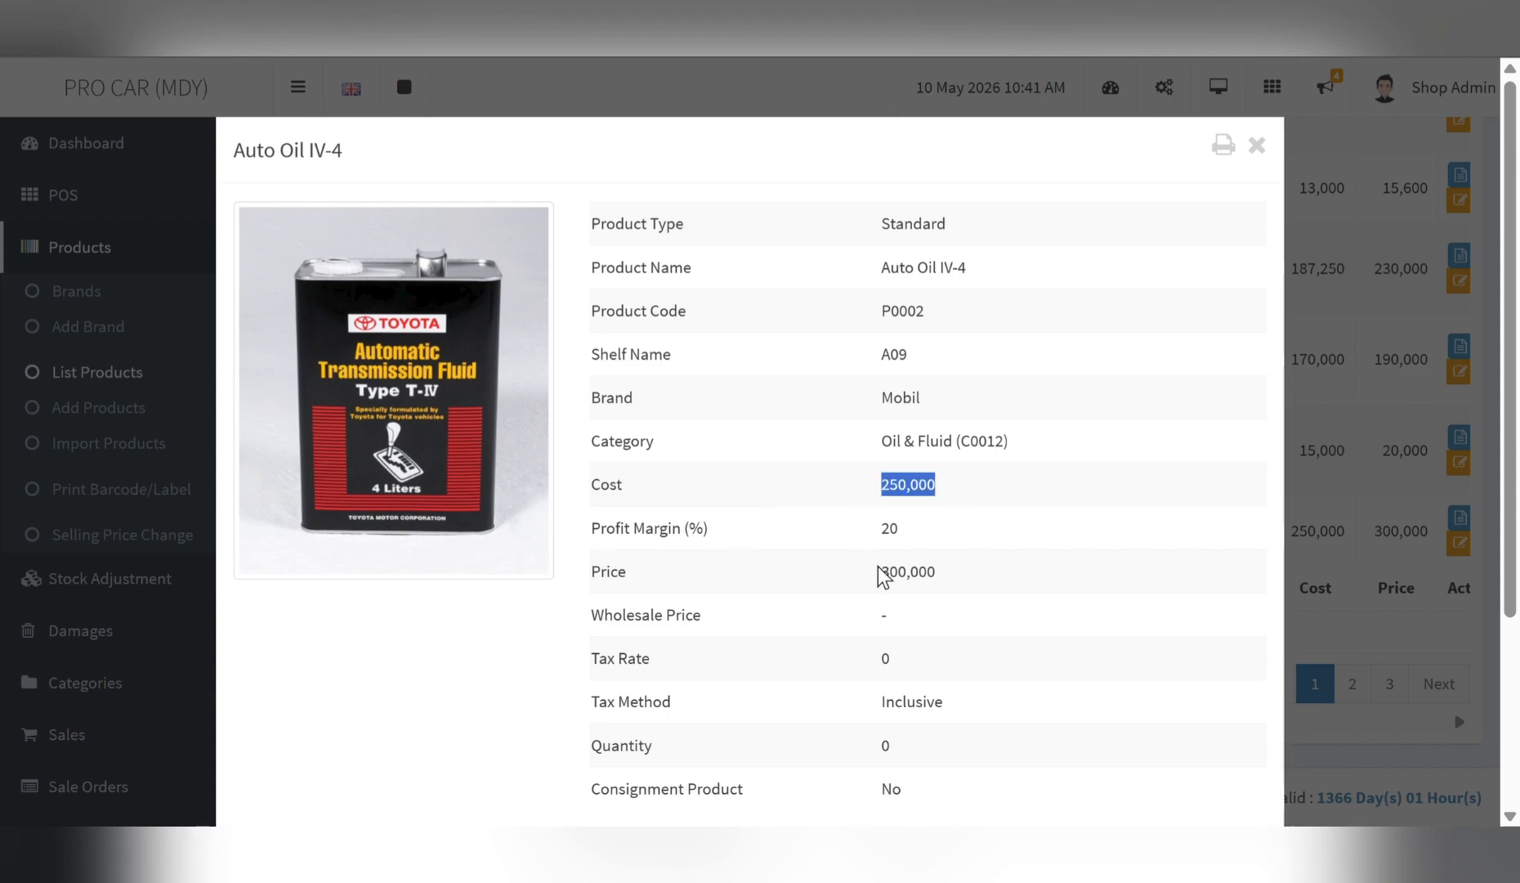
- Check Auto Oil IV-4's cost, price, and PRO CAR (MDY) store balance, and close its details
double_click(864, 531)
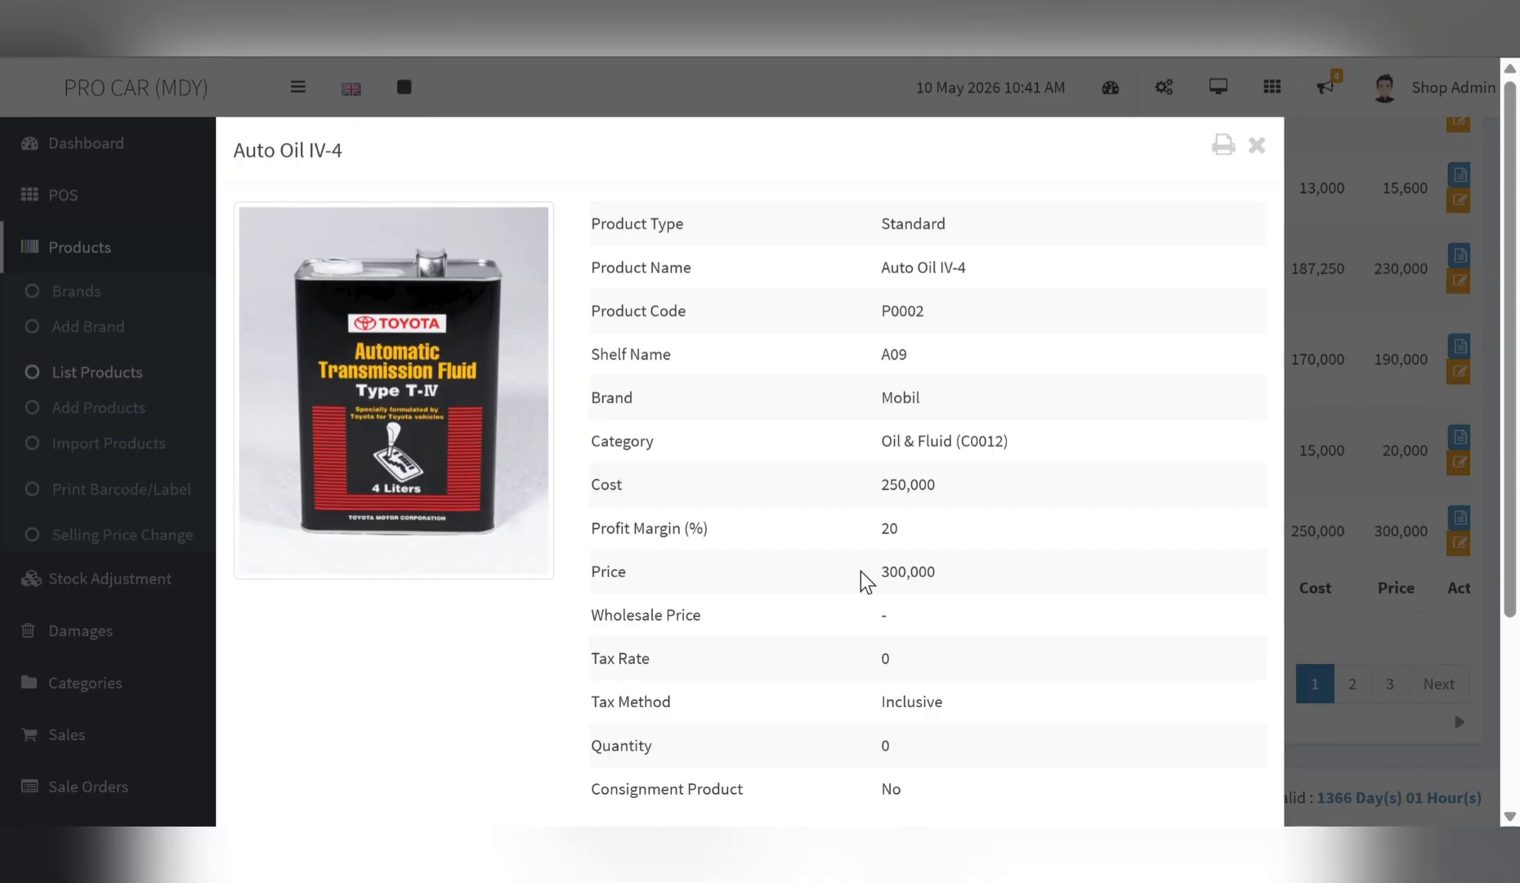
drag(861, 571, 960, 582)
scroll(989, 564, down, 3)
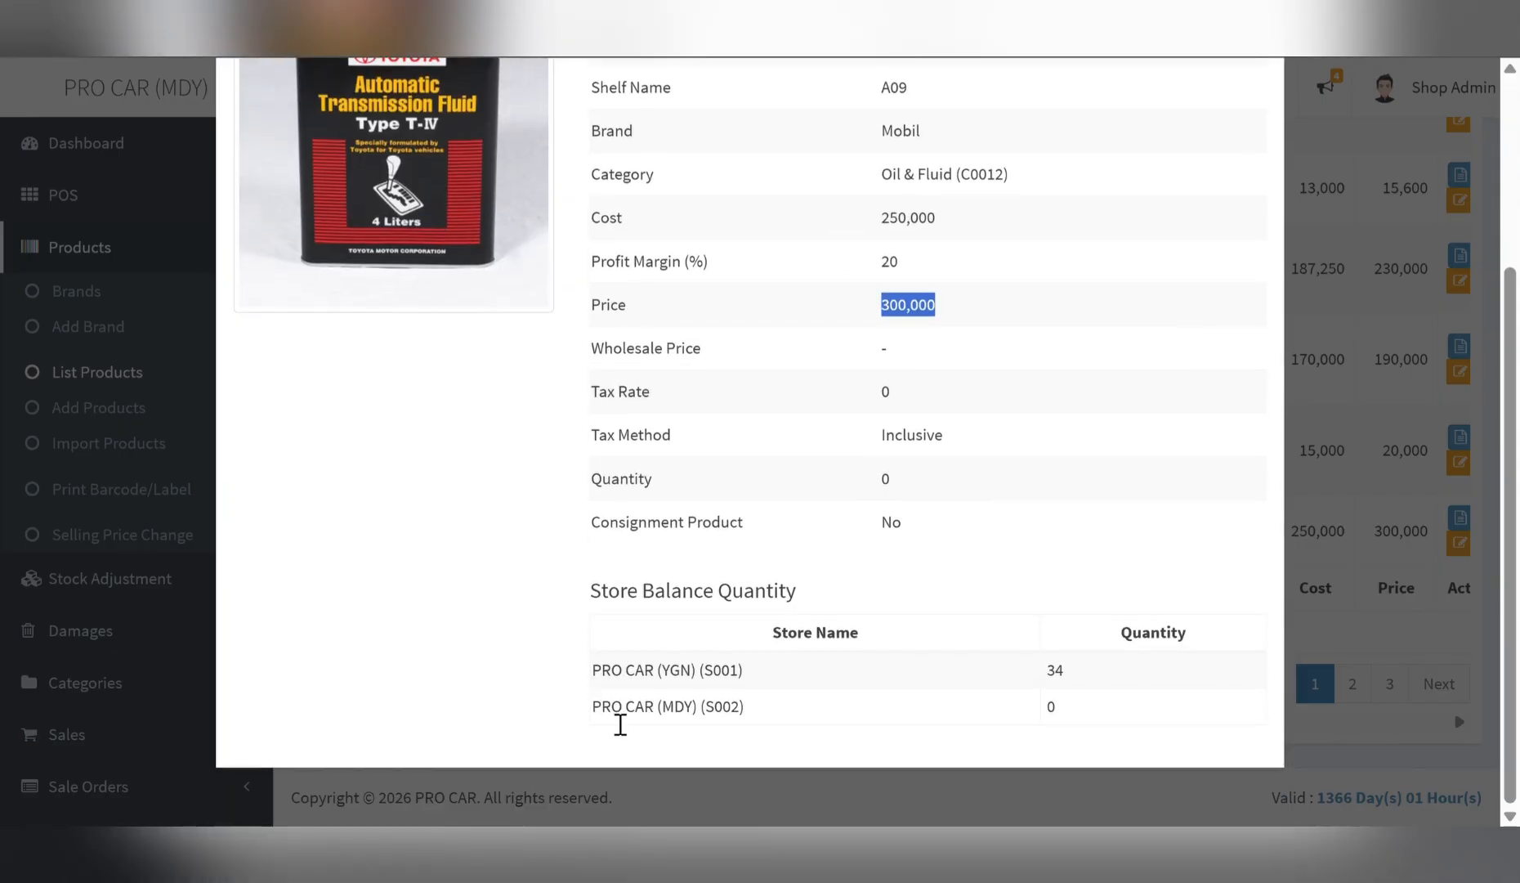
drag(592, 709, 756, 709)
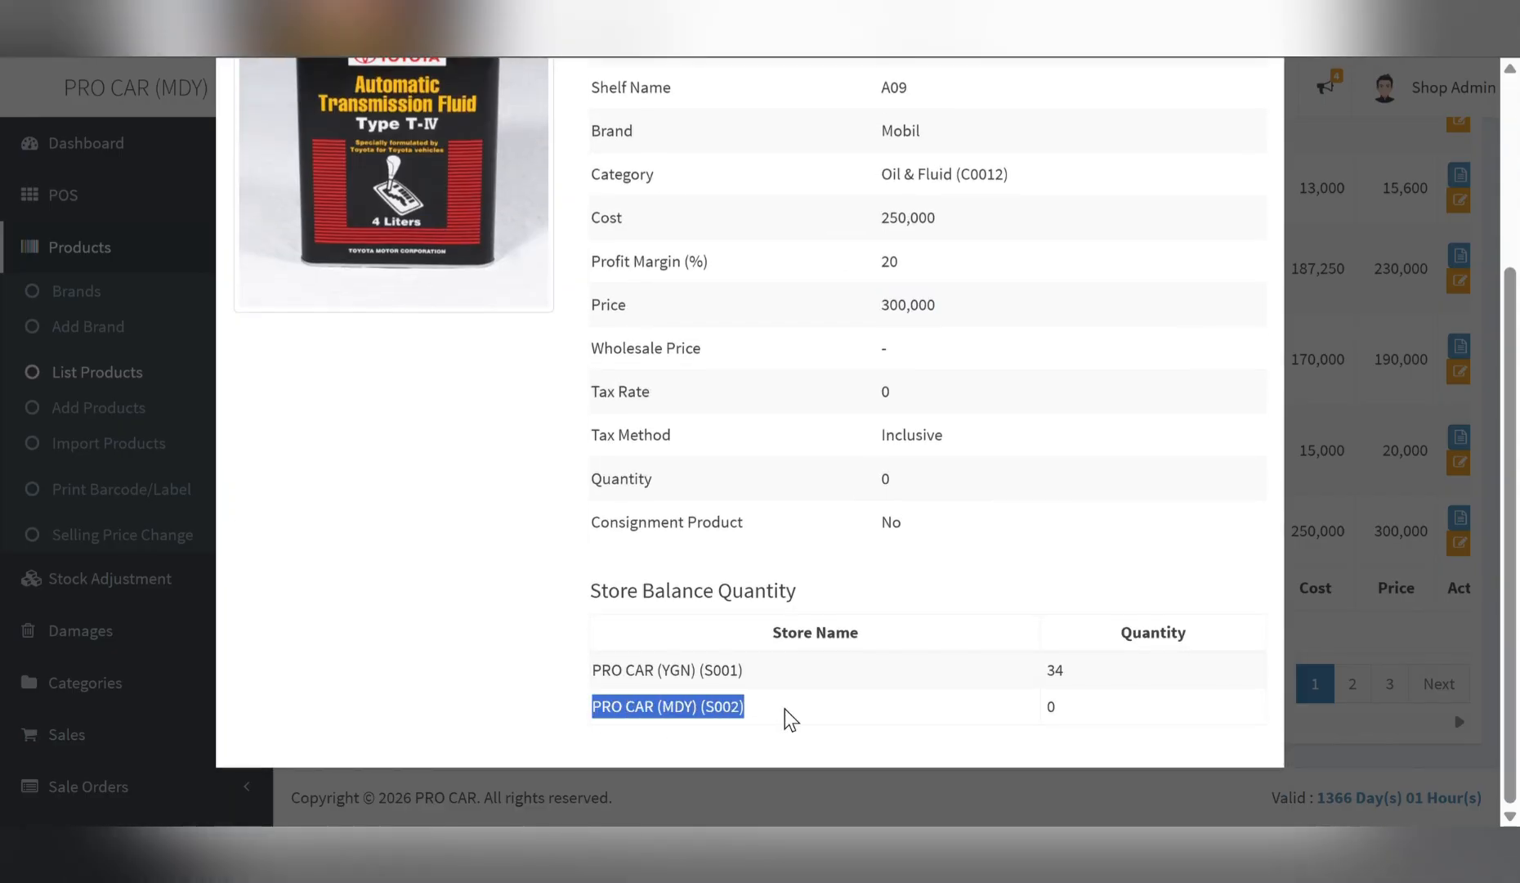
click(1069, 711)
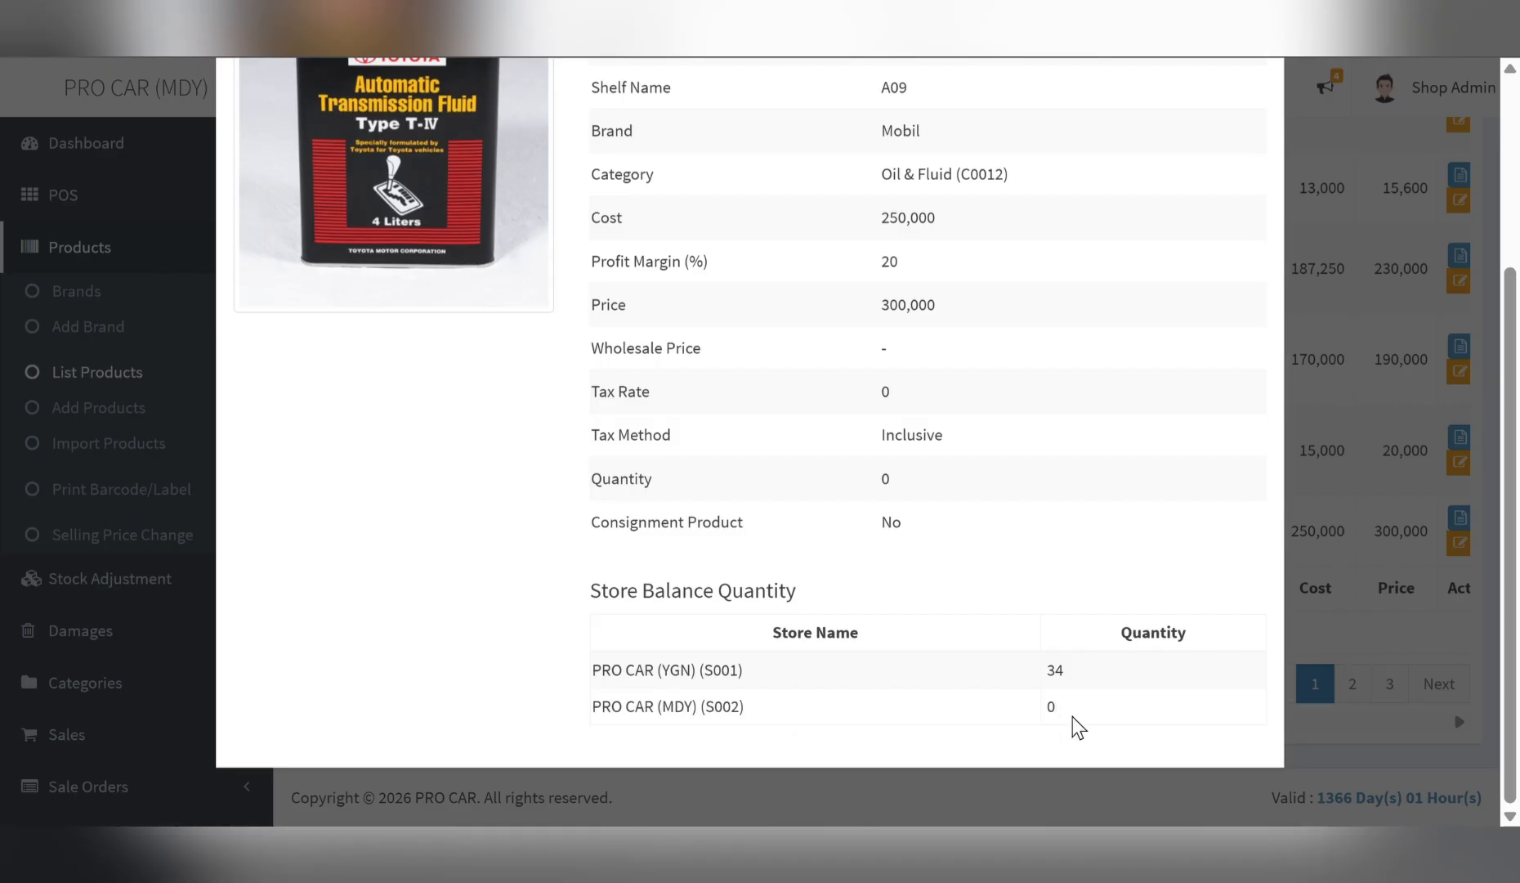
drag(1073, 715, 1021, 720)
click(896, 231)
double_click(896, 232)
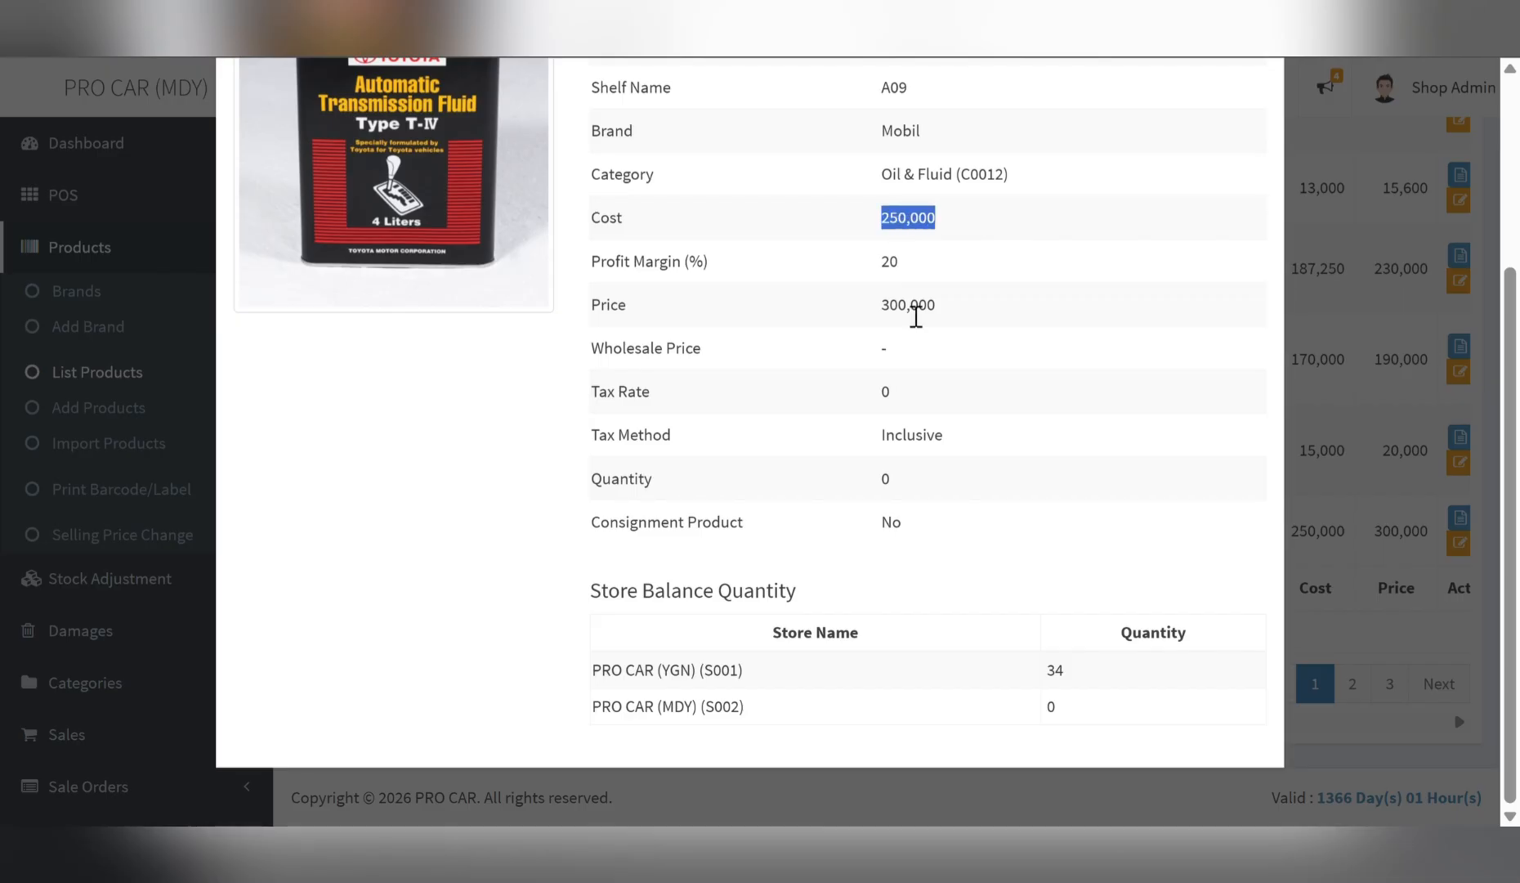
drag(880, 315, 940, 318)
scroll(1037, 339, up, 3)
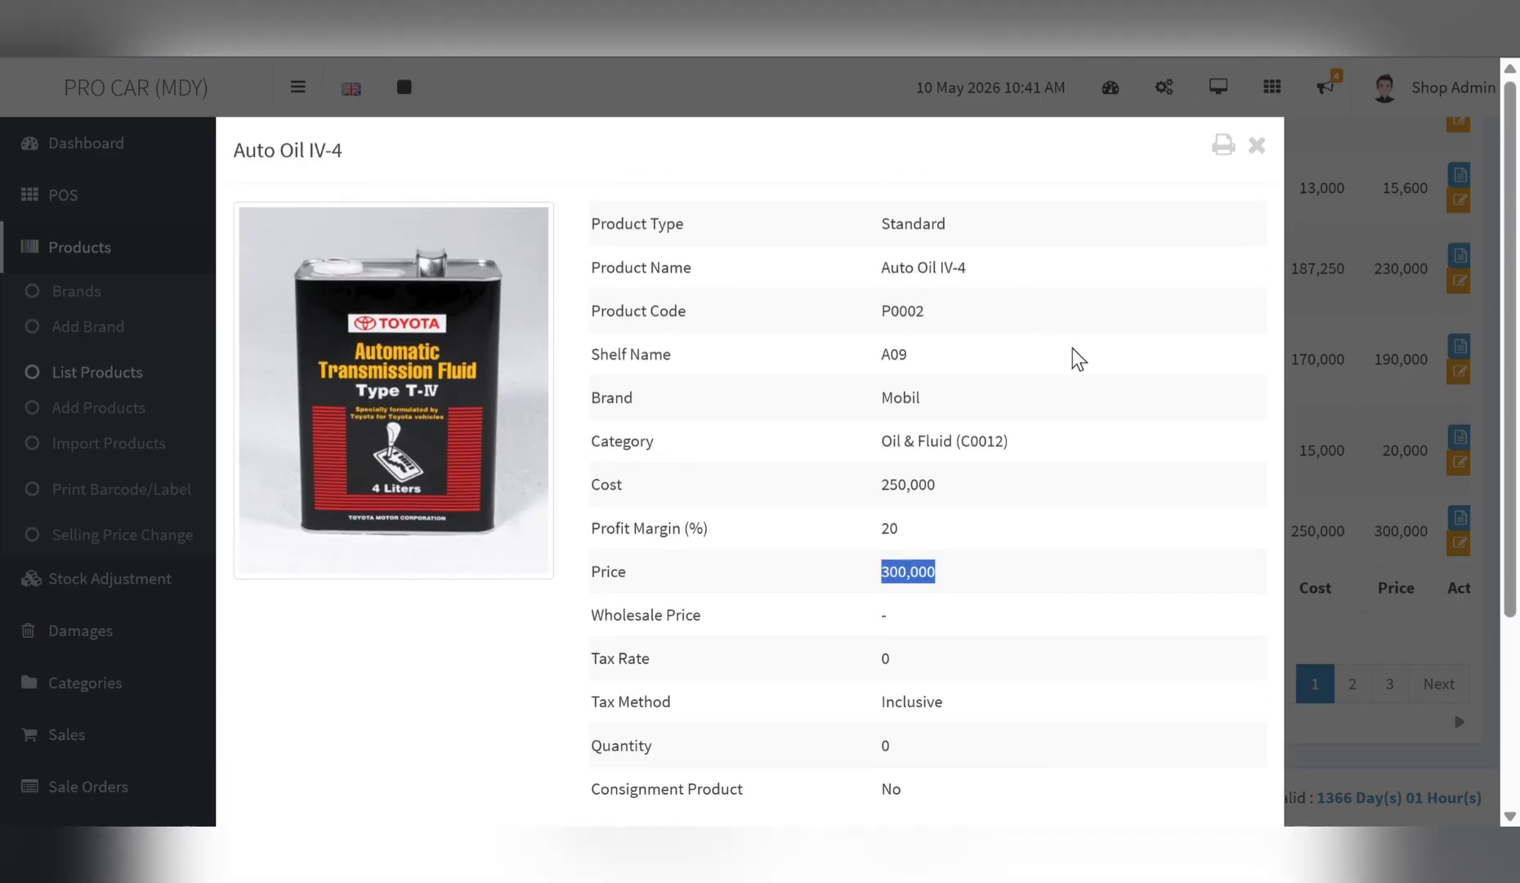
click(1256, 145)
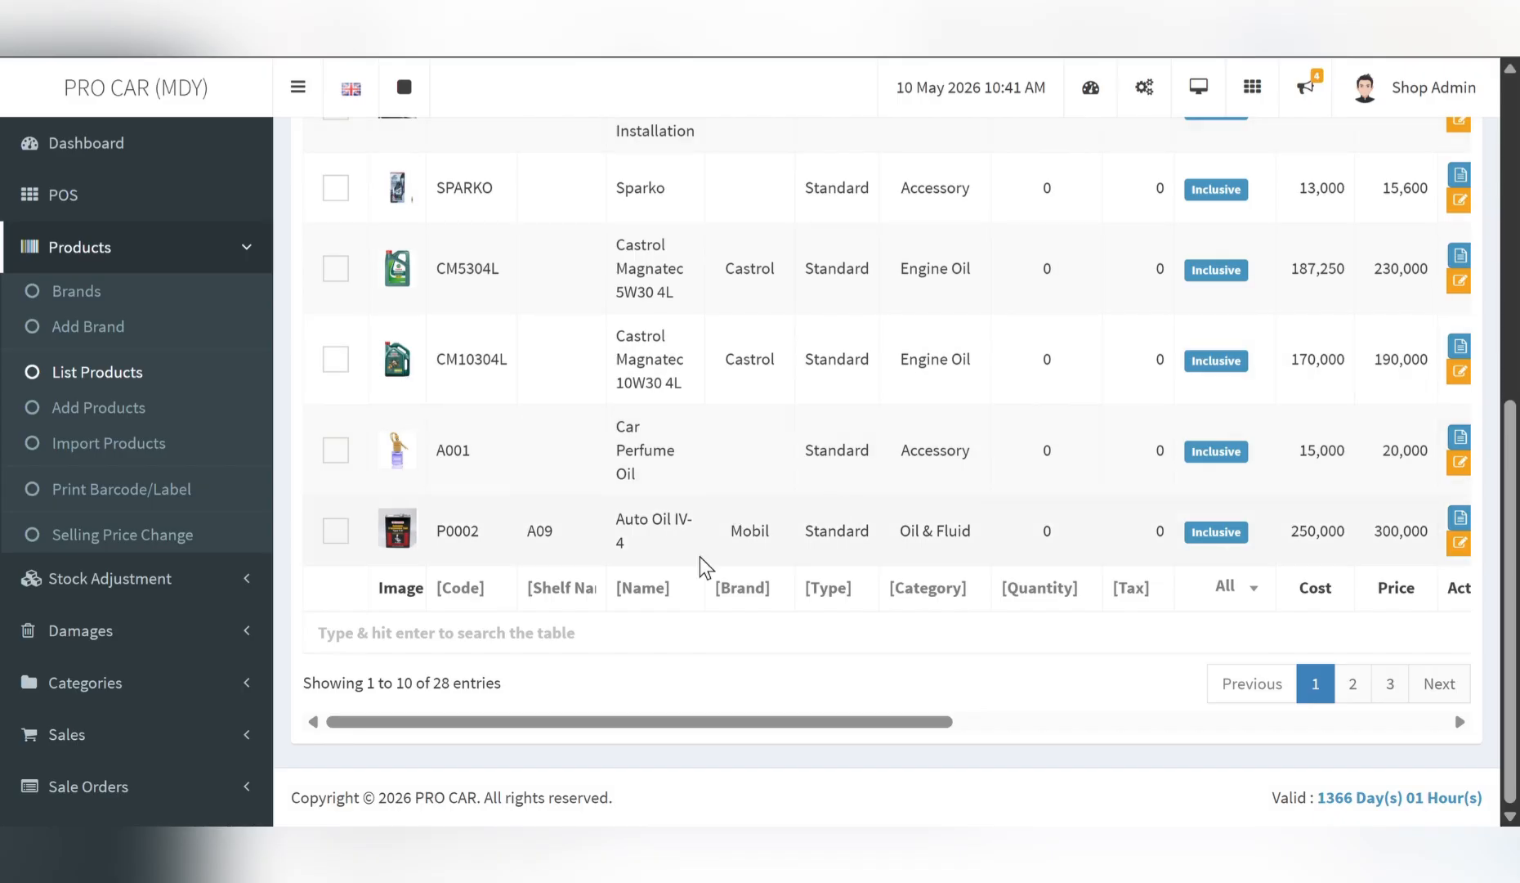
- Search the product list for "sparko" and view the Sparko product's details
click(626, 647)
text(sparko)
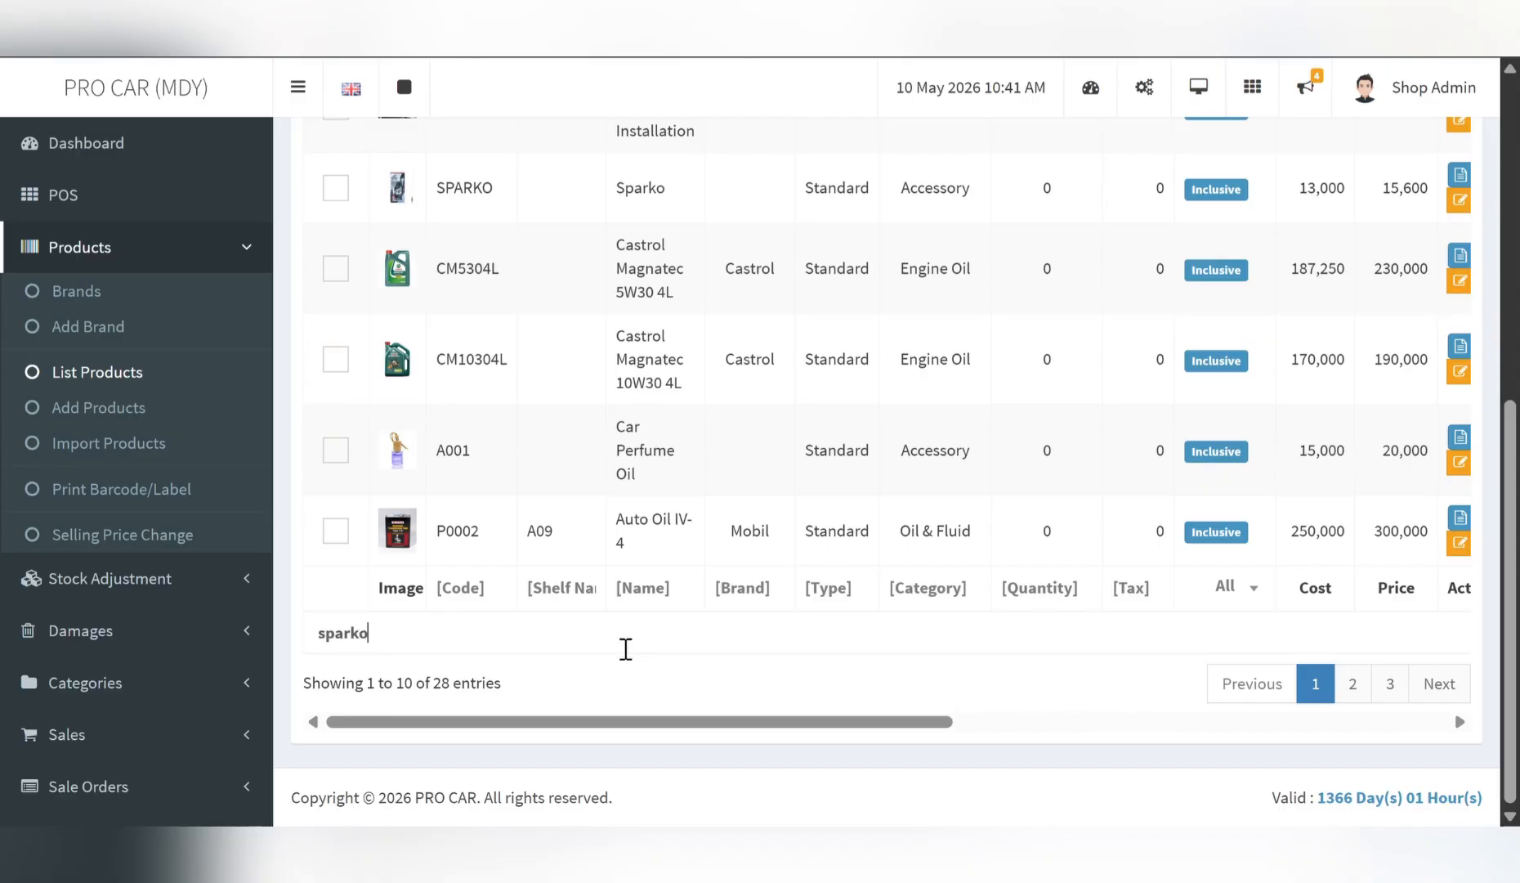
key(Return)
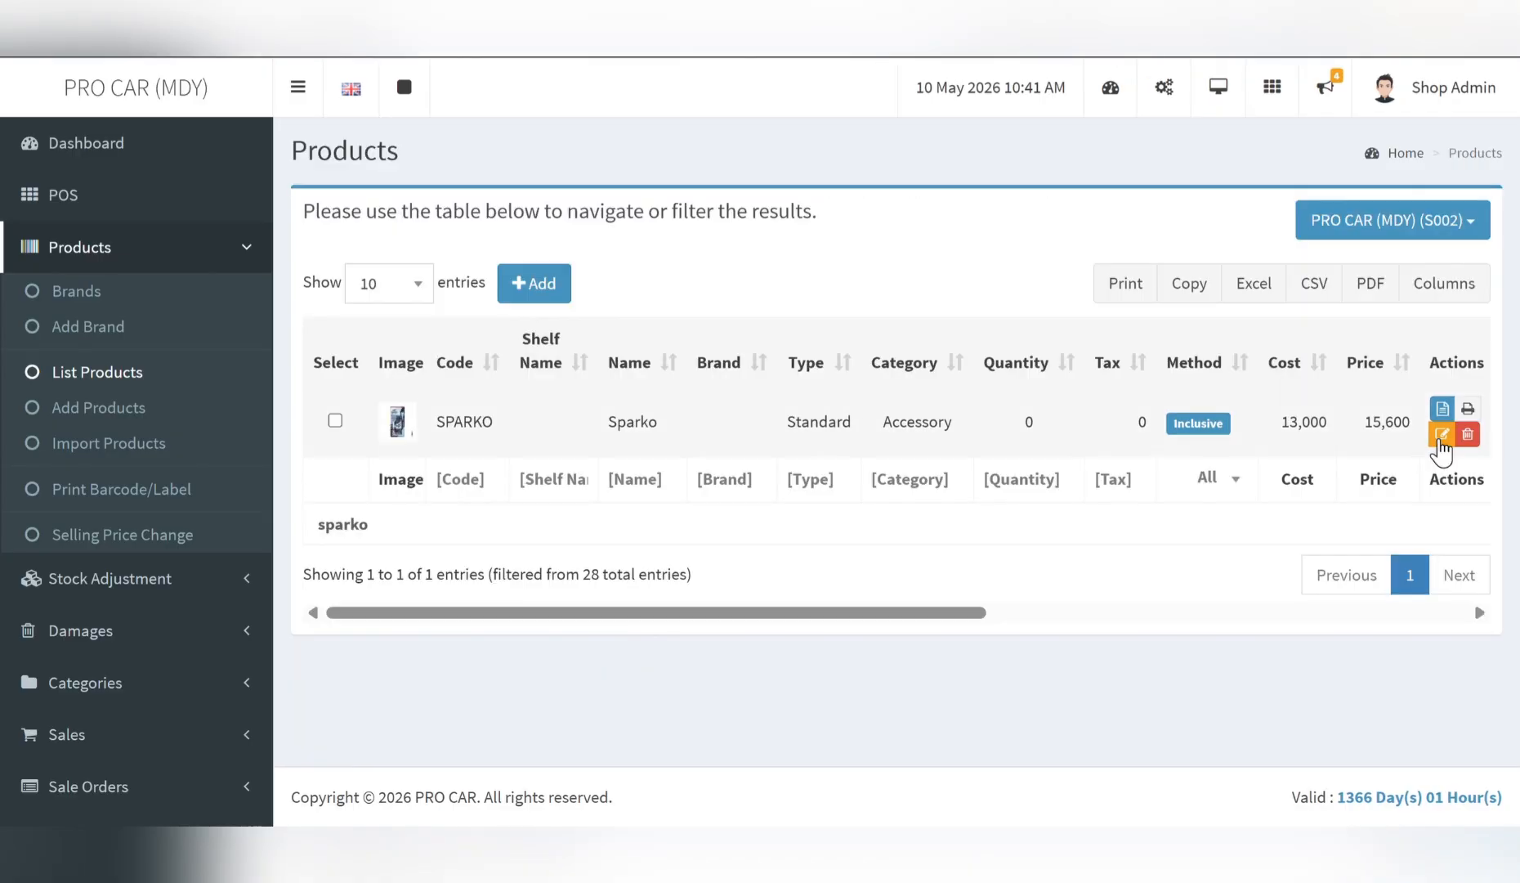
click(1442, 411)
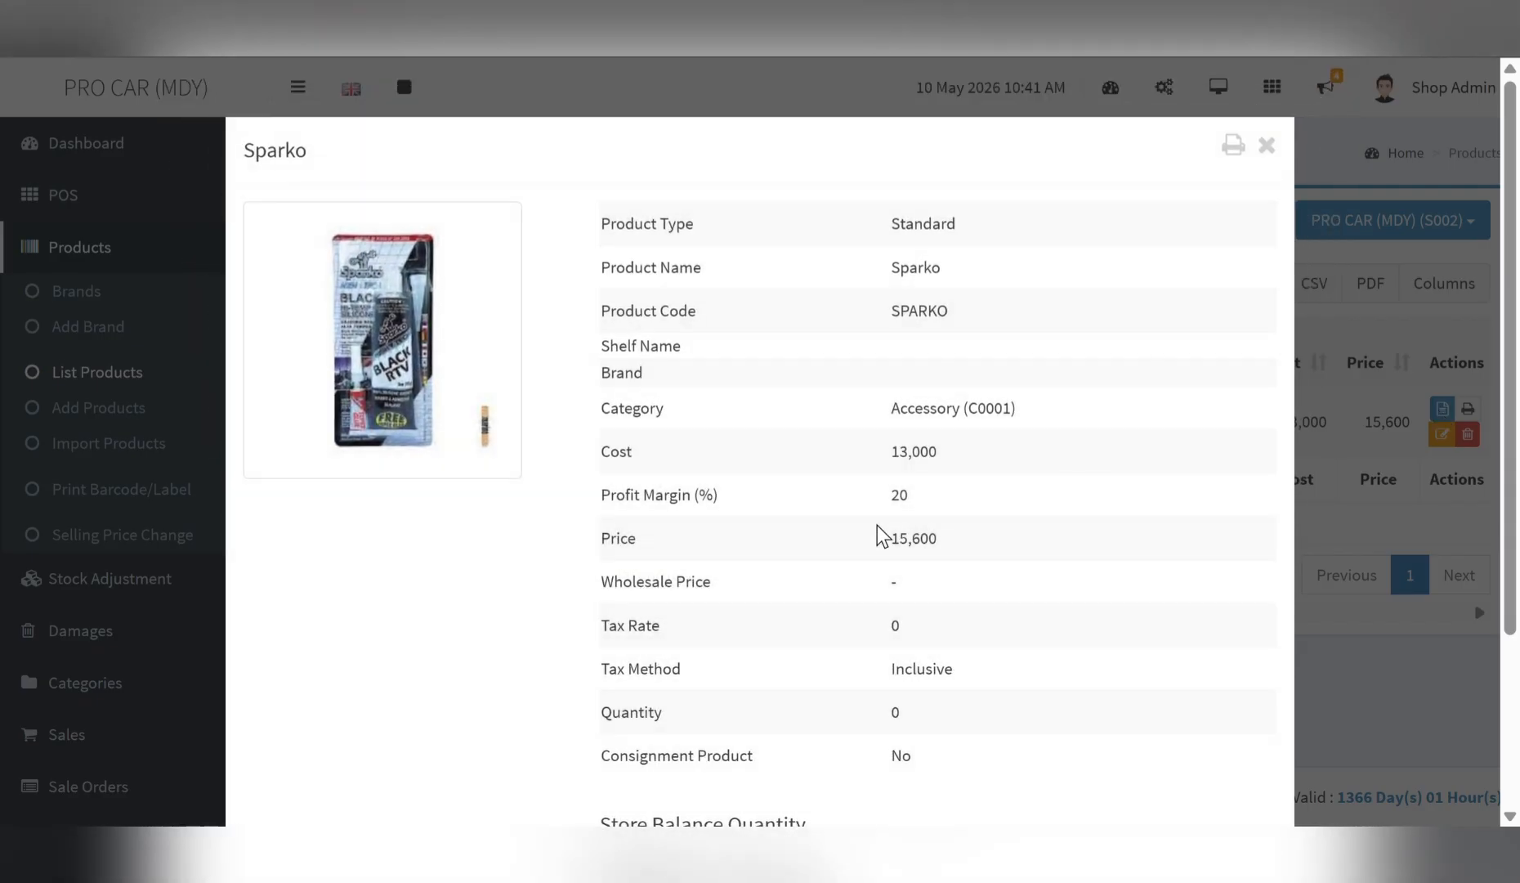
- Check Sparko's cost, price, and store balance quantity for PRO CAR (MDY)
drag(890, 451, 960, 542)
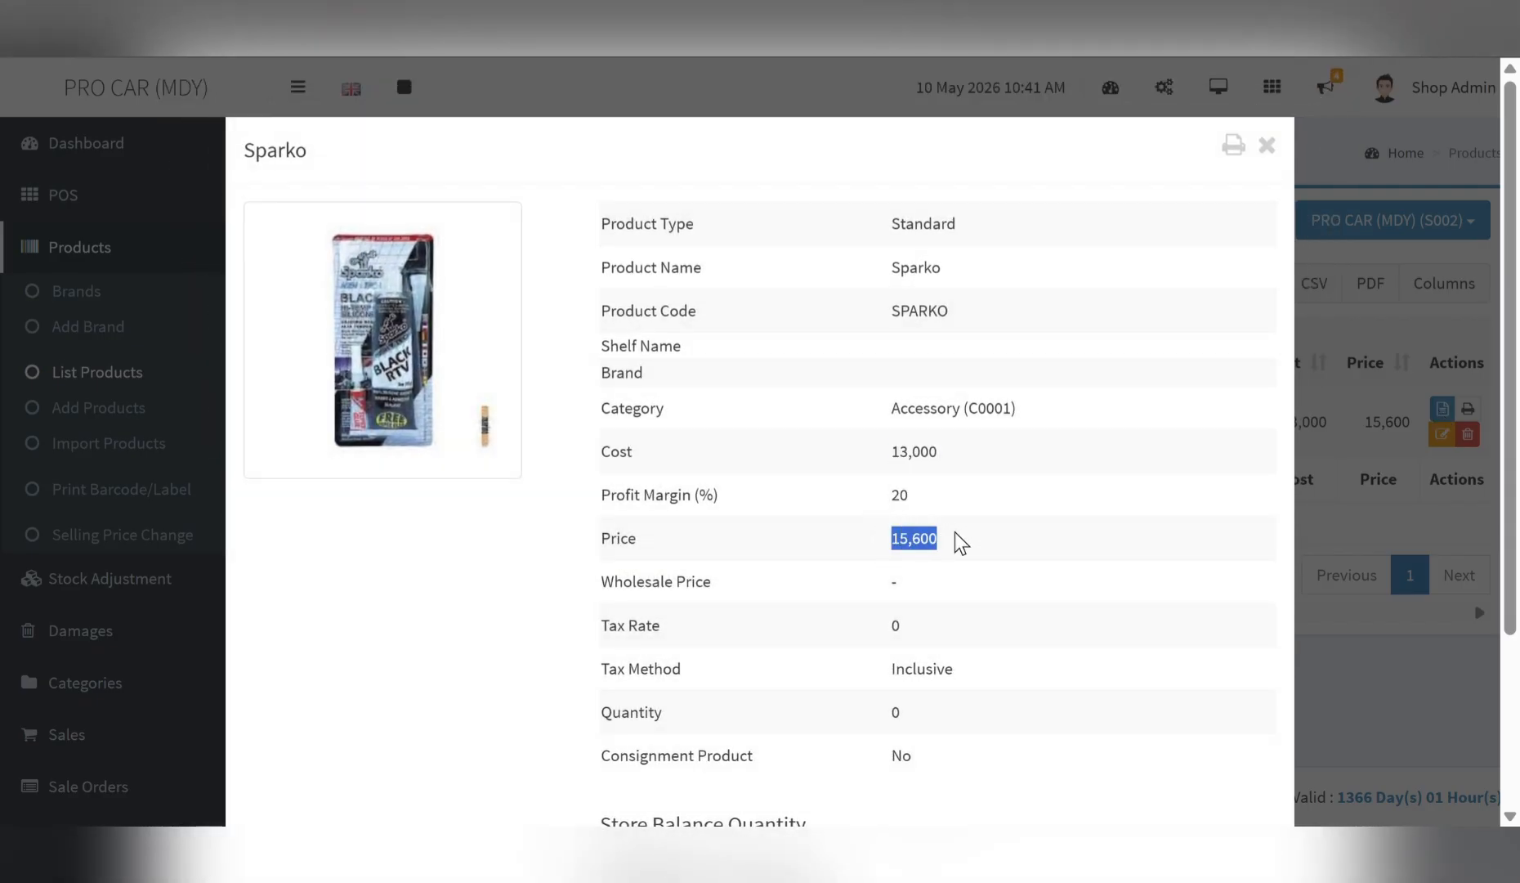
scroll(1046, 605, down, 3)
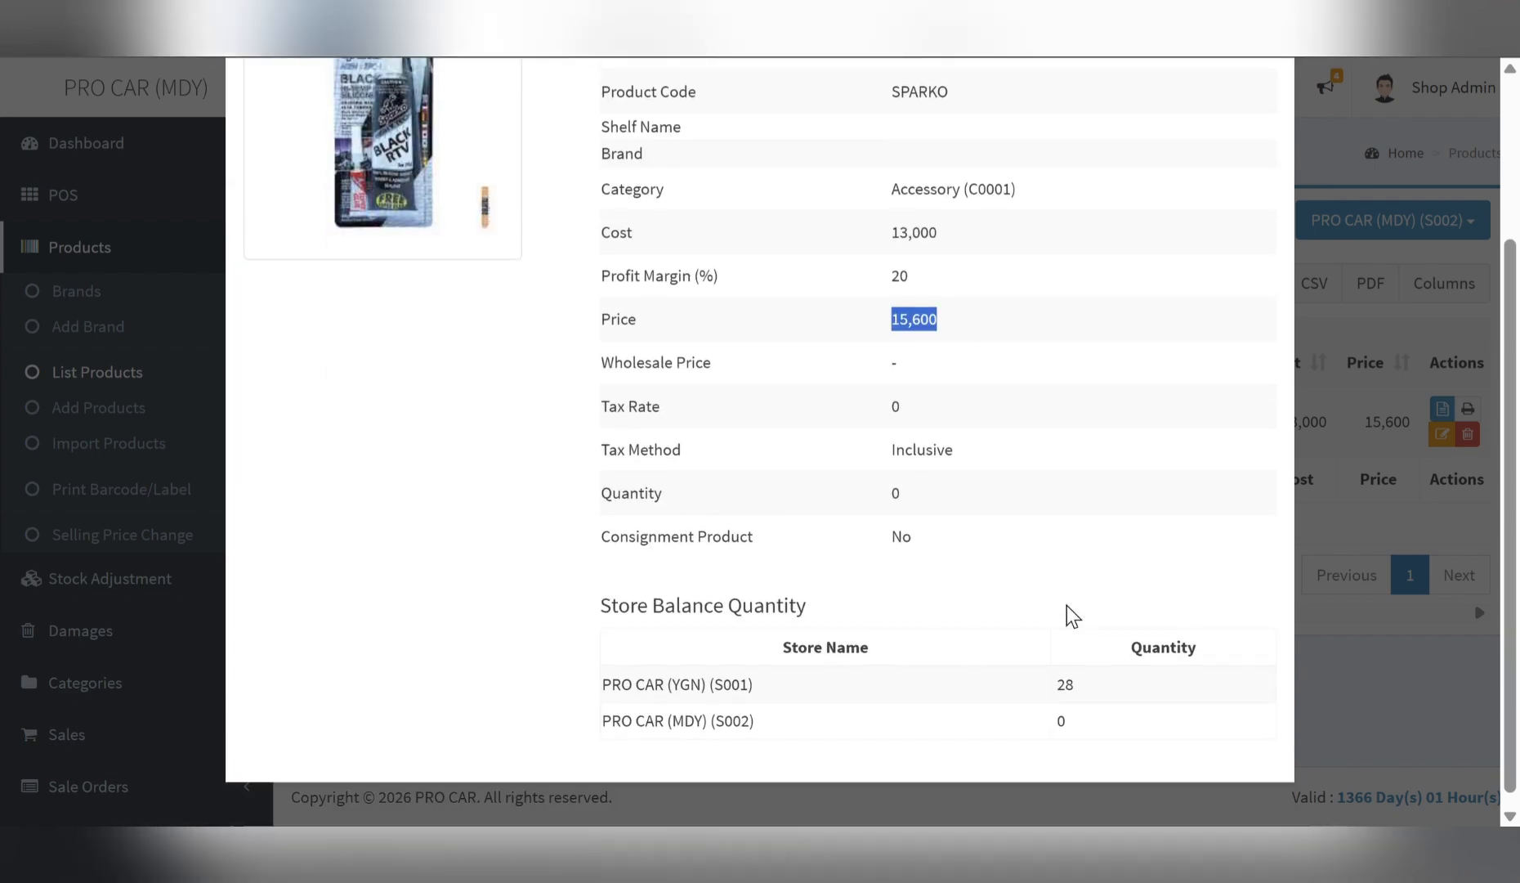
double_click(733, 730)
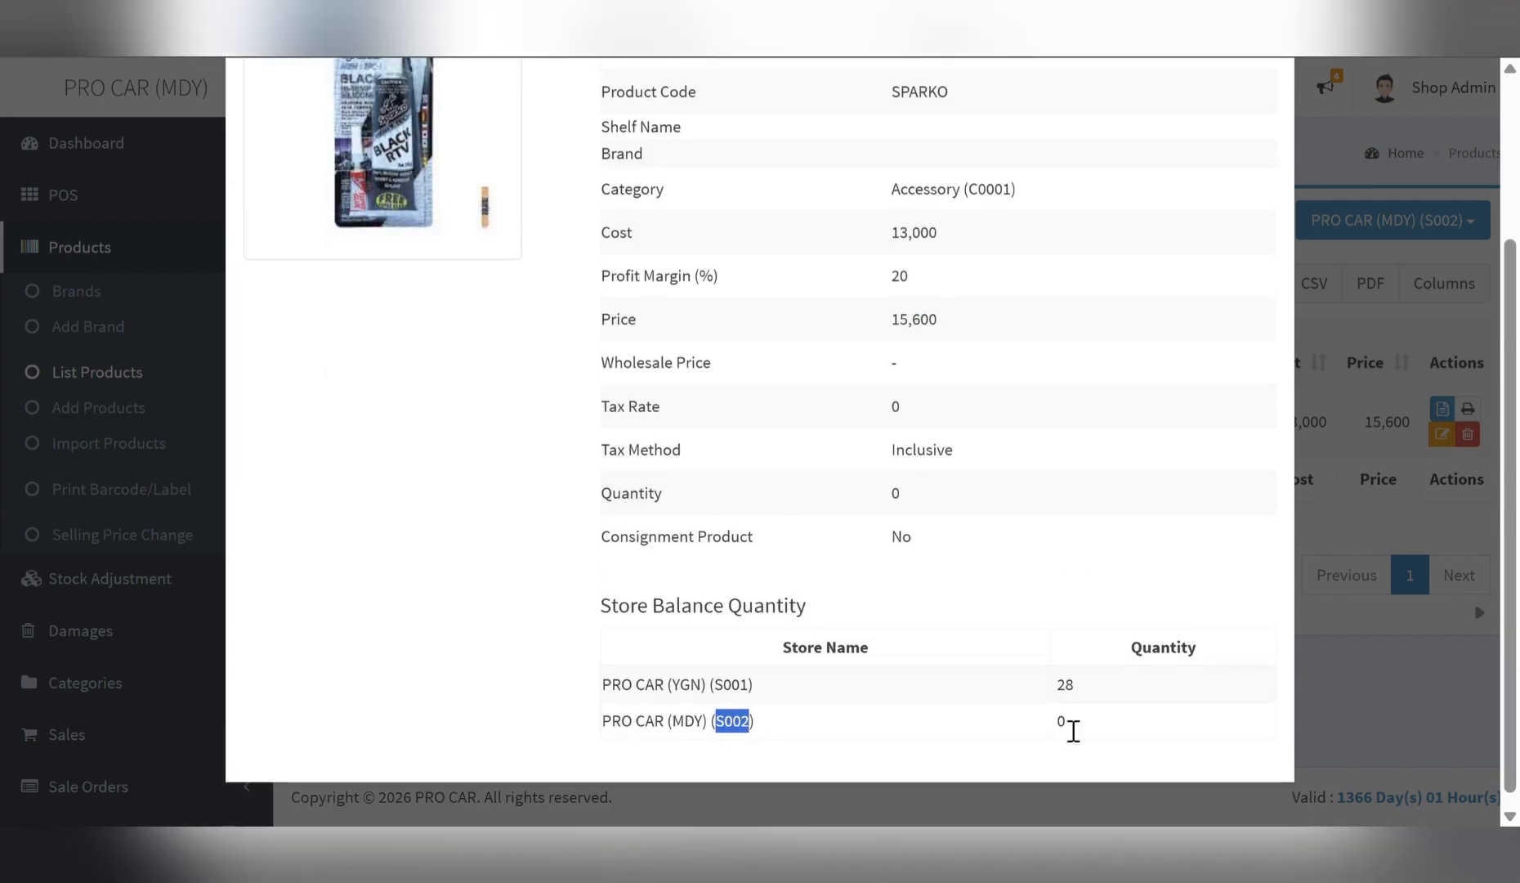
click(1072, 730)
scroll(1021, 690, up, 3)
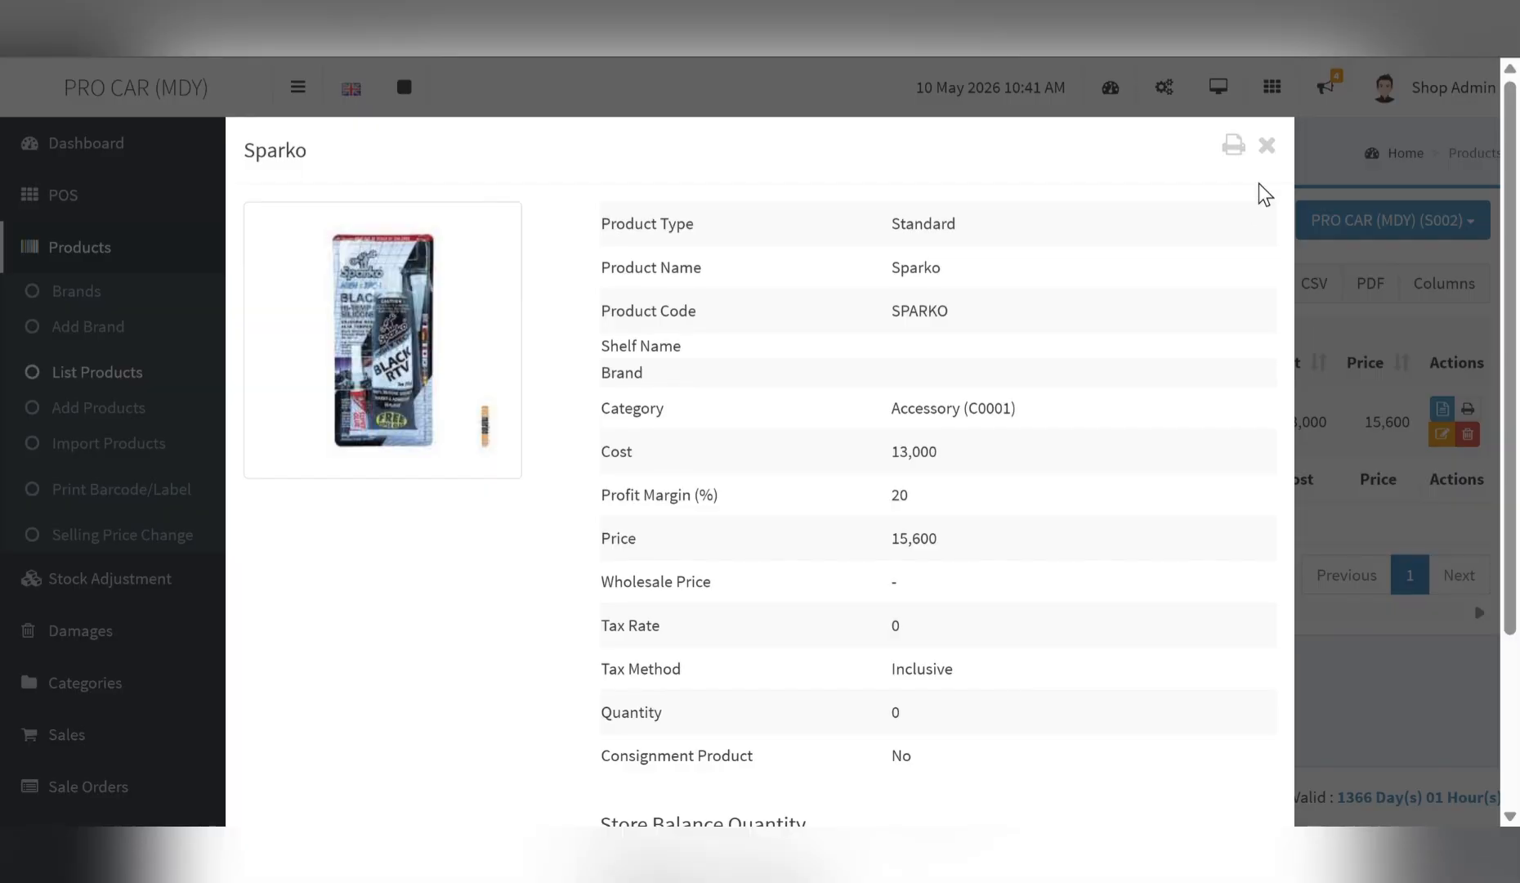
- Close Sparko's details, start a new purchase, and add Auto Oil IV-4 and Sparko to it
click(1269, 147)
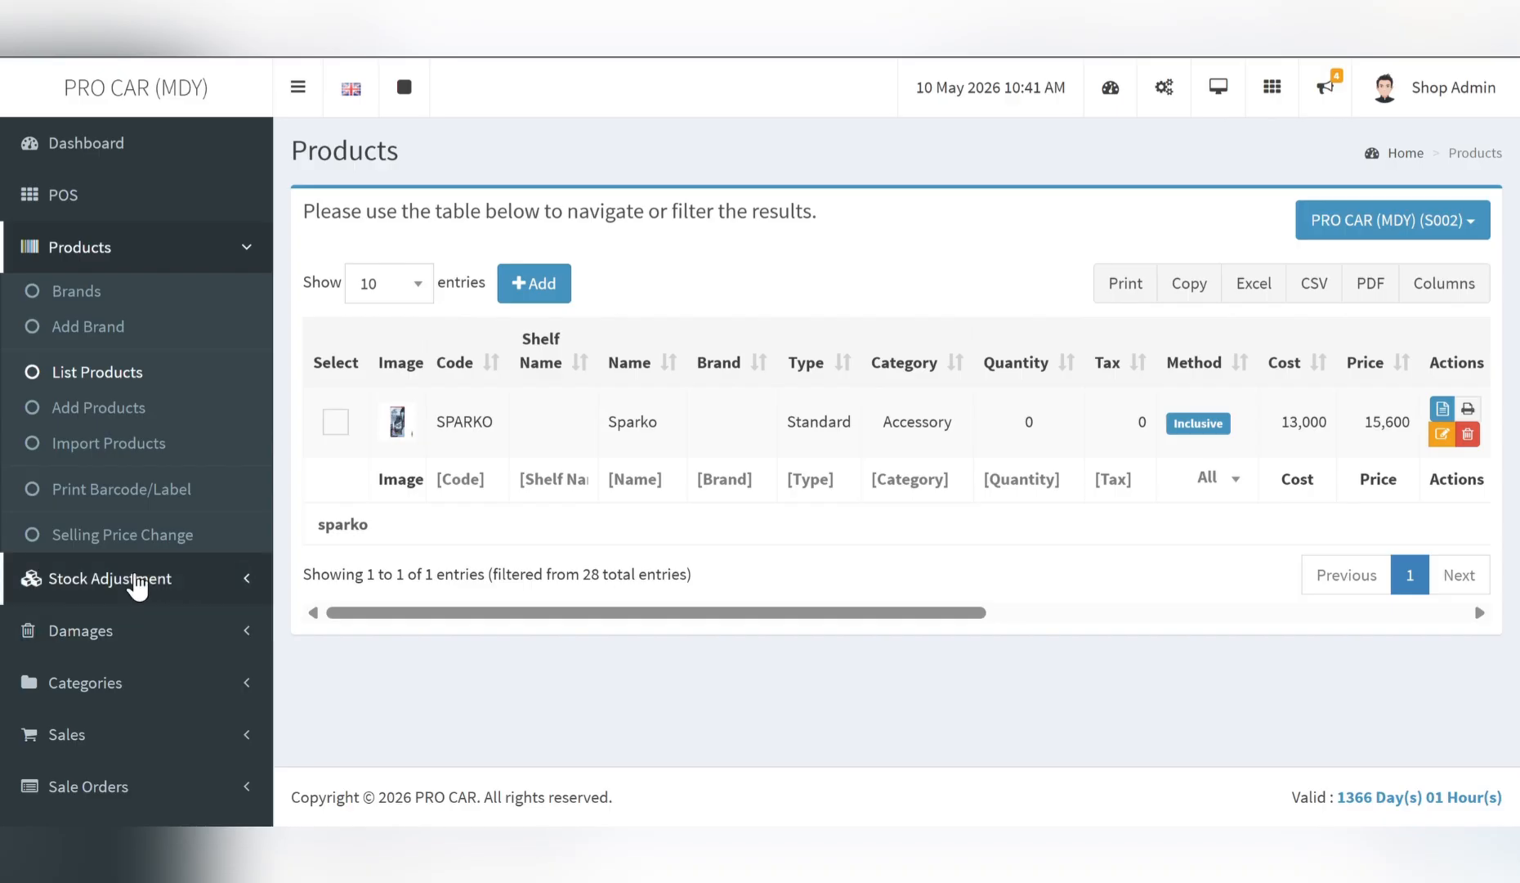
scroll(137, 587, down, 4)
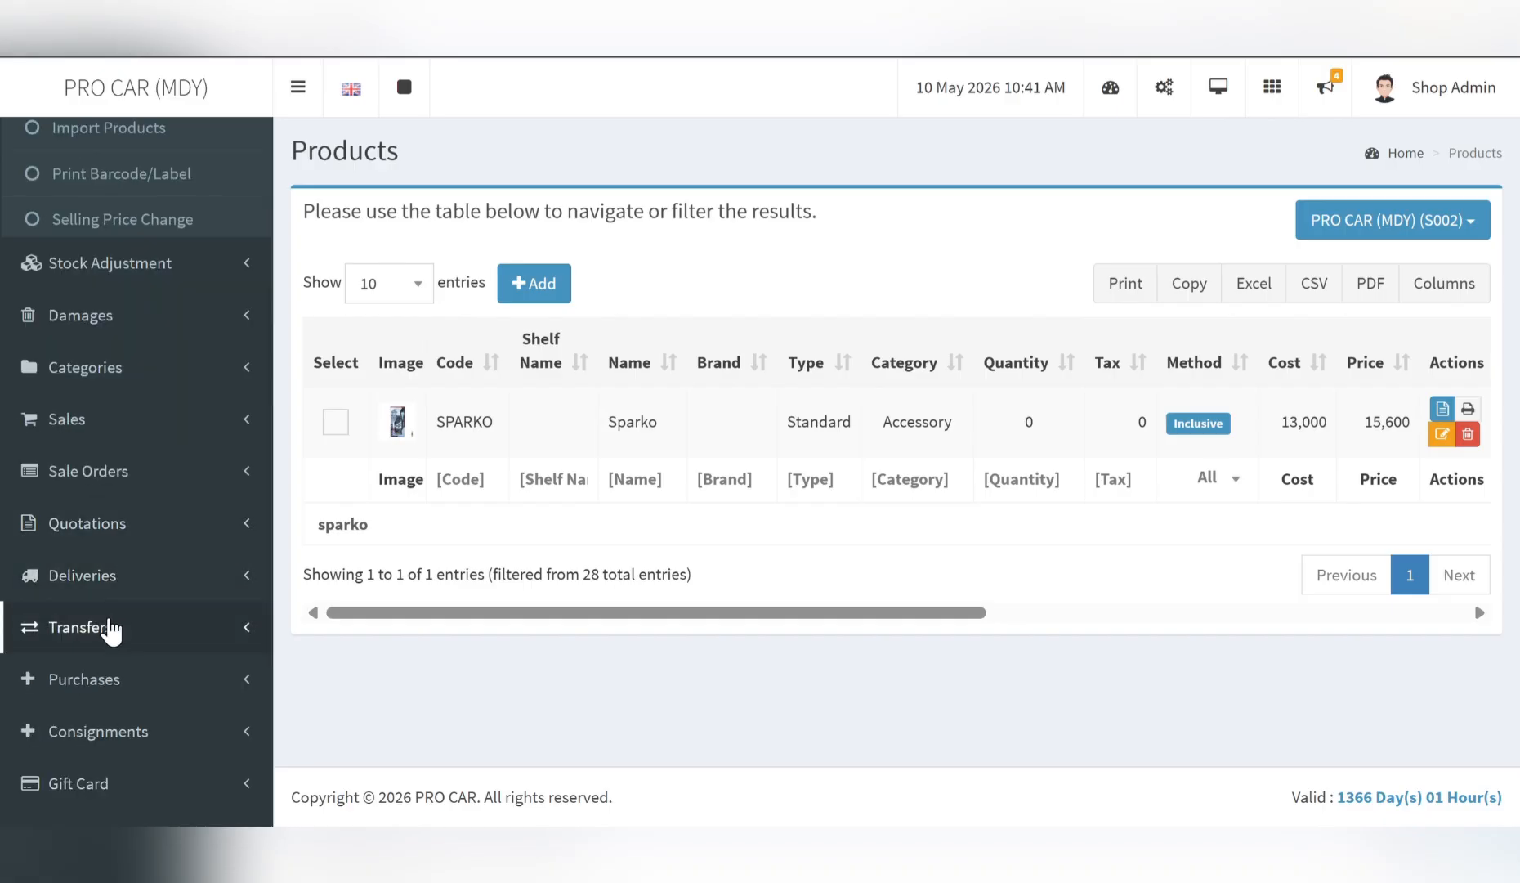
click(111, 681)
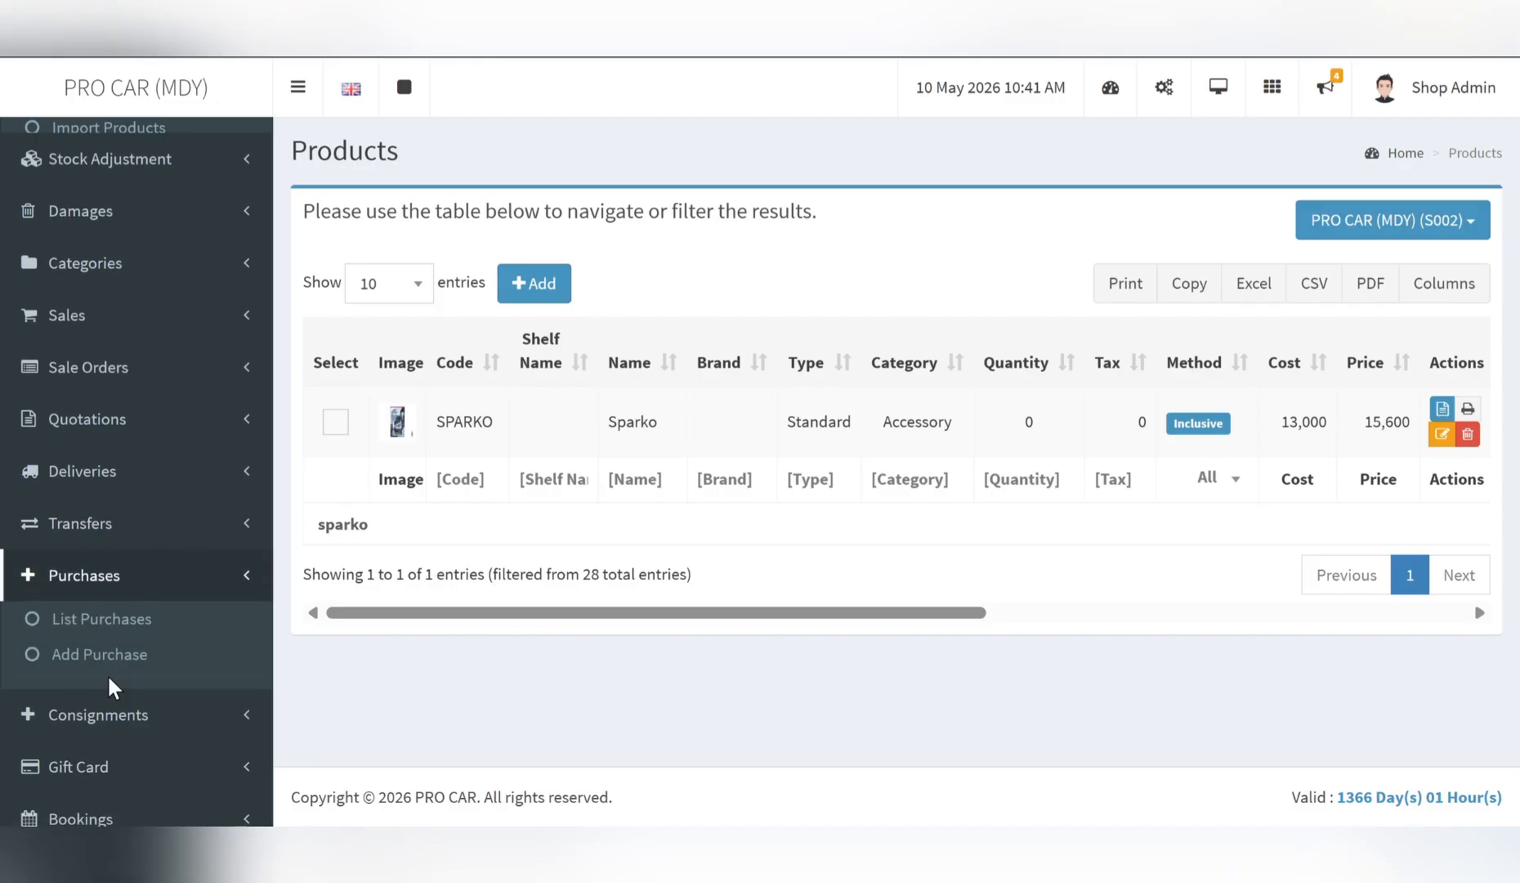
click(99, 482)
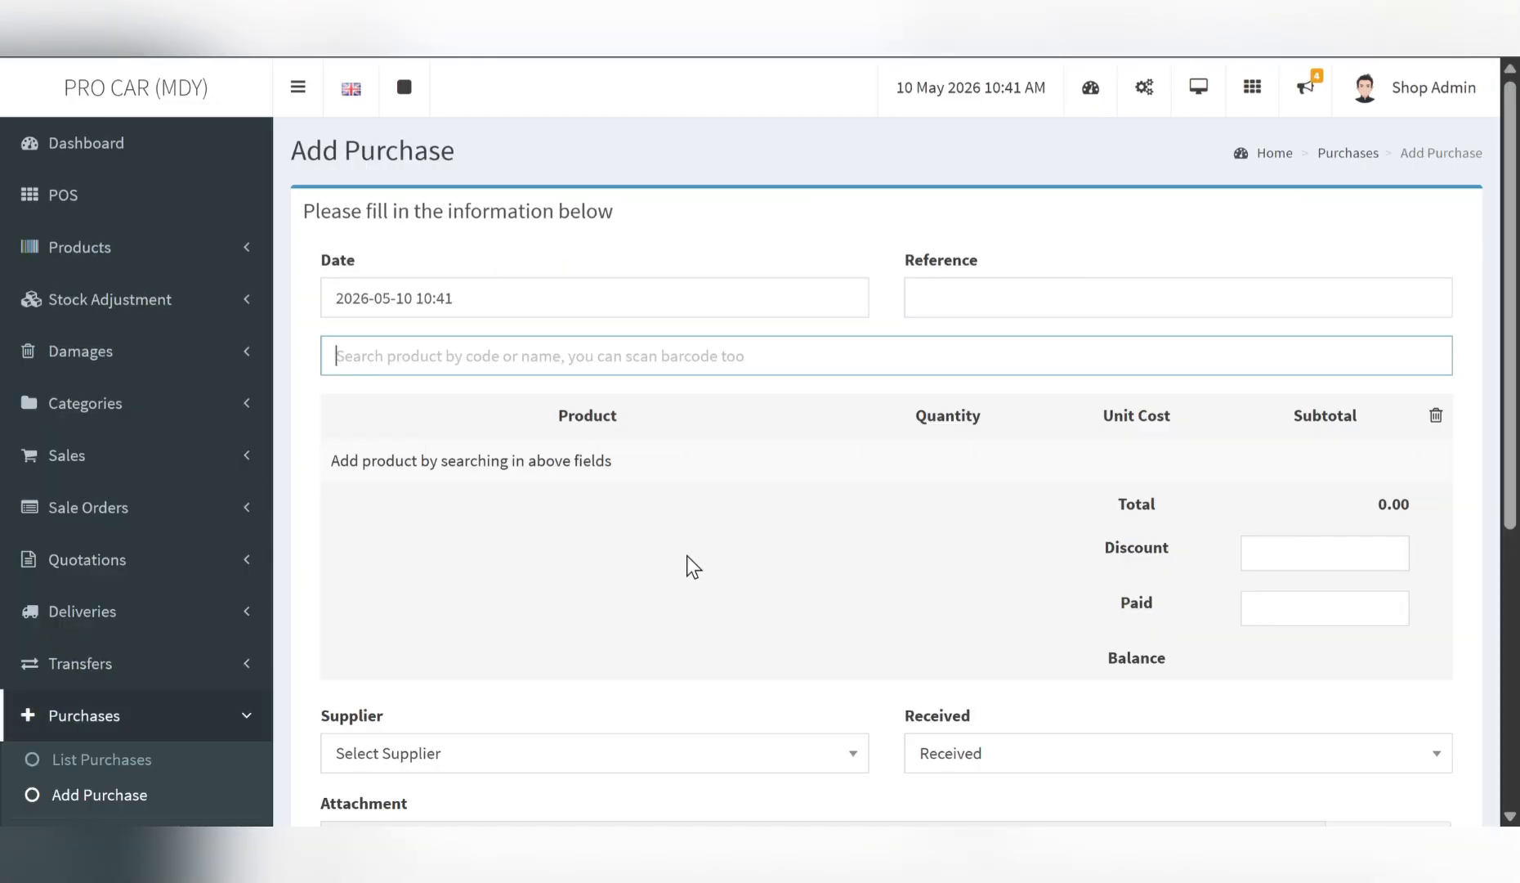
text(aut)
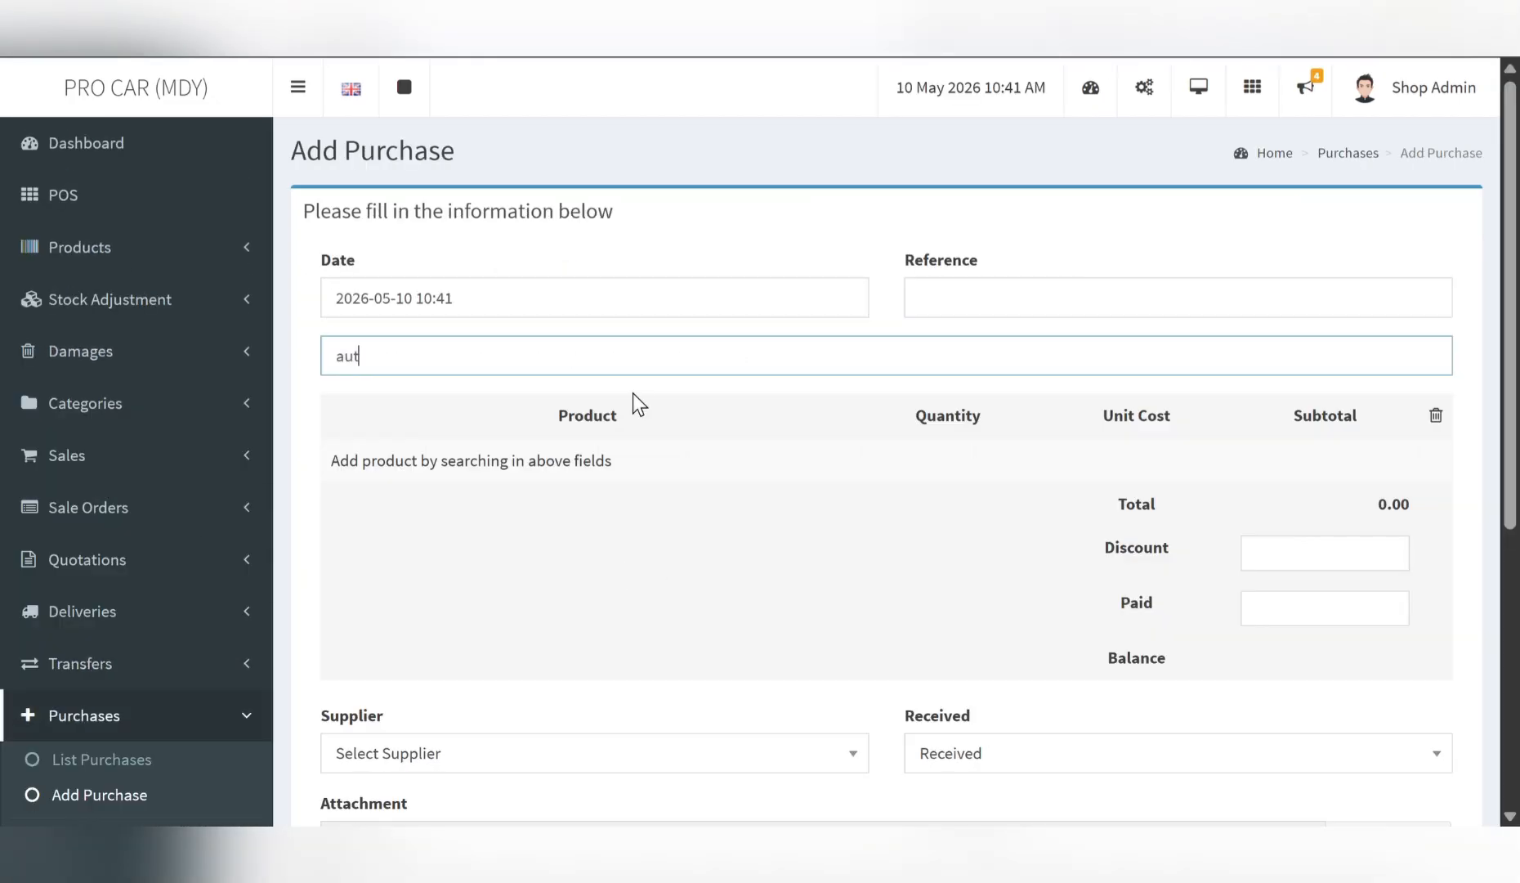
text(o)
text(sp)
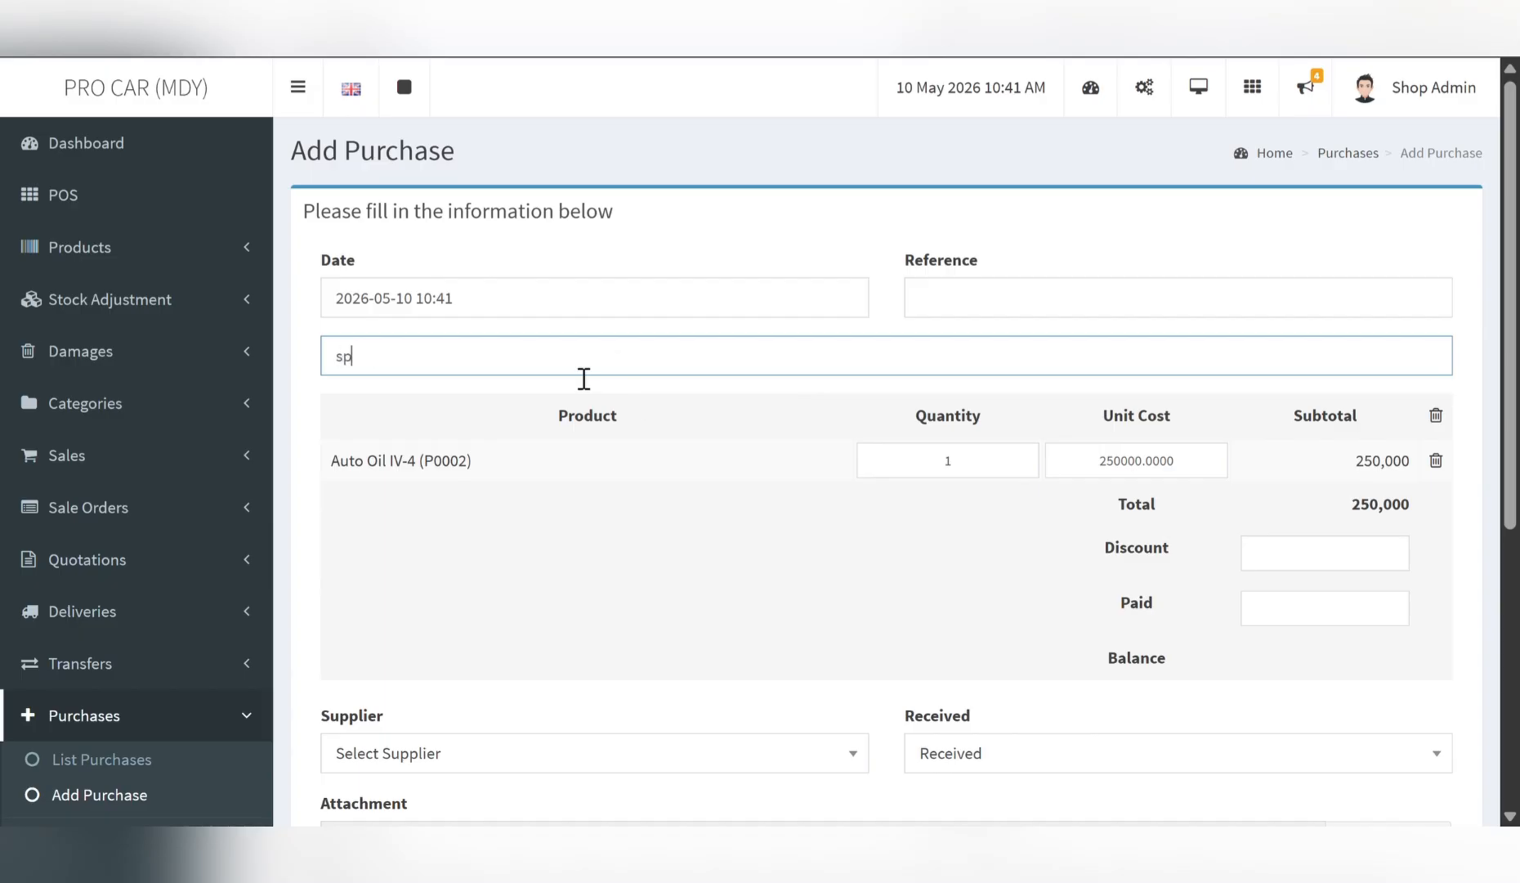
- Set Auto Oil IV-4's purchase quantity to 10 and check its unit cost
click(896, 471)
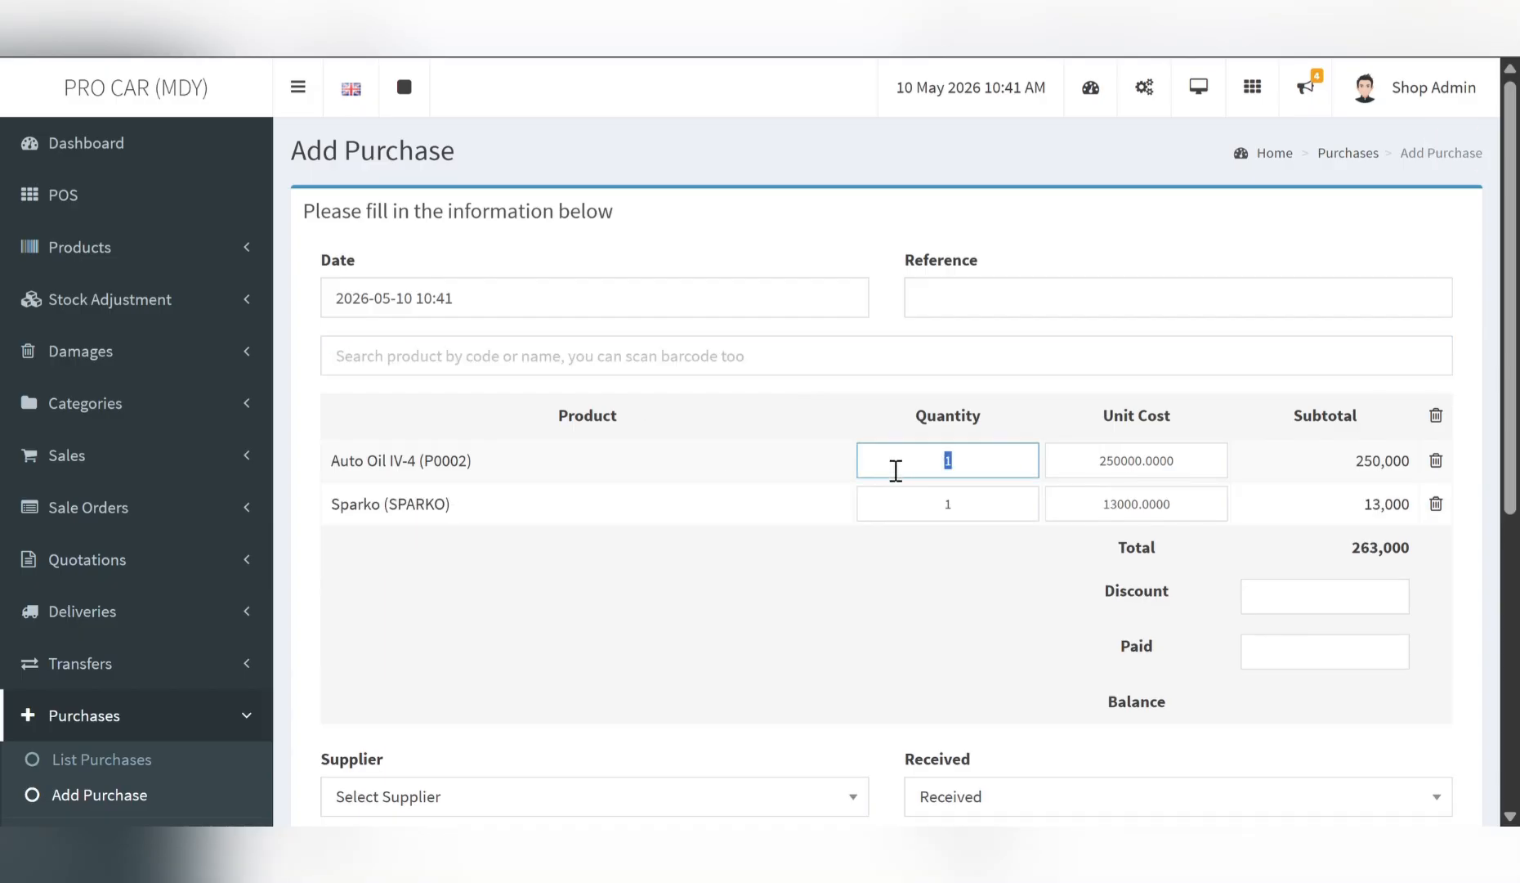
text(10)
click(846, 464)
drag(982, 476, 899, 480)
drag(1099, 482, 1224, 481)
- Set Sparko's purchase quantity to 10 and check its unit cost
drag(1028, 519, 854, 508)
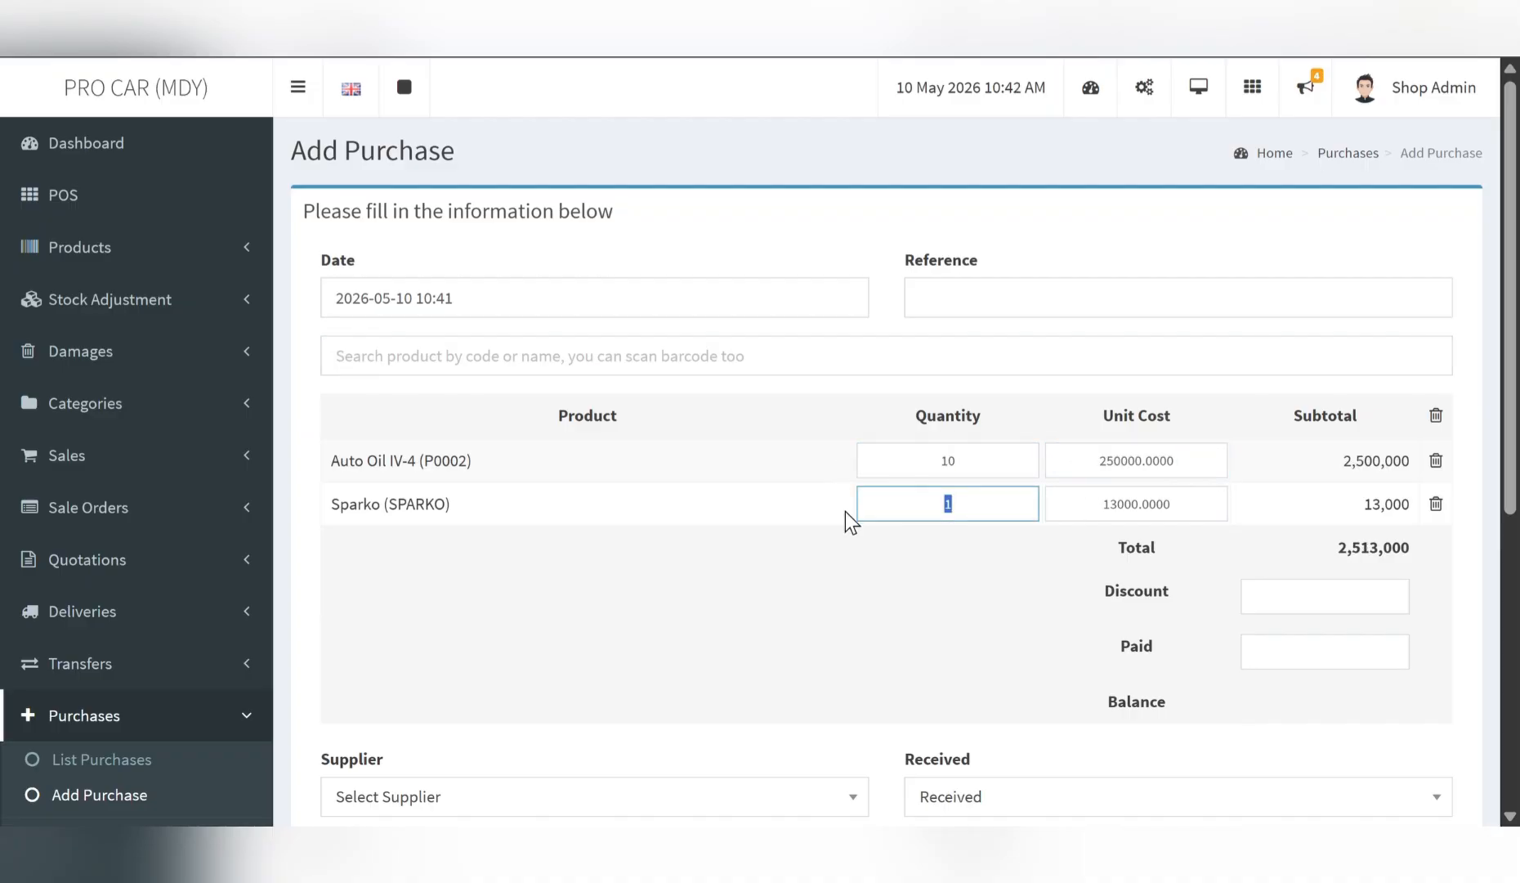
text(10)
click(846, 512)
drag(1100, 511, 1234, 516)
click(1267, 546)
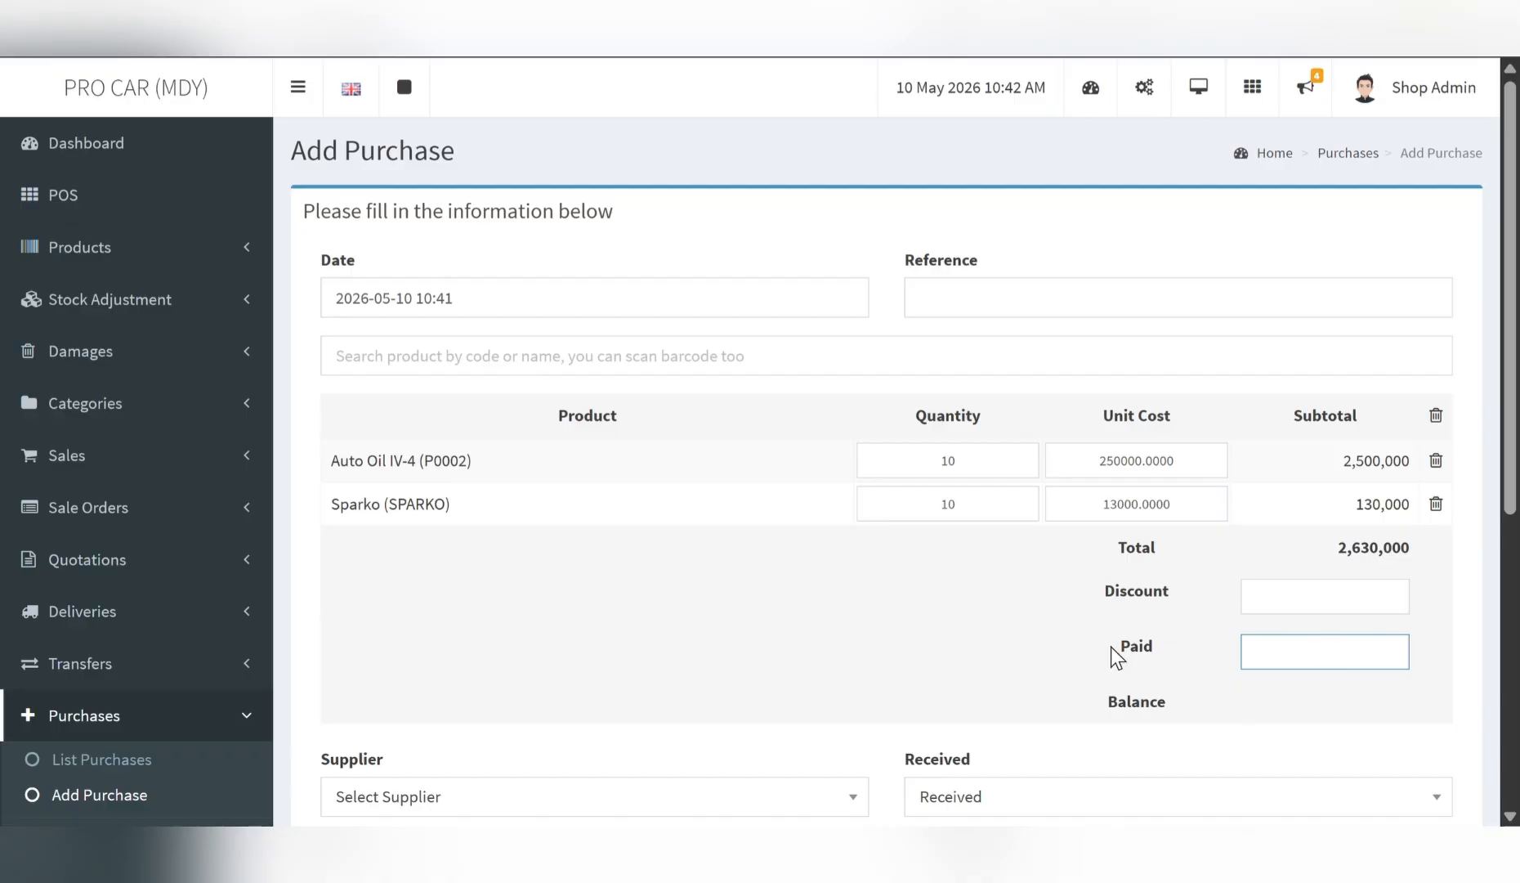
- Choose Company ABC as the supplier and submit the purchase
scroll(1108, 641, down, 6)
click(486, 286)
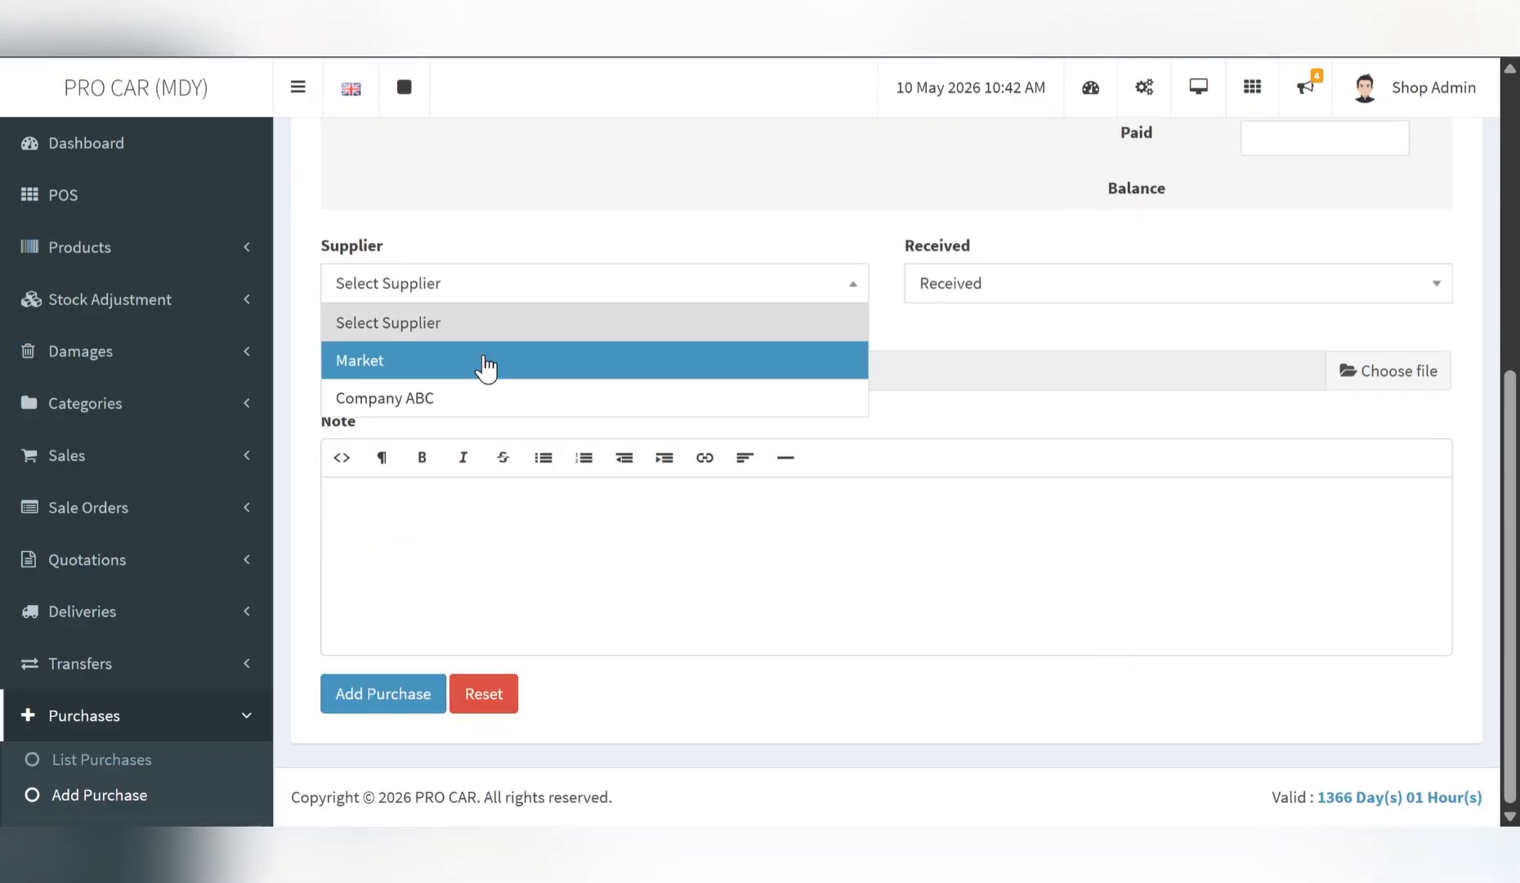
click(462, 403)
click(365, 689)
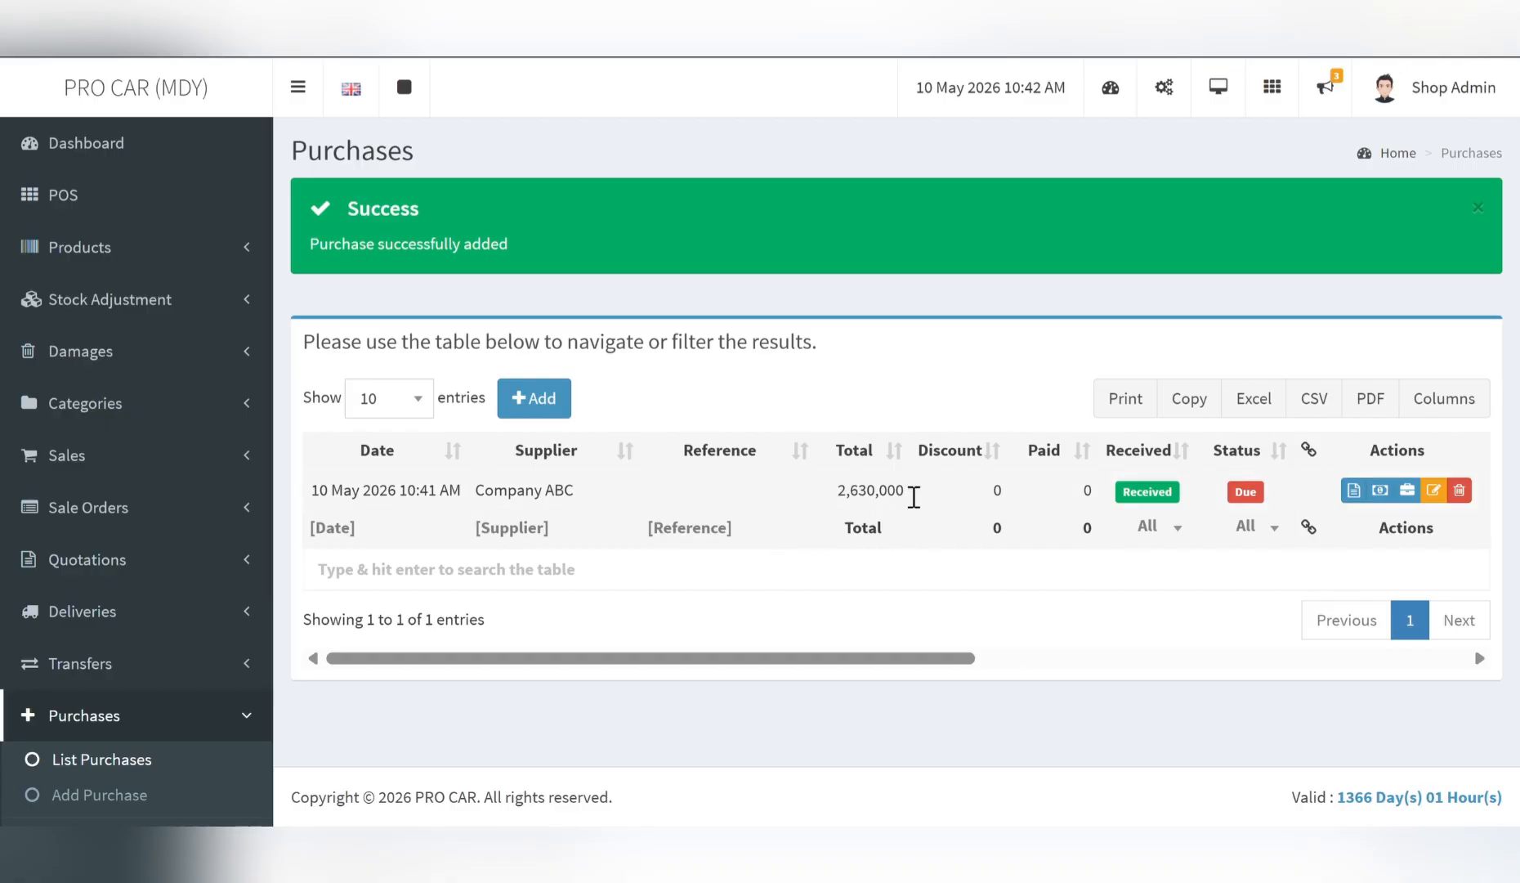
- View the new Company ABC purchase's details, check the quantities and unit costs of both products, and close them
click(1352, 490)
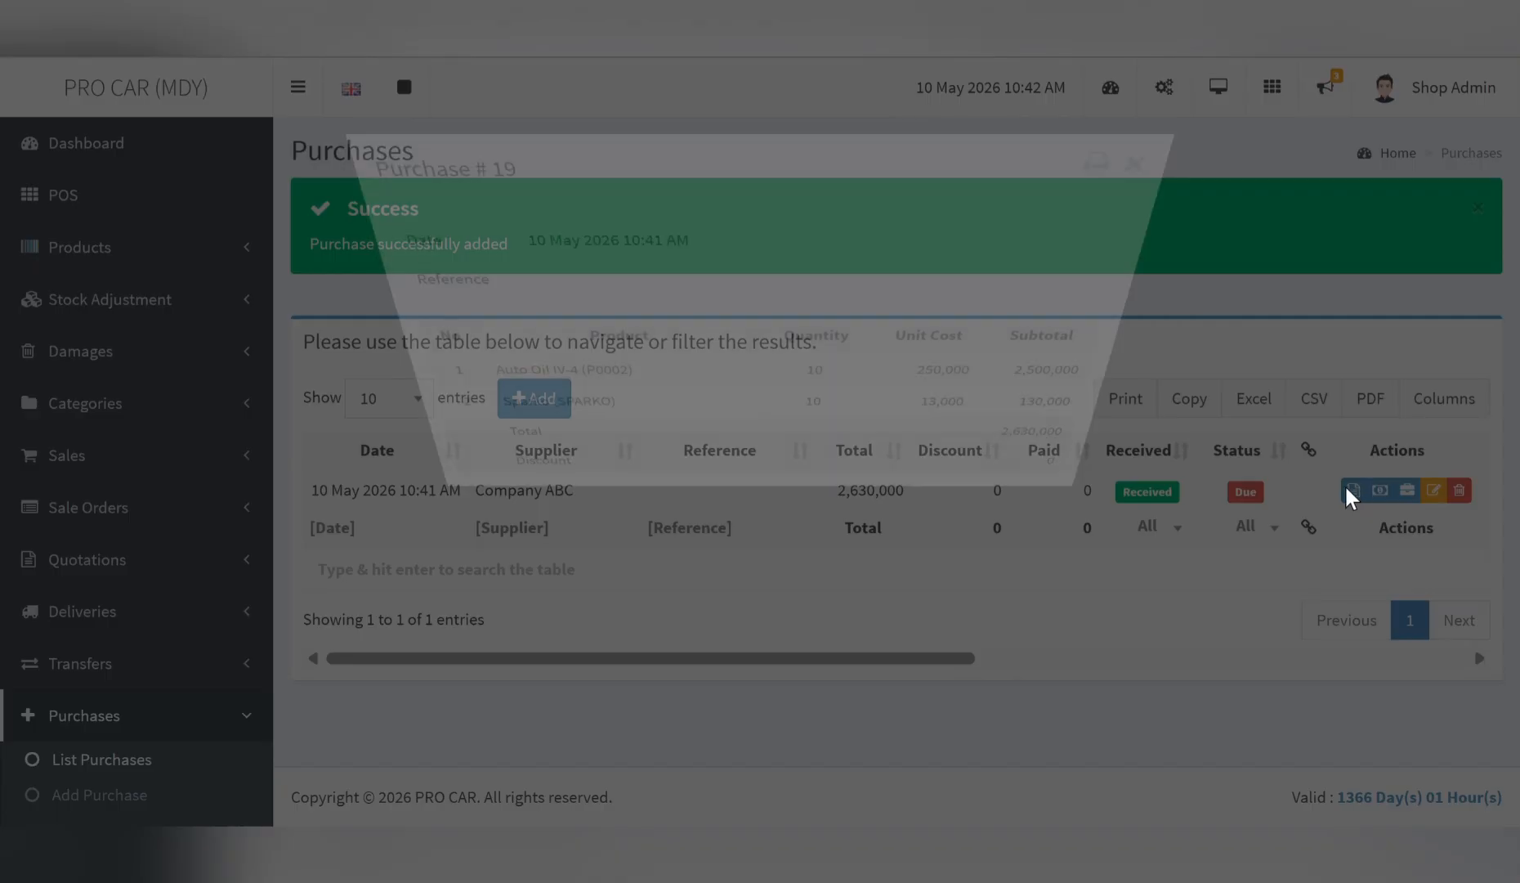
drag(805, 380, 834, 434)
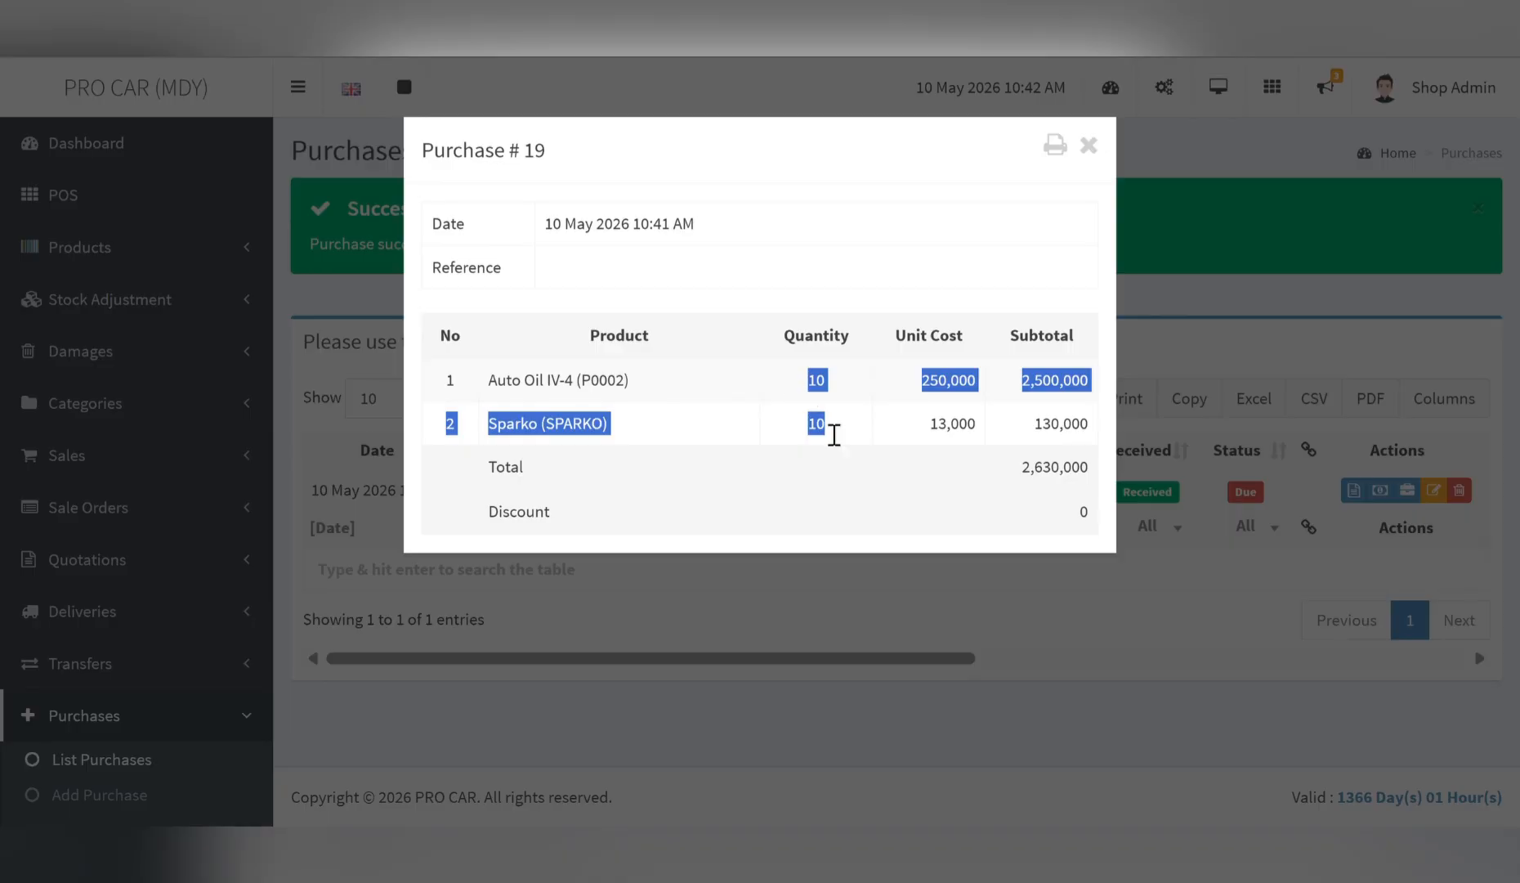
click(834, 425)
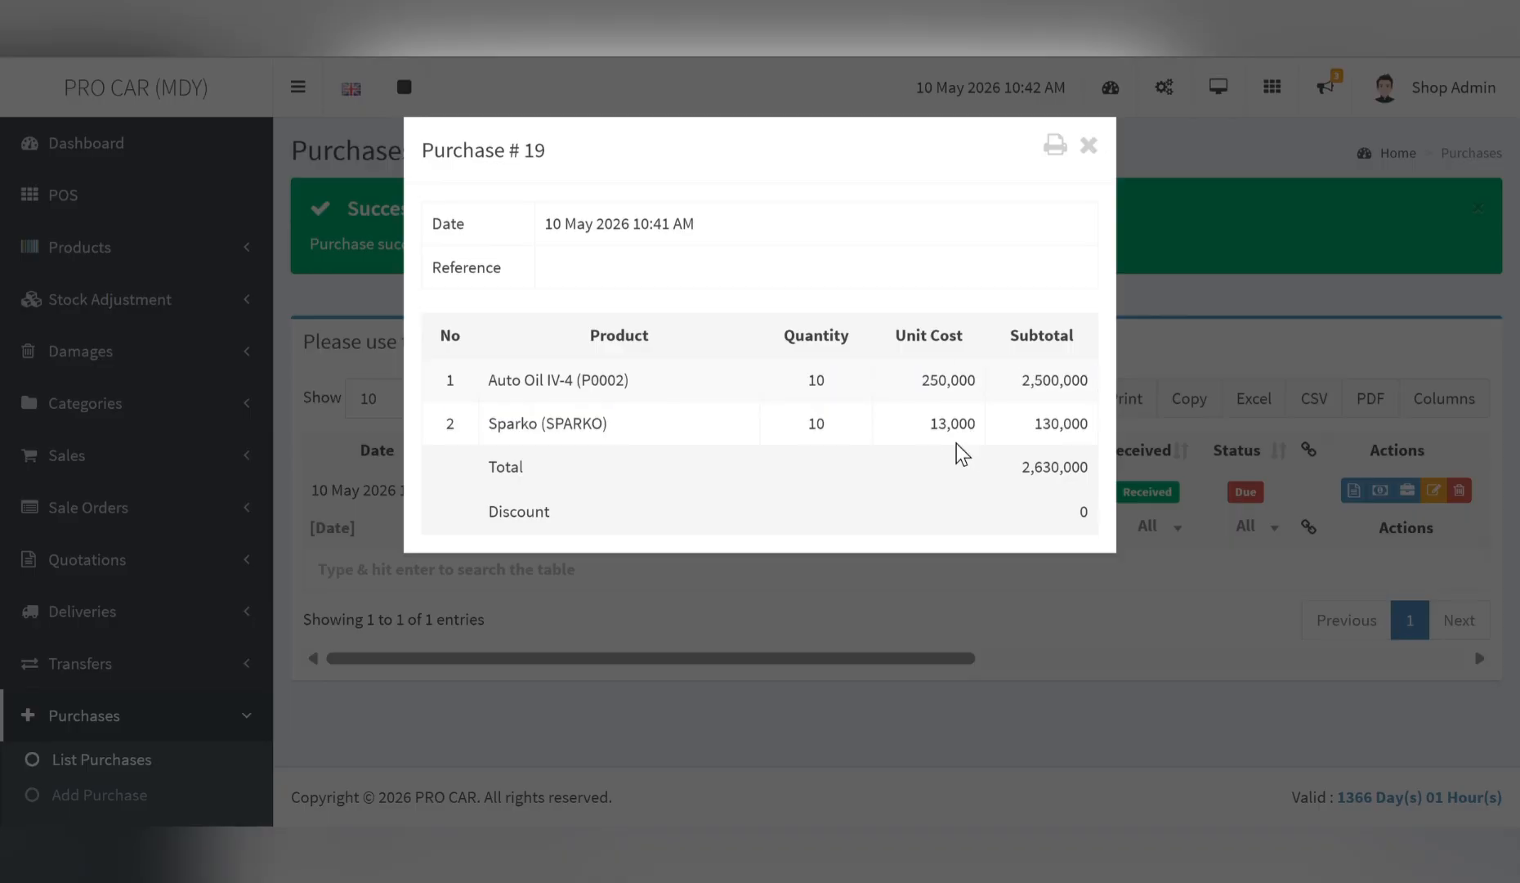
click(1089, 145)
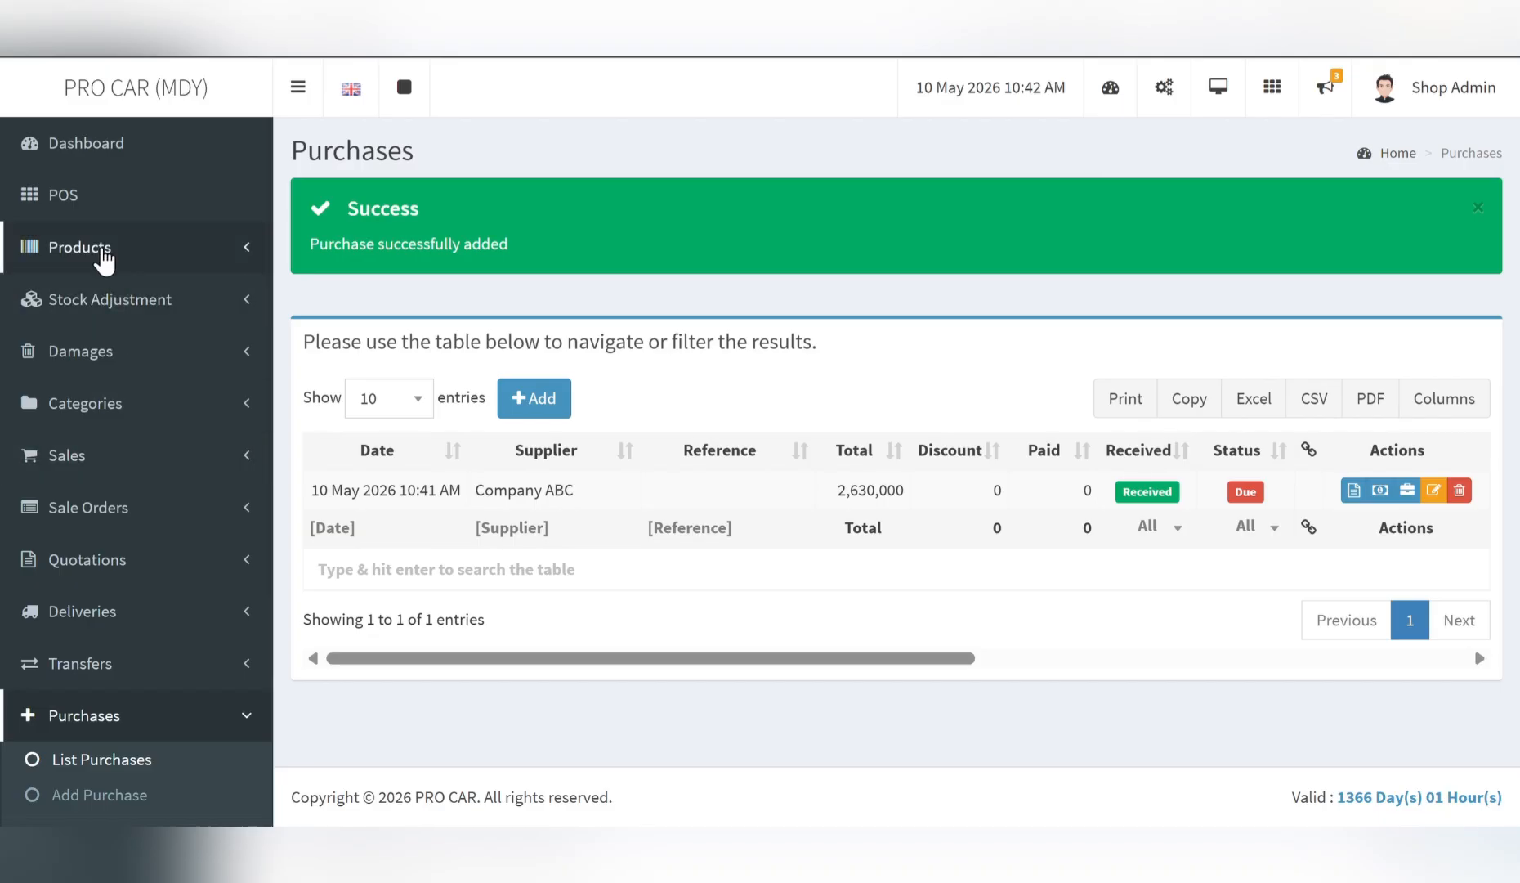
- Open the product list and check the quantity, cost, and price of Auto Oil IV-4, product code P0002
click(104, 257)
click(103, 373)
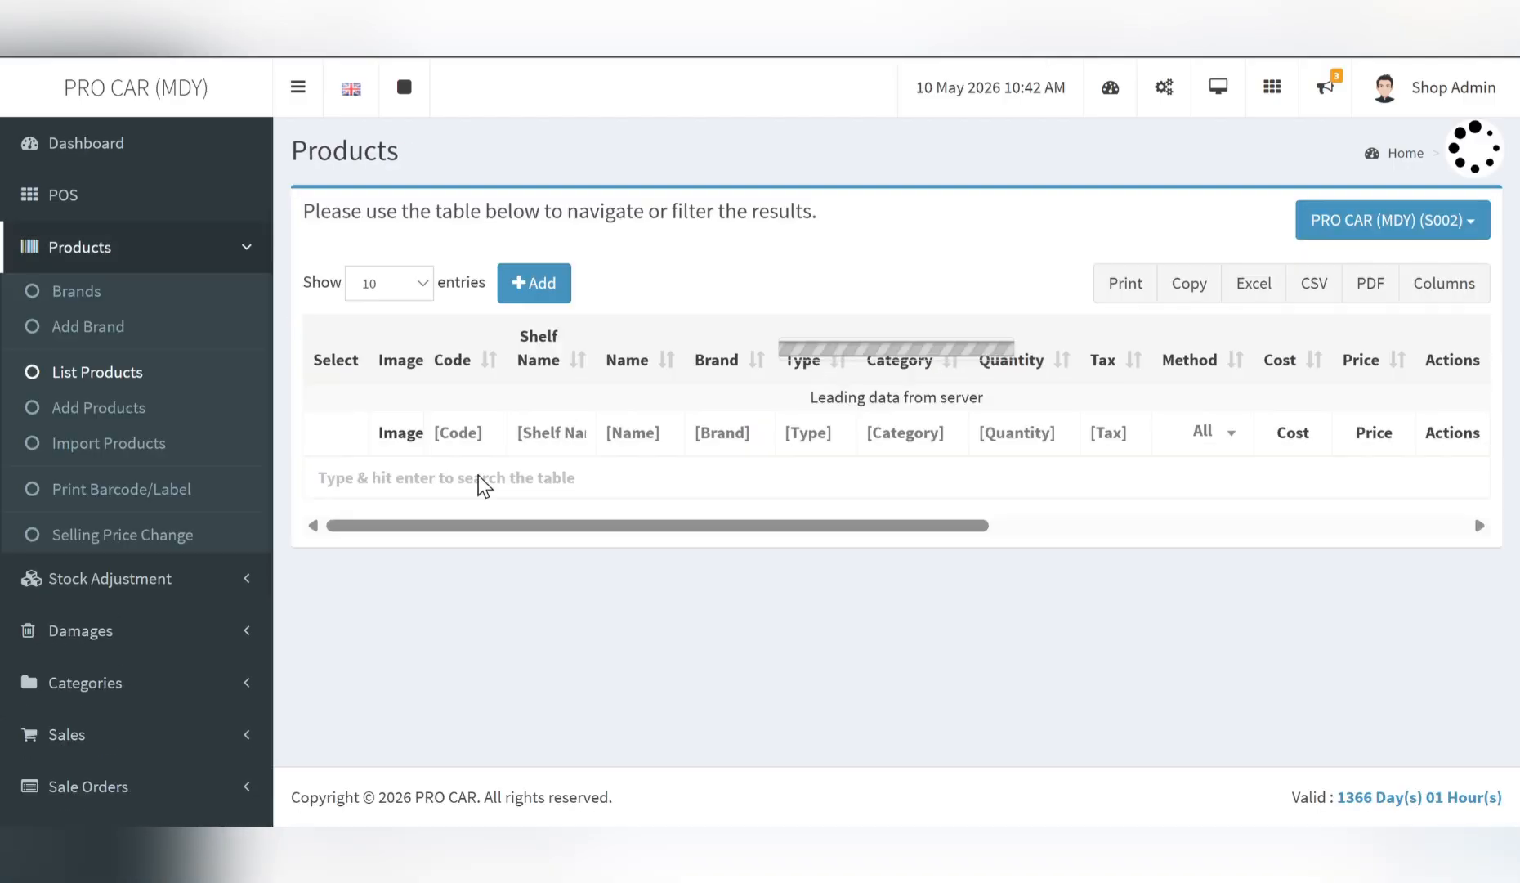
scroll(696, 516, down, 8)
double_click(470, 703)
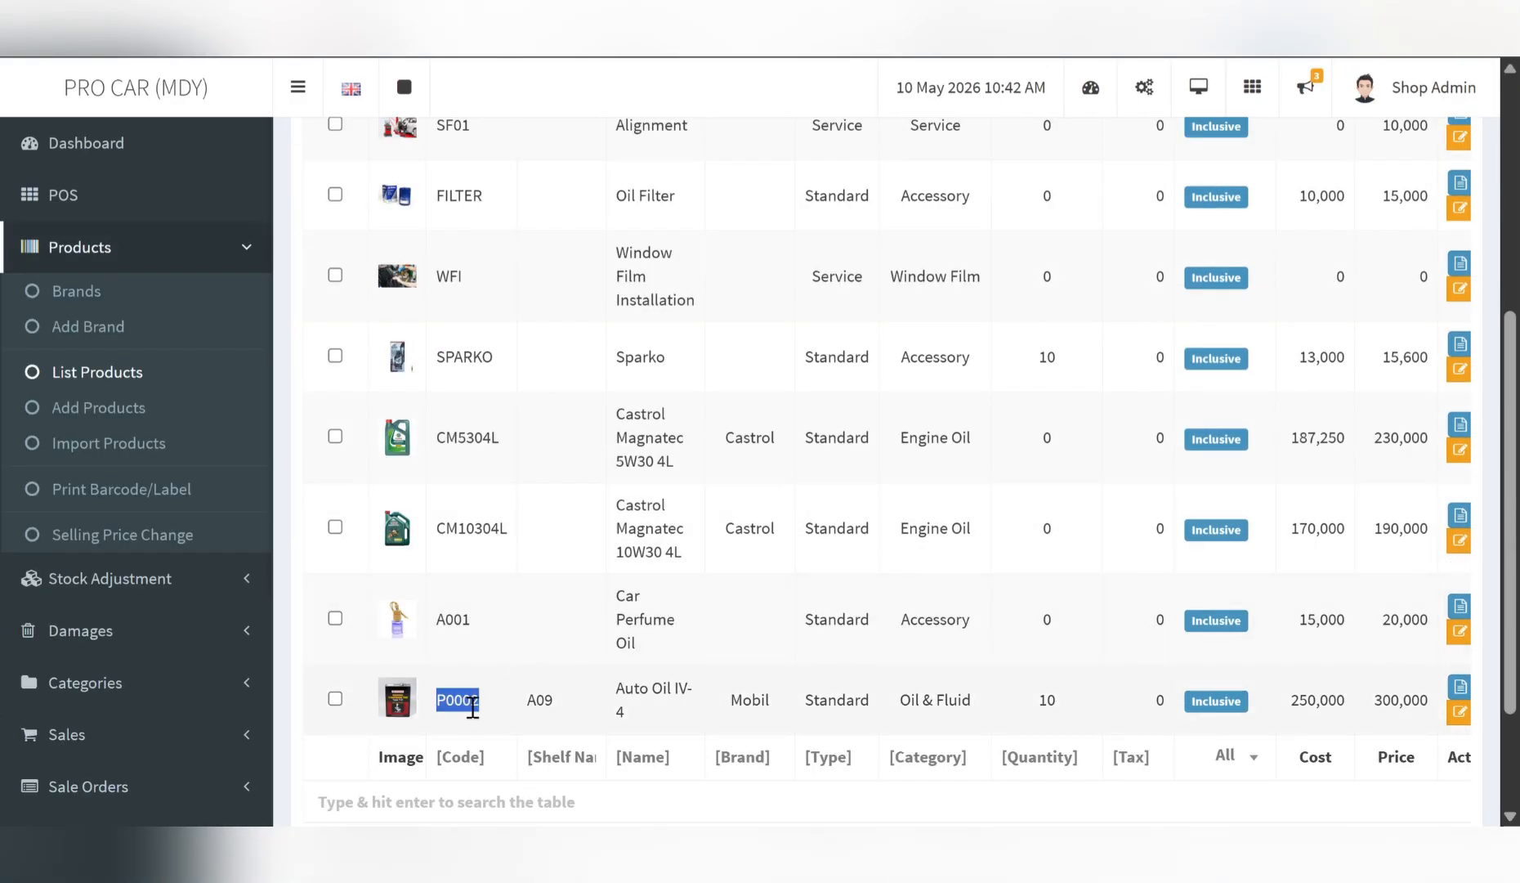
double_click(1050, 700)
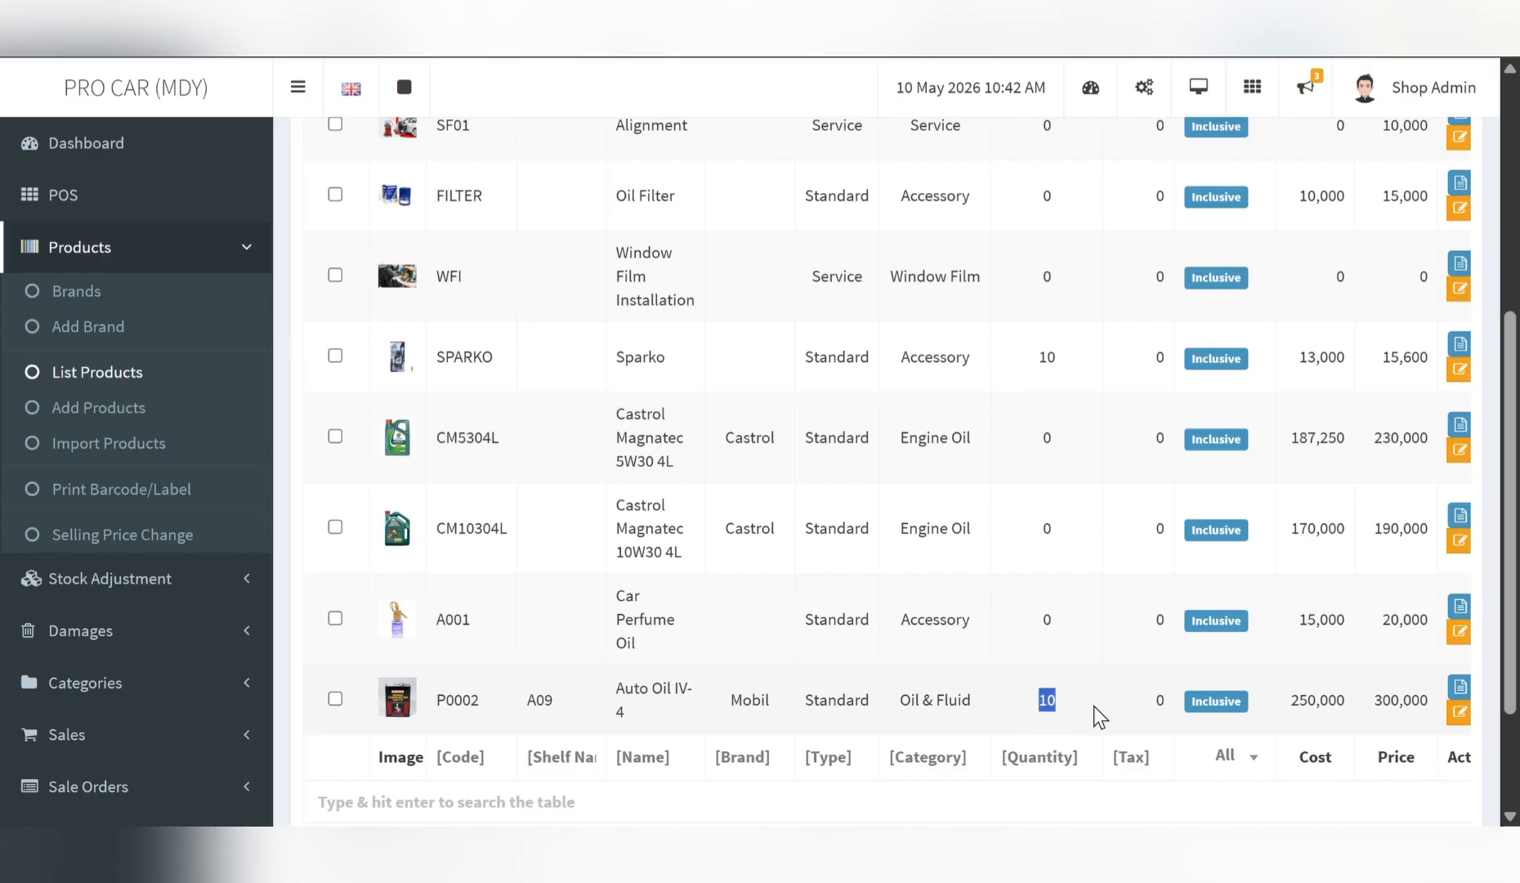
double_click(1318, 701)
drag(1374, 700, 1420, 701)
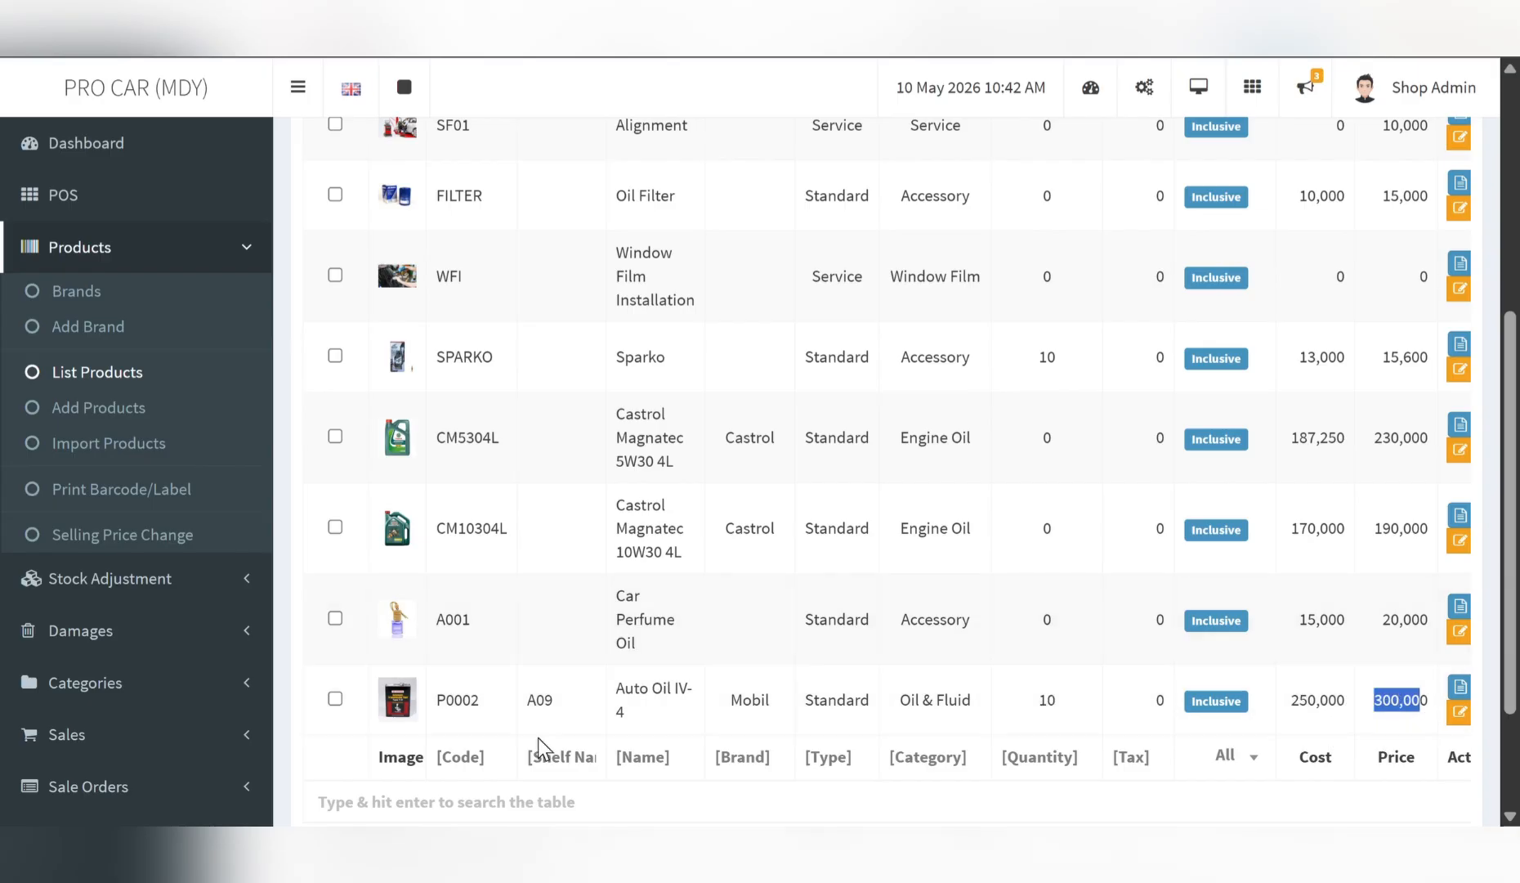
- Search the product list for "sp" and check Sparko's cost, price, and quantity
click(524, 809)
text(sp)
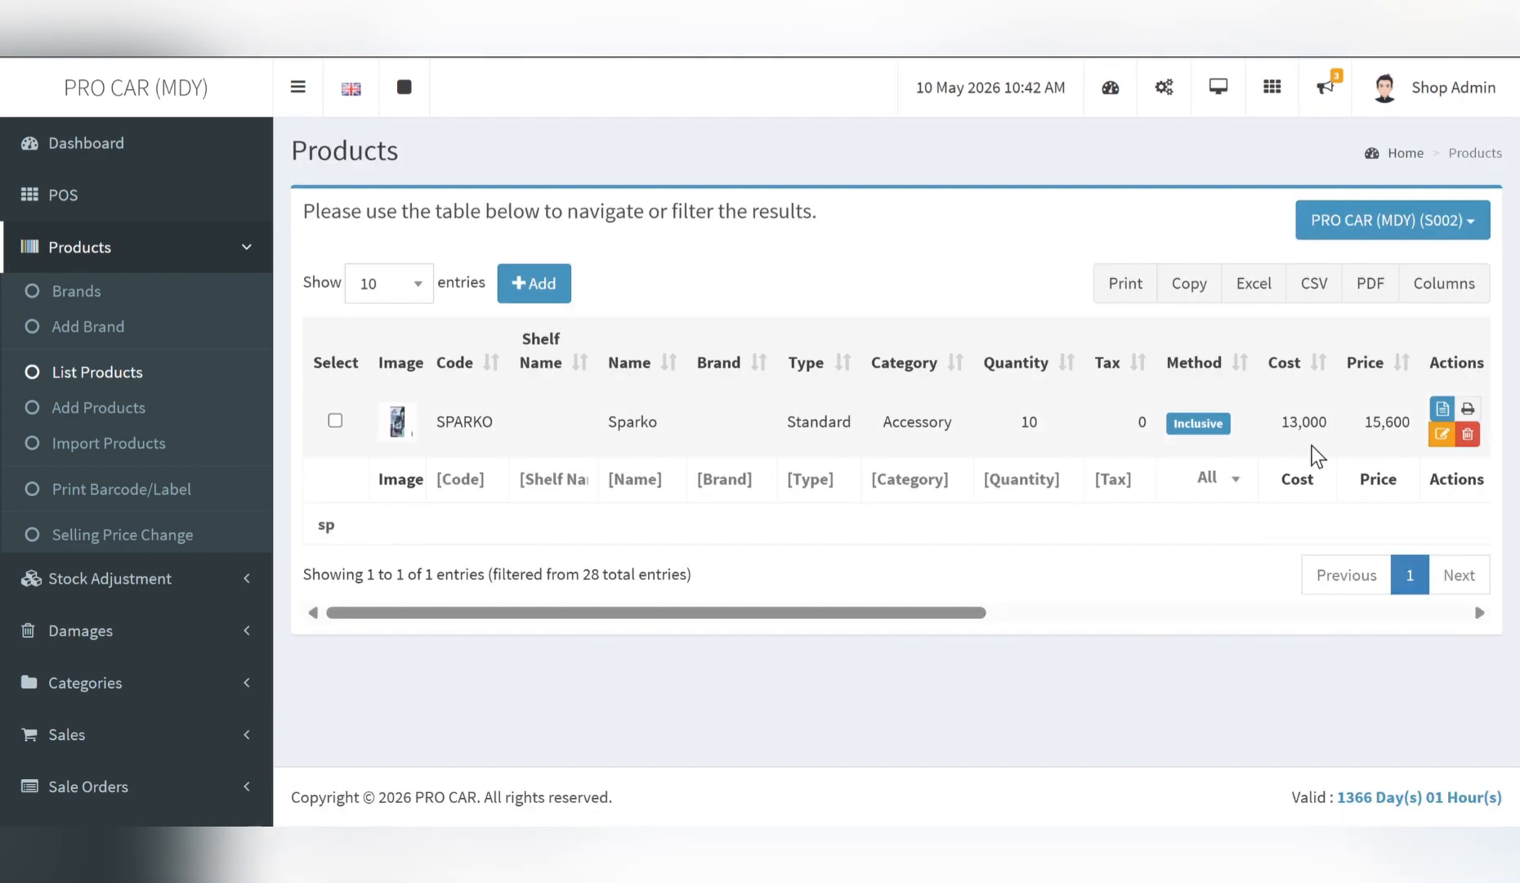
double_click(1304, 427)
drag(1363, 423, 1397, 439)
drag(1046, 428, 1013, 442)
- Start another purchase and add Auto Oil IV-4 with a quantity of 10
scroll(49, 613, down, 5)
click(93, 523)
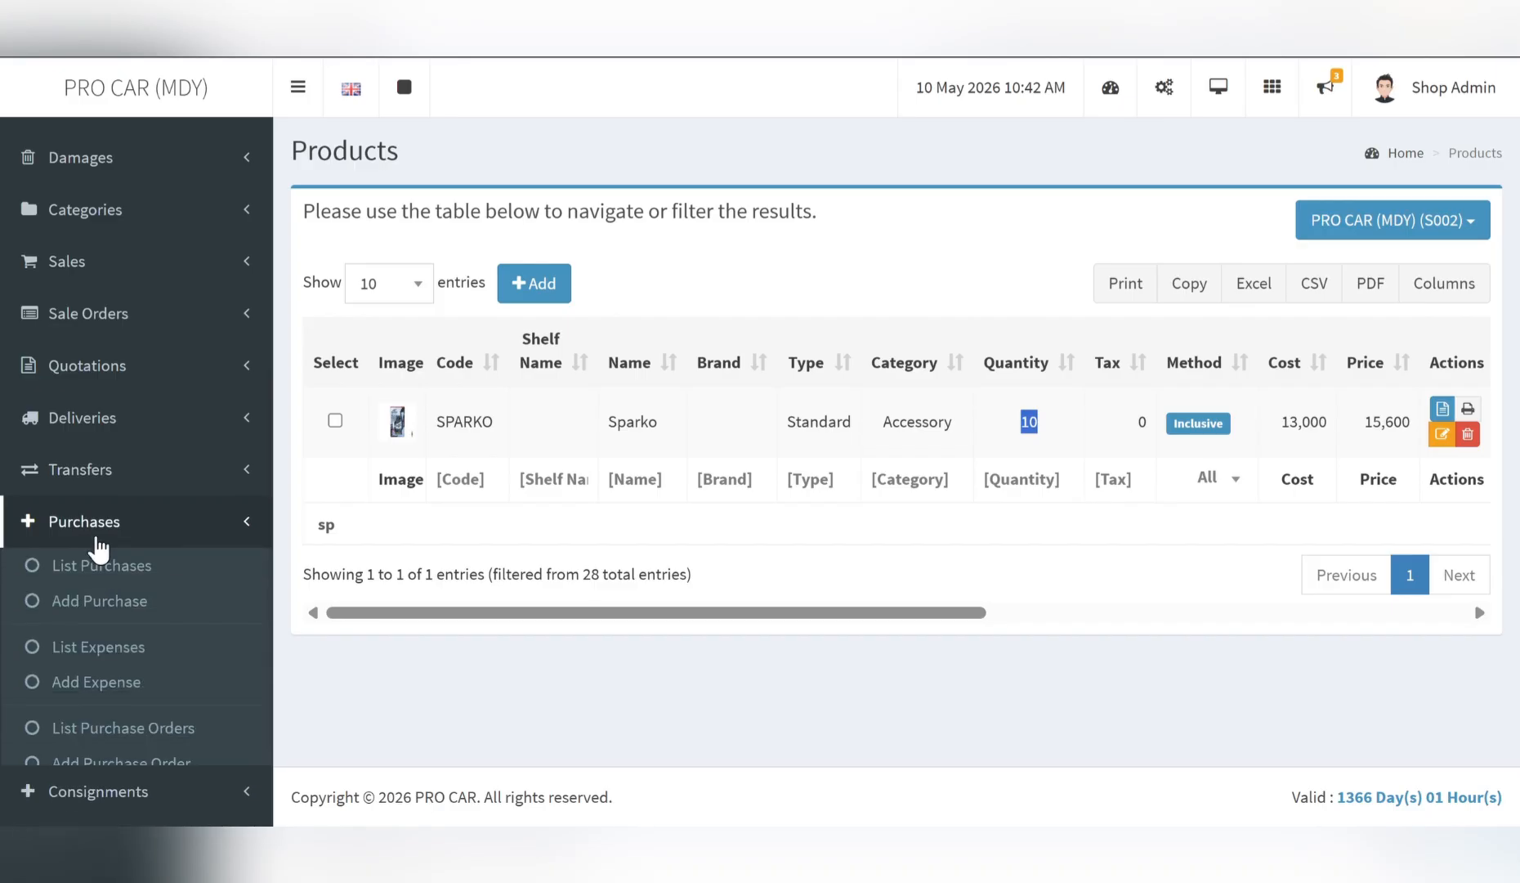
click(98, 603)
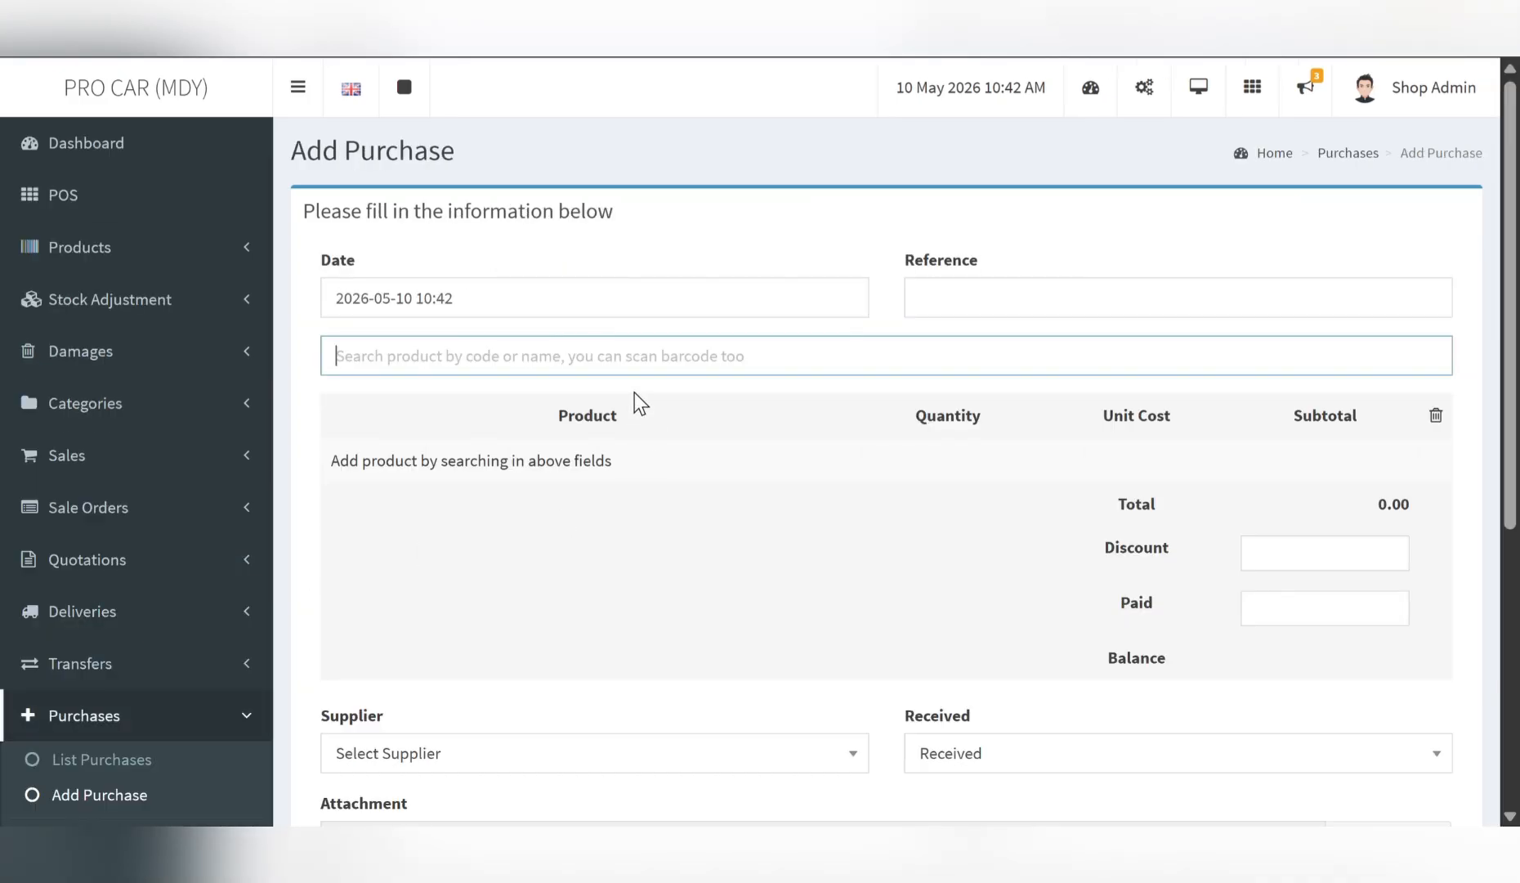
text(aut)
click(948, 462)
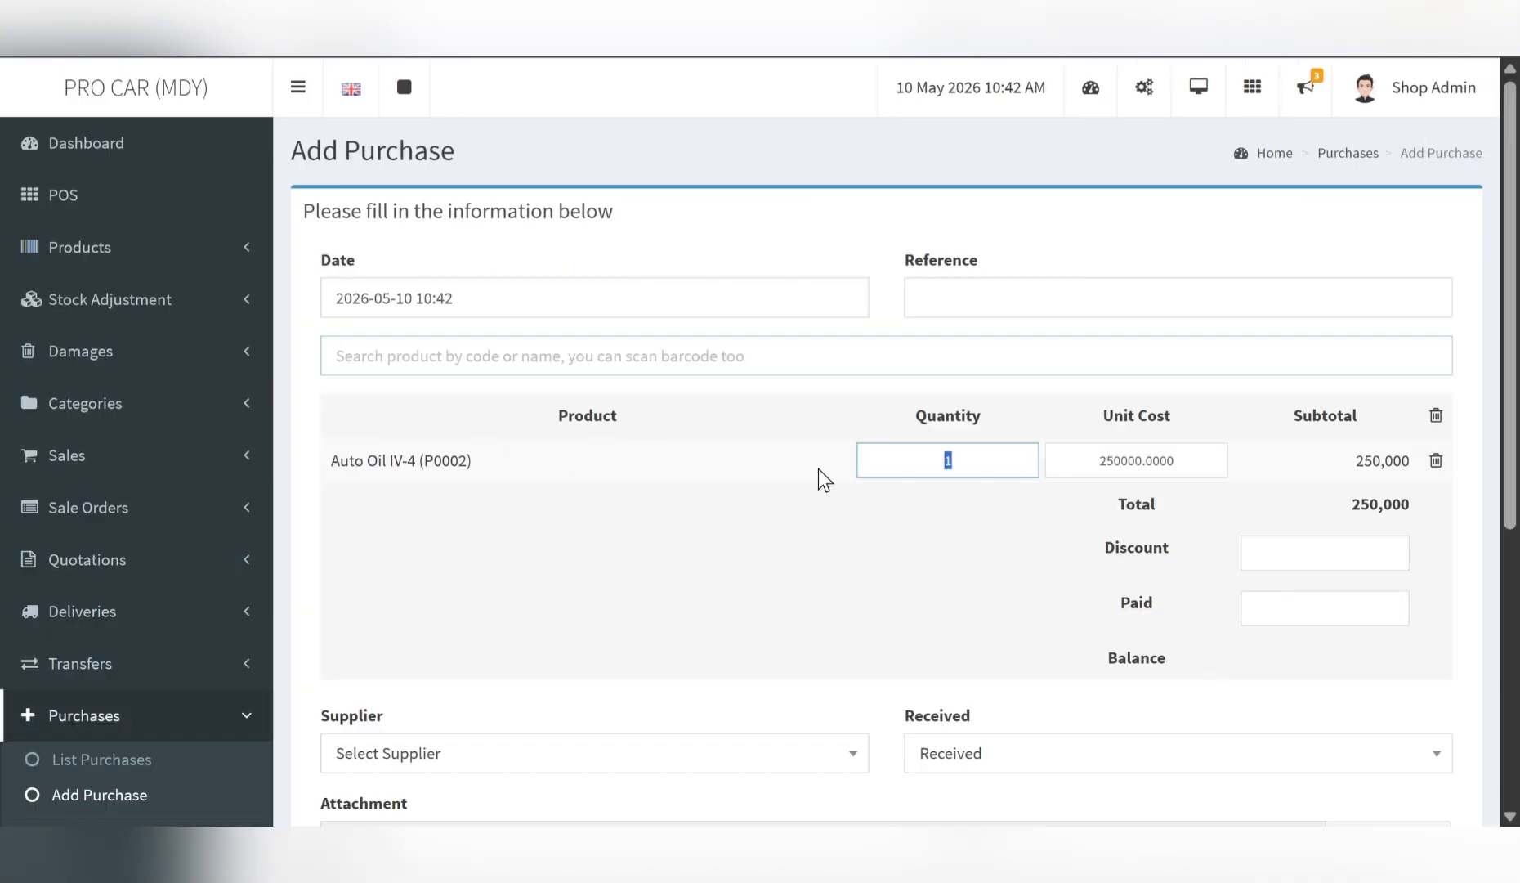
text(10)
key(Return)
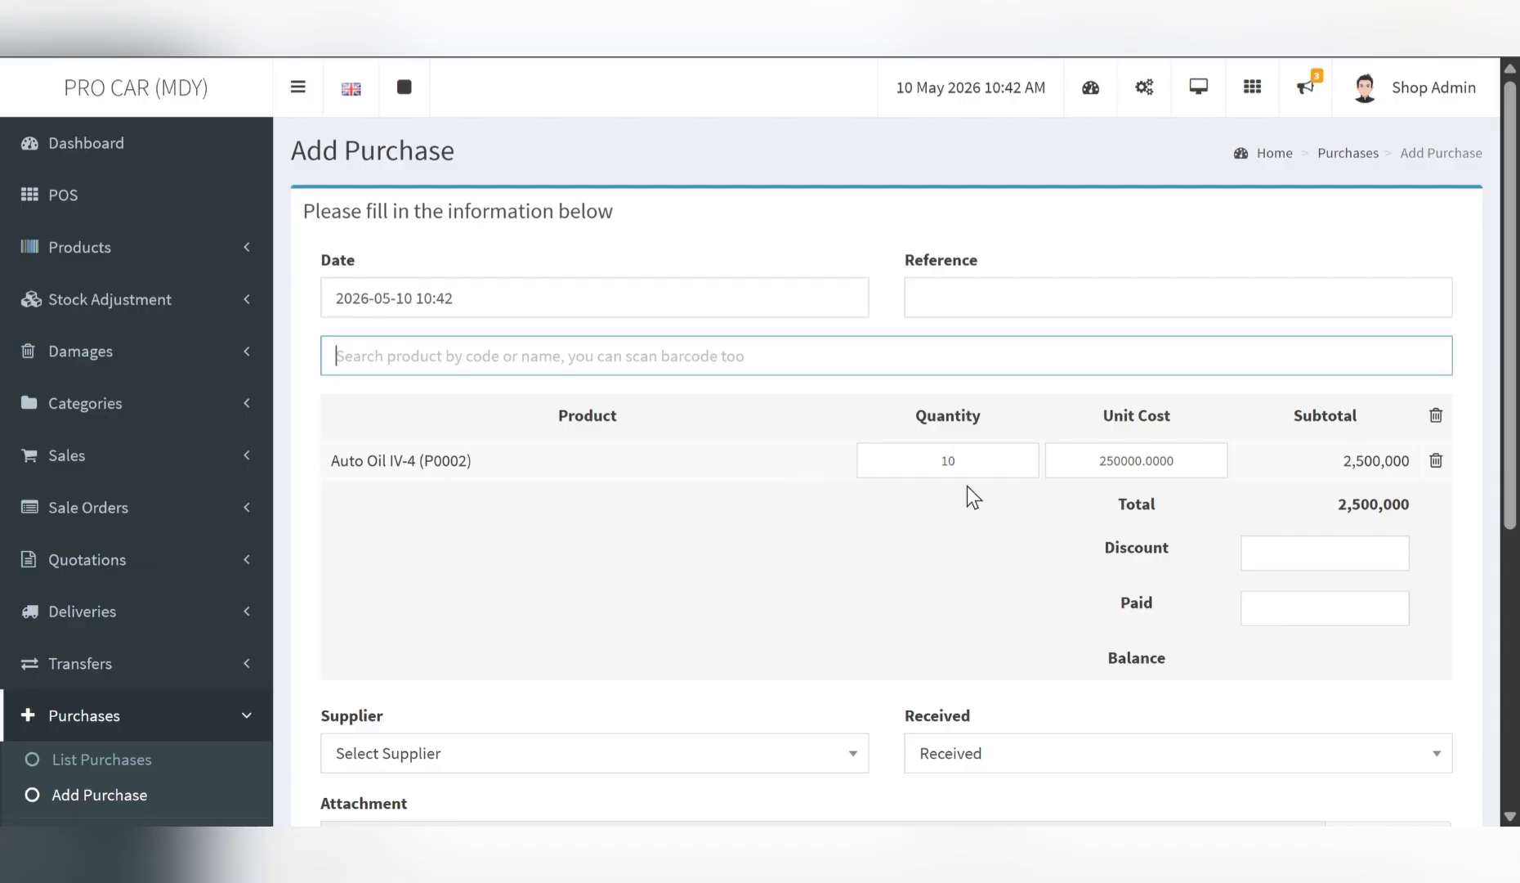
- Set Auto Oil IV-4's unit cost to 260000 in the purchase
drag(1091, 462, 1230, 453)
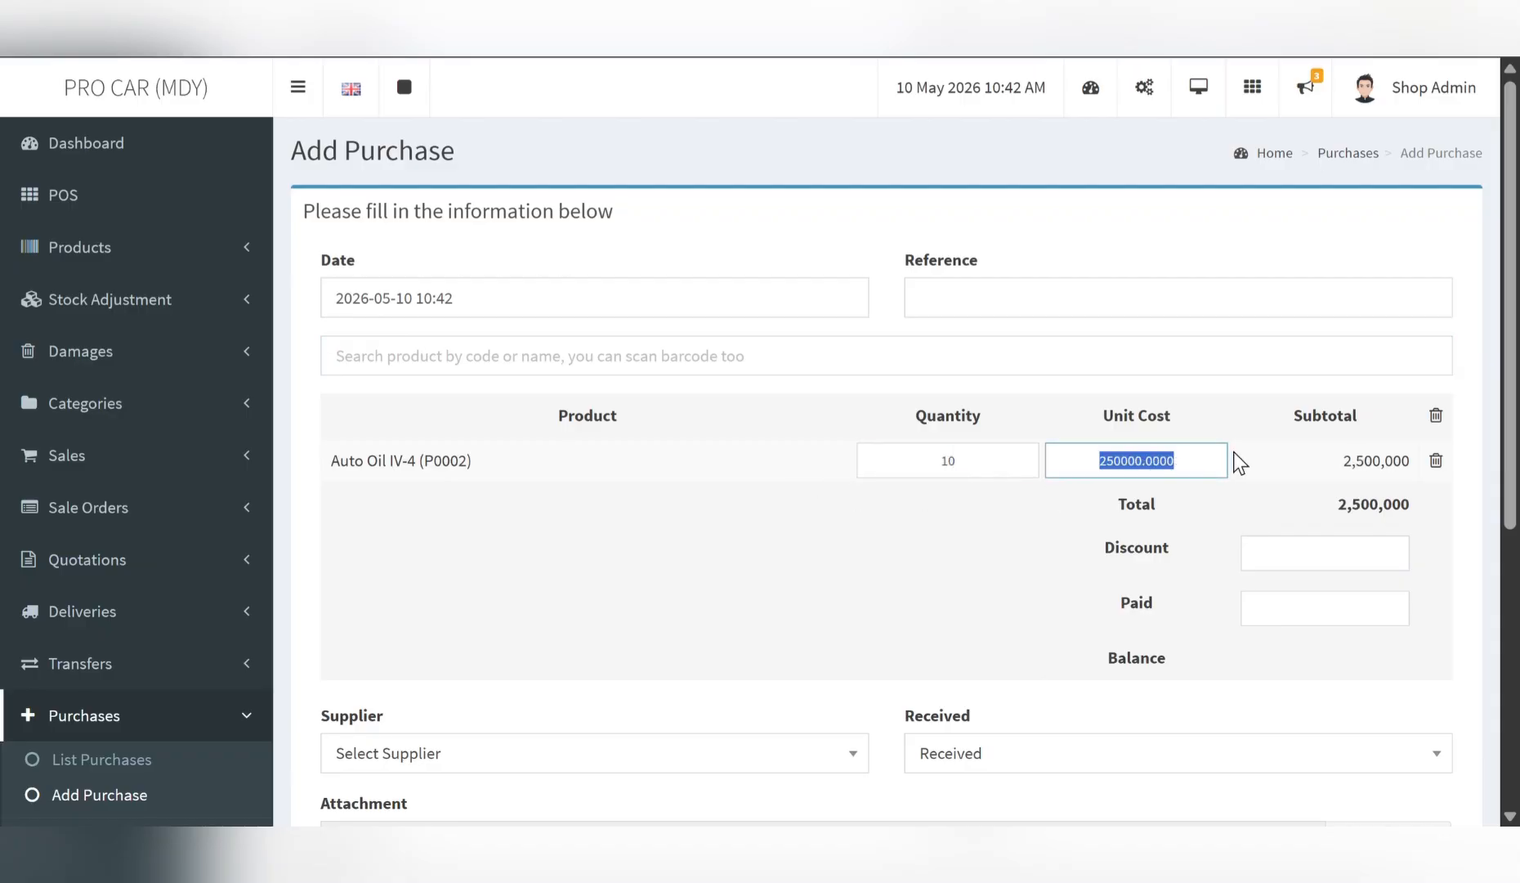
text(26000)
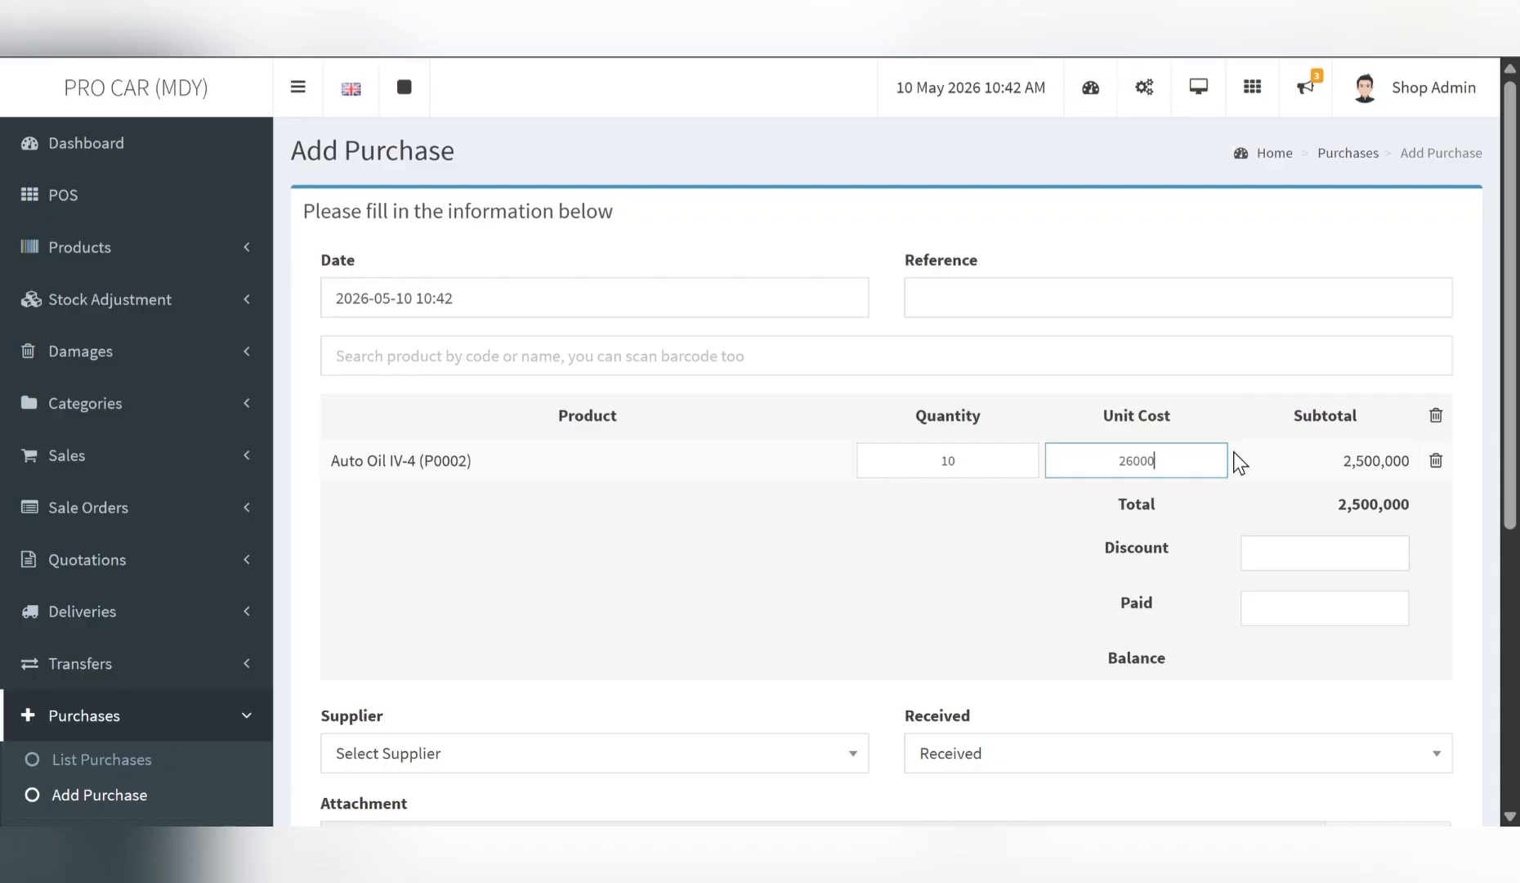
text(0)
key(Return)
- Add Sparko to the purchase and set its unit cost to 15000
text(s)
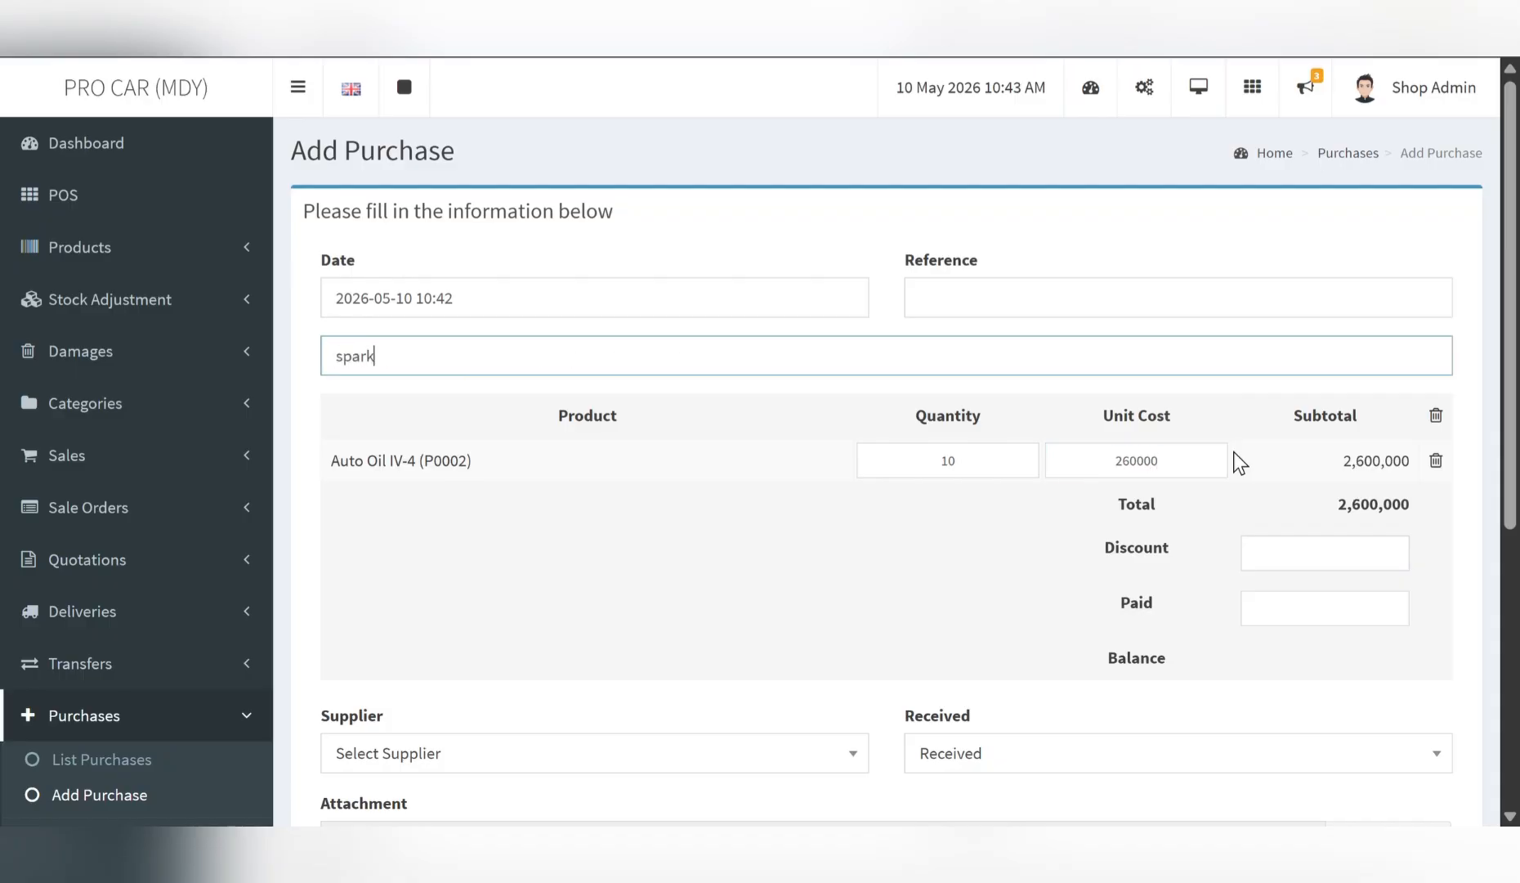
text(park)
drag(1113, 513, 1280, 515)
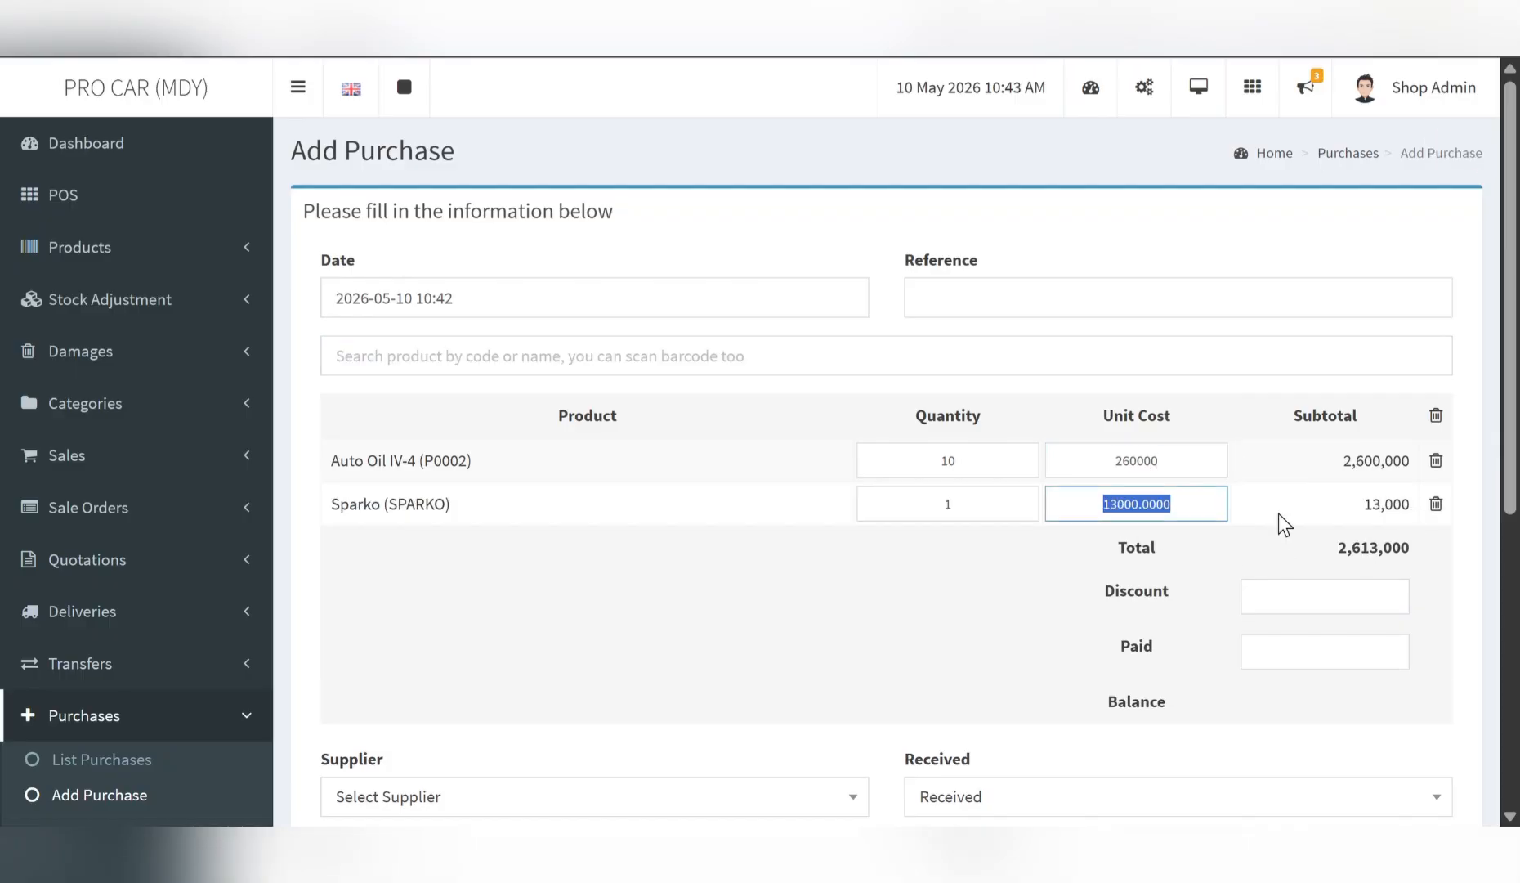
text(150)
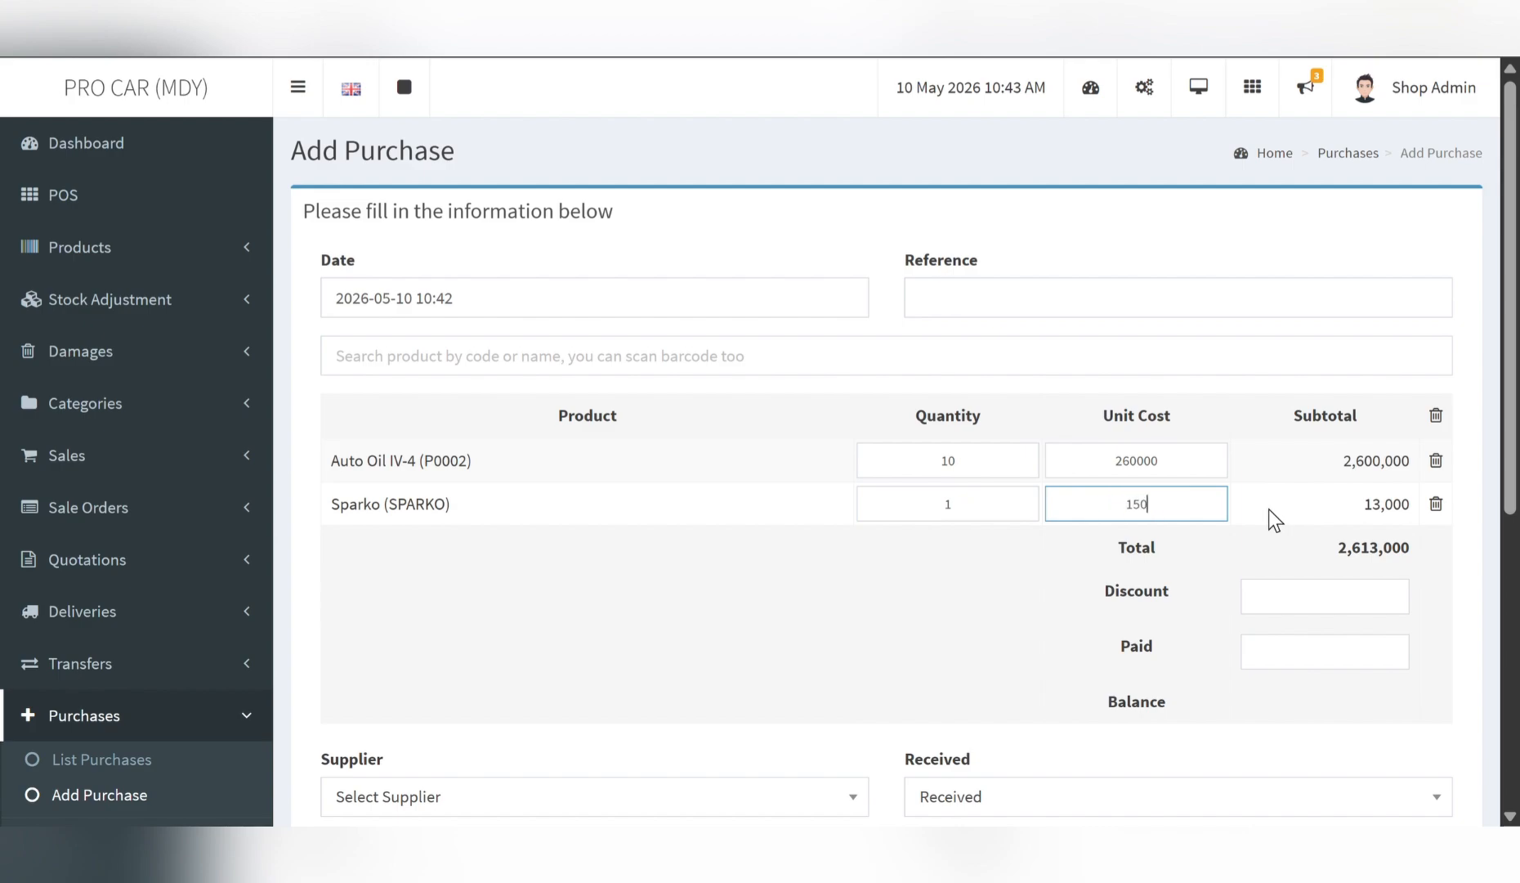
text(00)
key(Return)
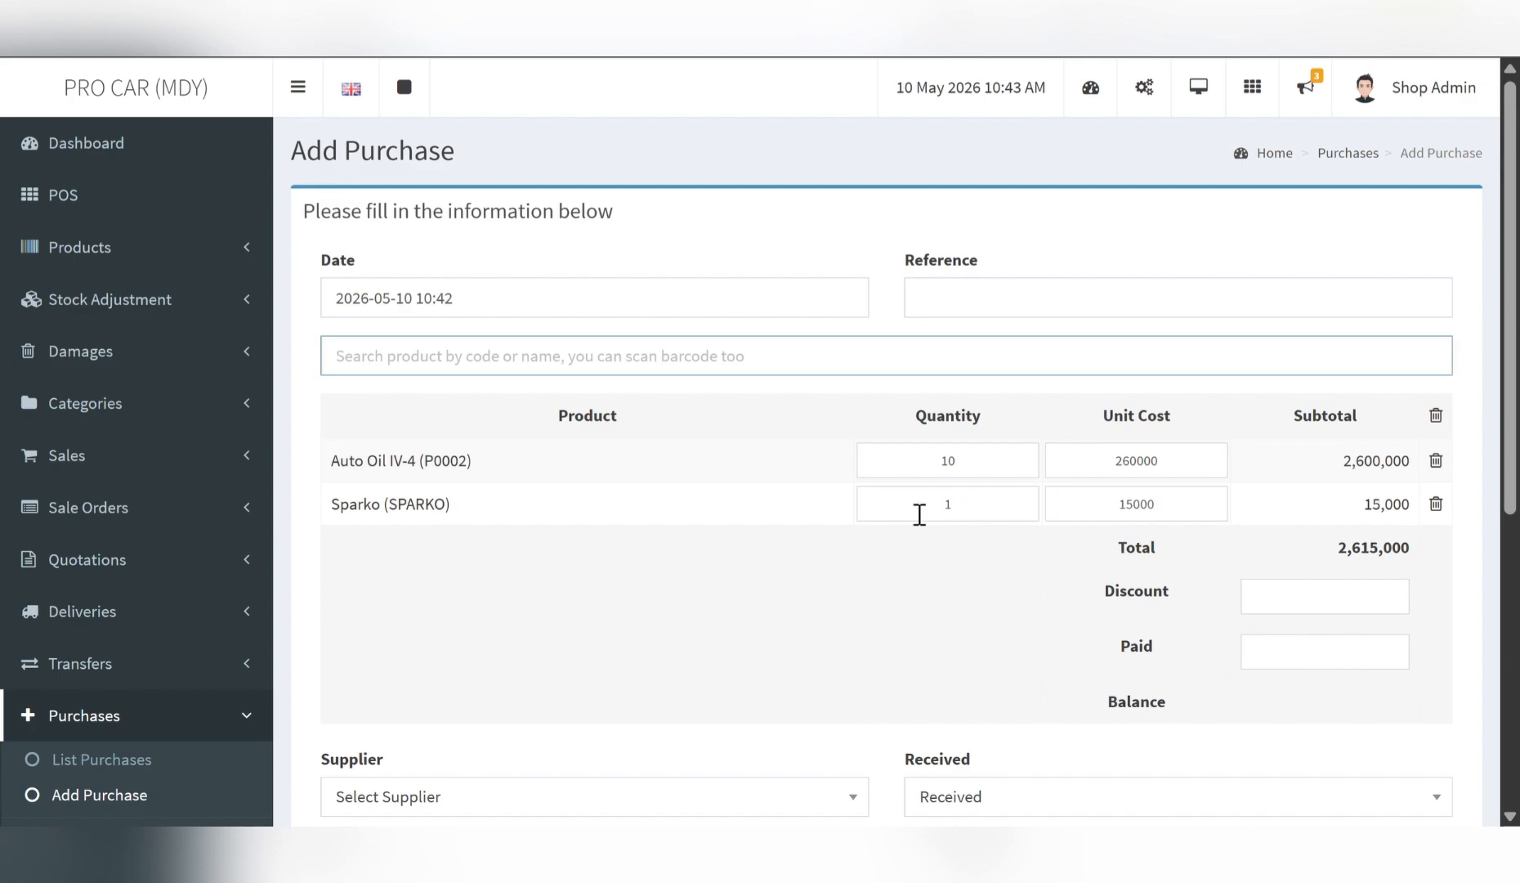
- Set Sparko's purchase quantity to 10 and review the unit costs of both products
double_click(949, 507)
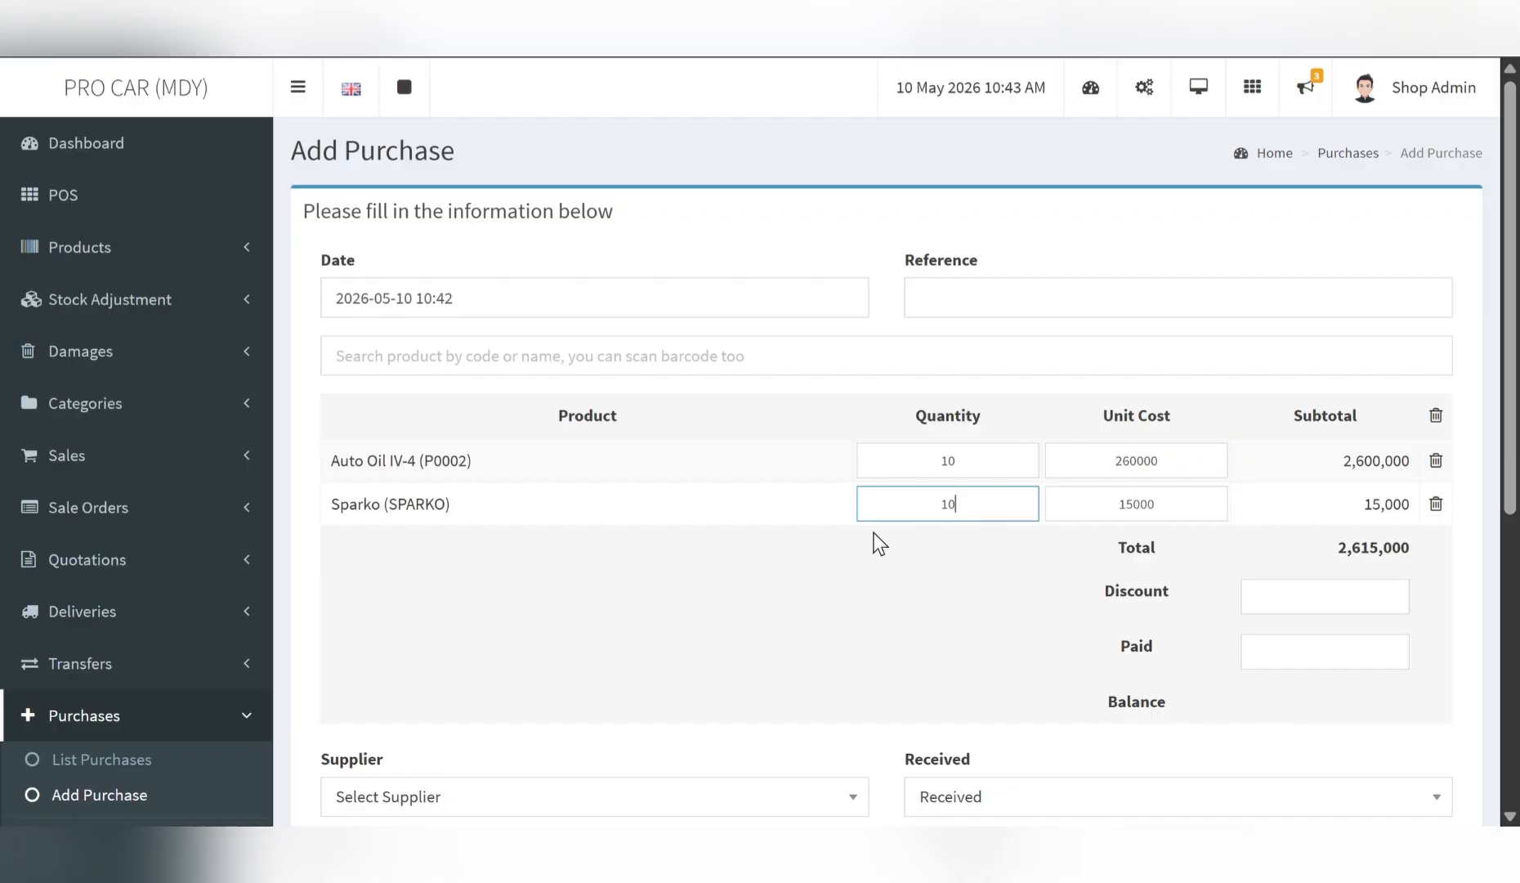
text(10)
key(Return)
drag(1113, 460, 1214, 466)
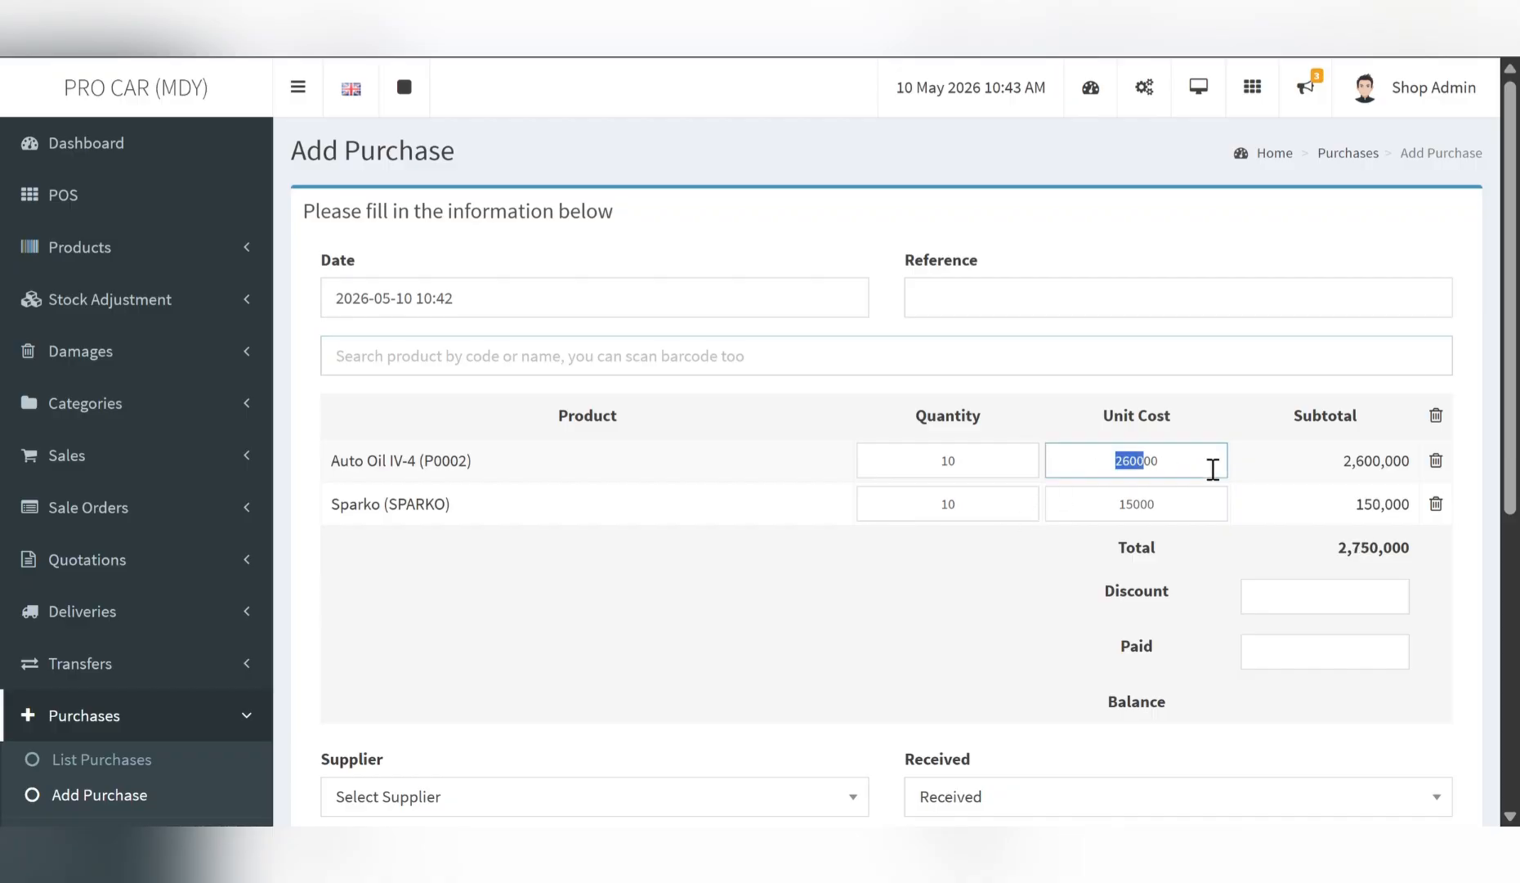
double_click(1152, 513)
- Choose Market as the supplier and submit the purchase
scroll(1144, 540, down, 3)
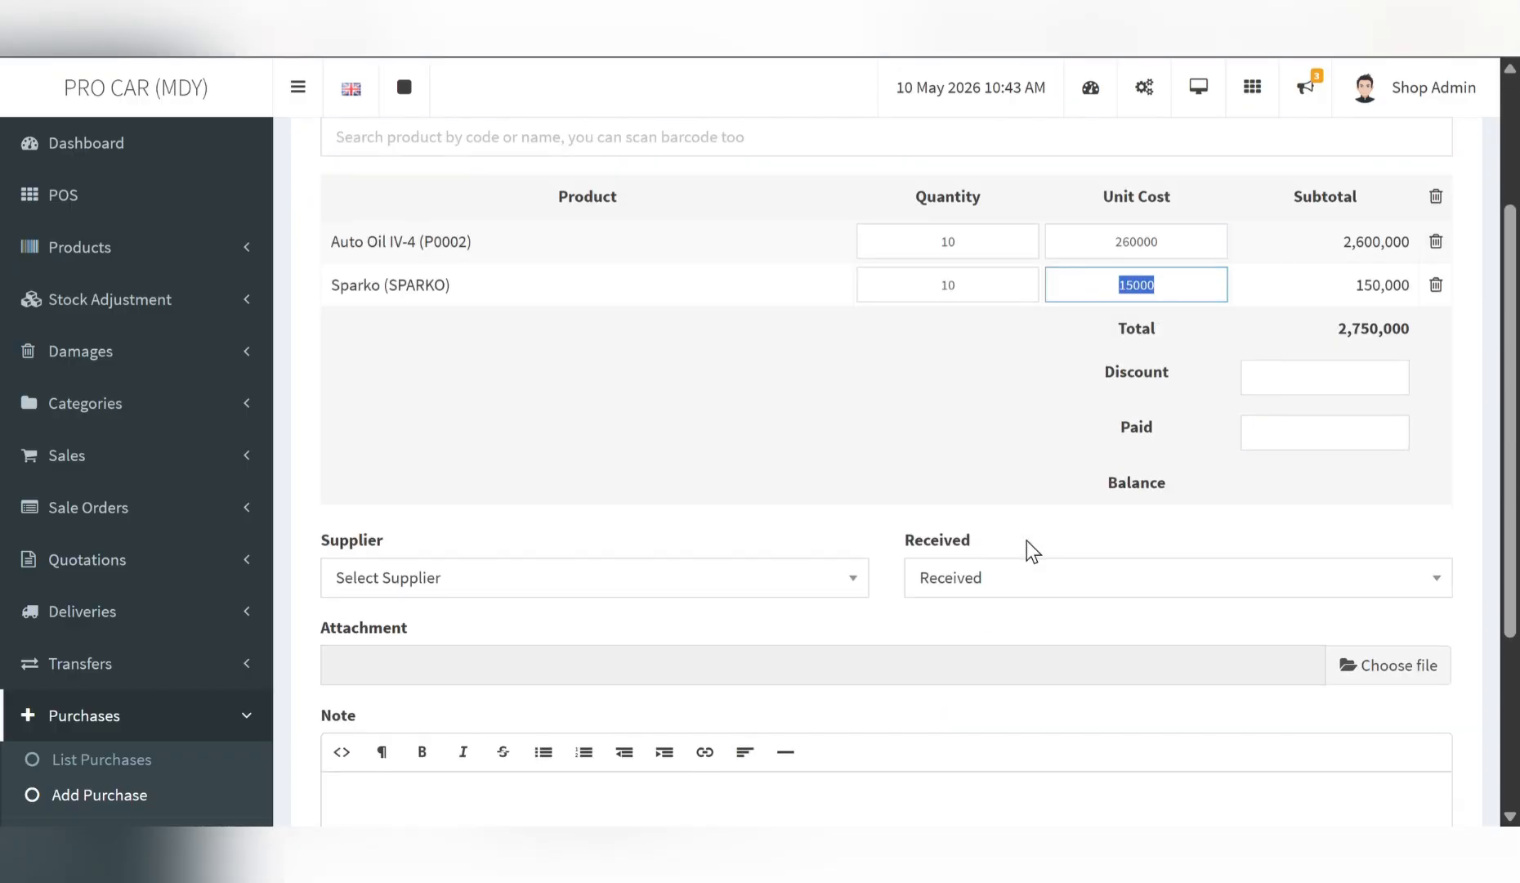
click(433, 582)
click(384, 654)
scroll(506, 604, down, 4)
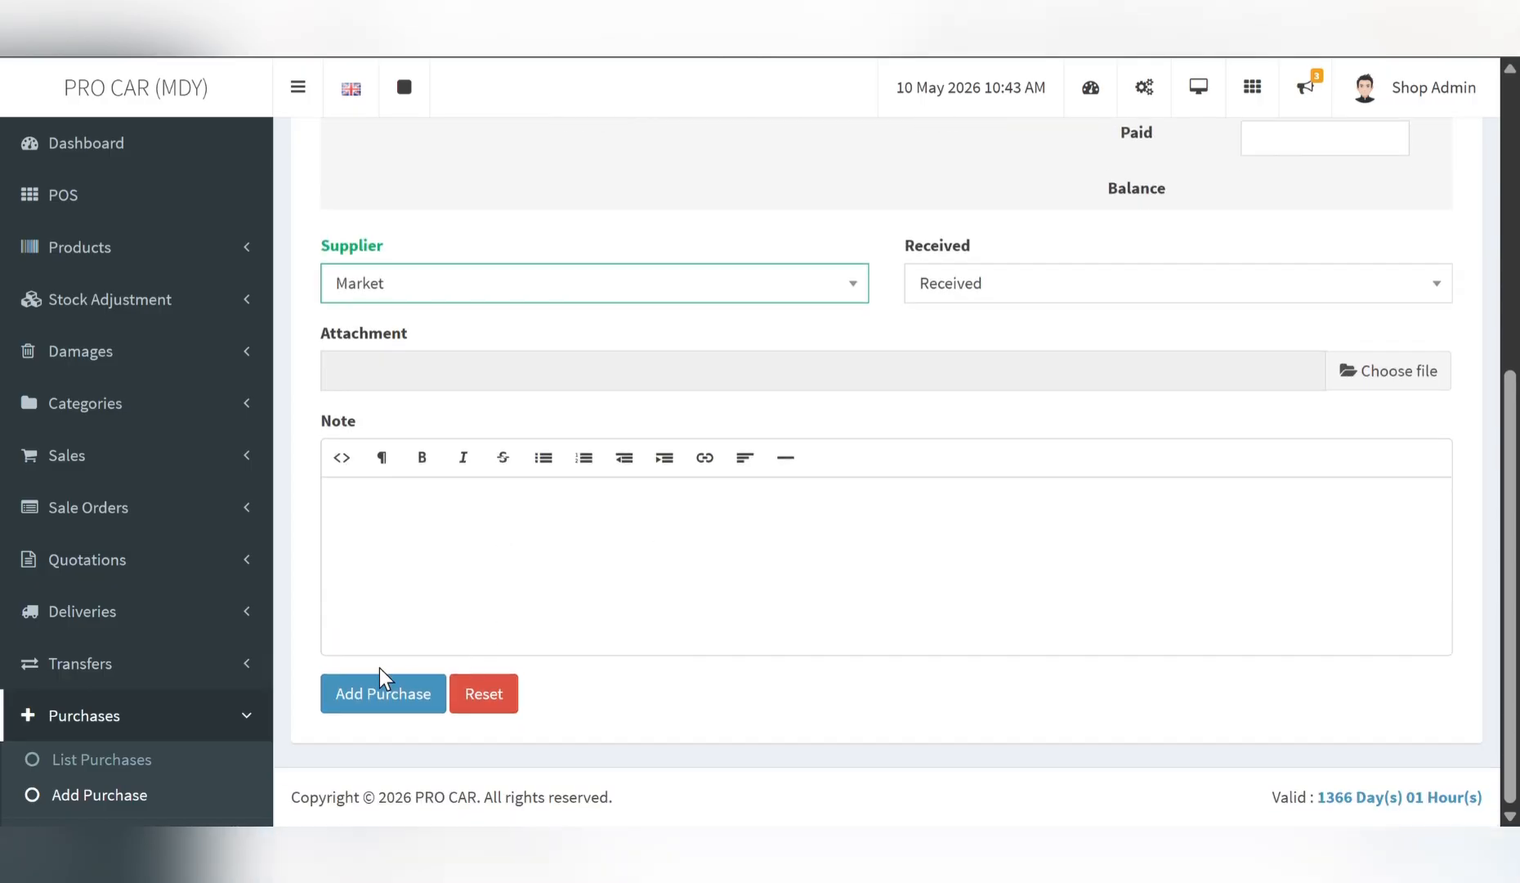
click(366, 694)
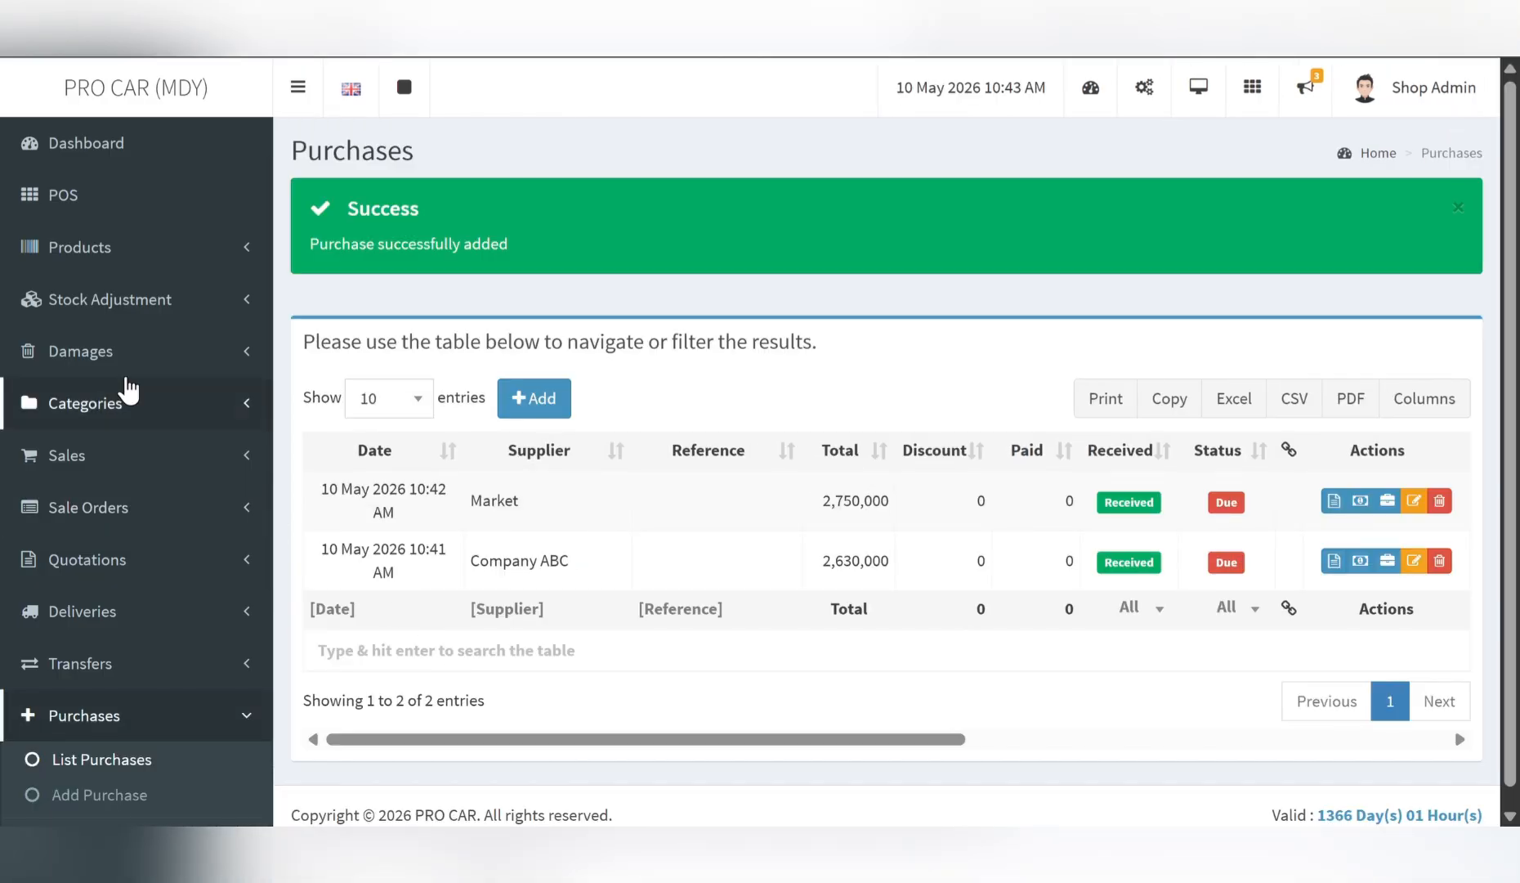
- Open the product list and check Auto Oil IV-4's quantity, cost and selling price after the second purchase
click(91, 264)
click(102, 372)
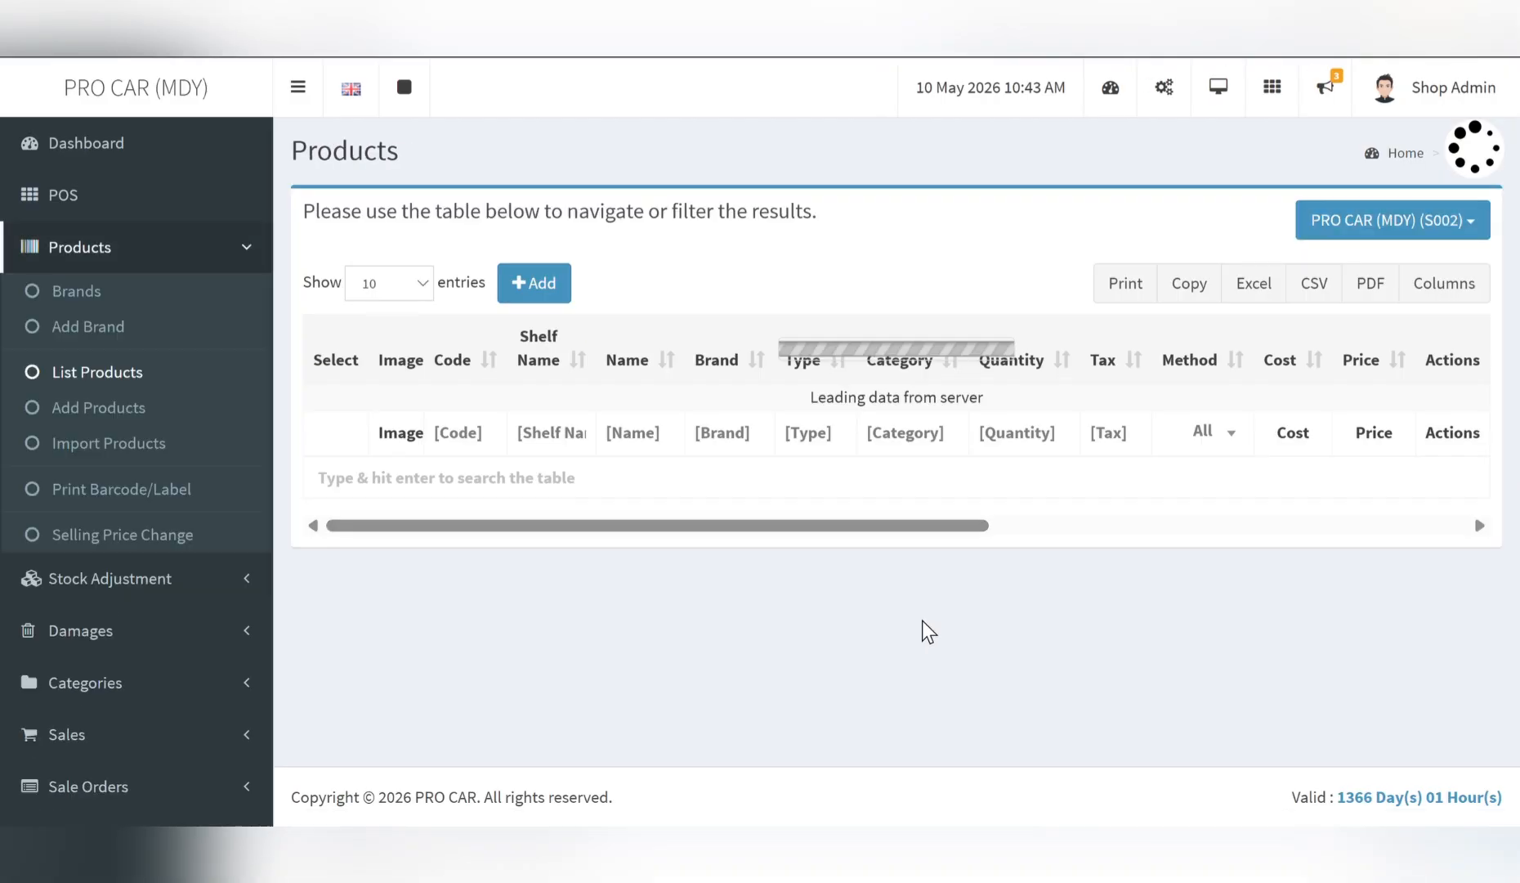
scroll(907, 593, down, 7)
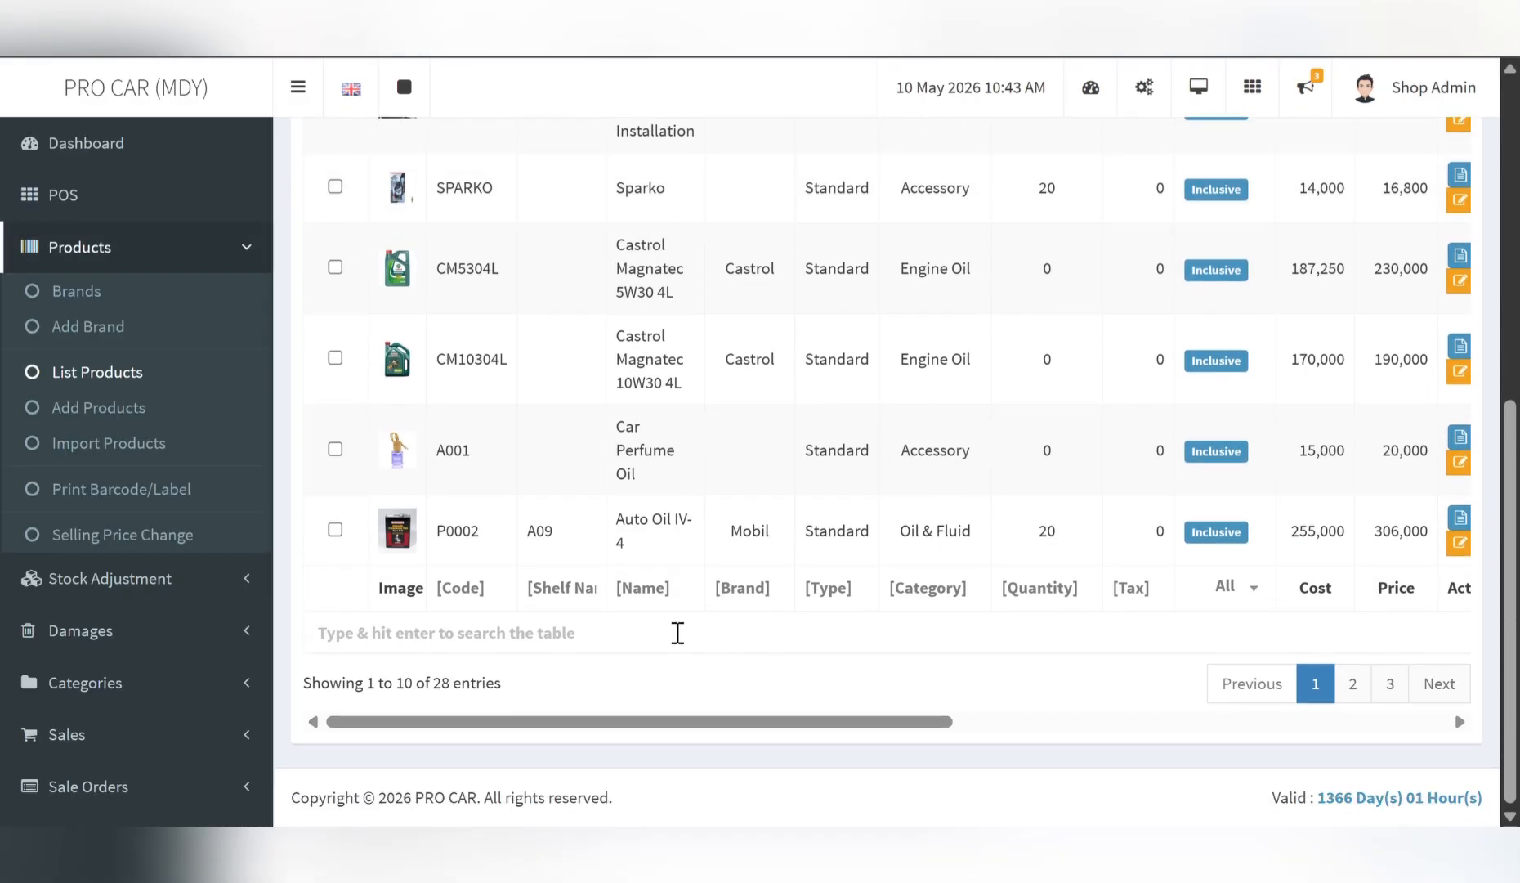
double_click(1047, 530)
drag(1290, 536, 1348, 543)
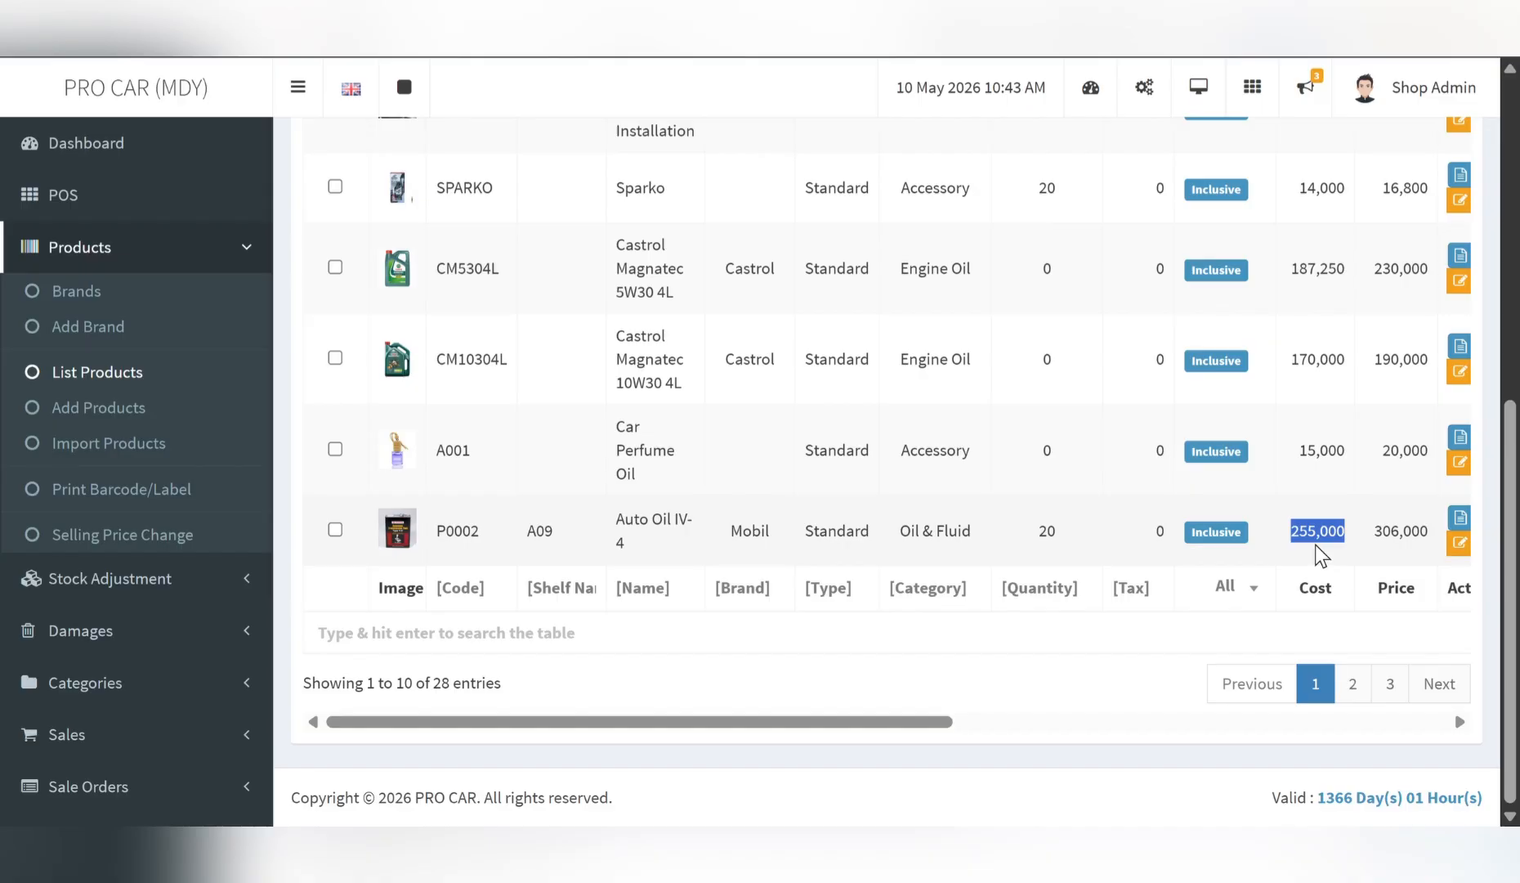
double_click(1045, 531)
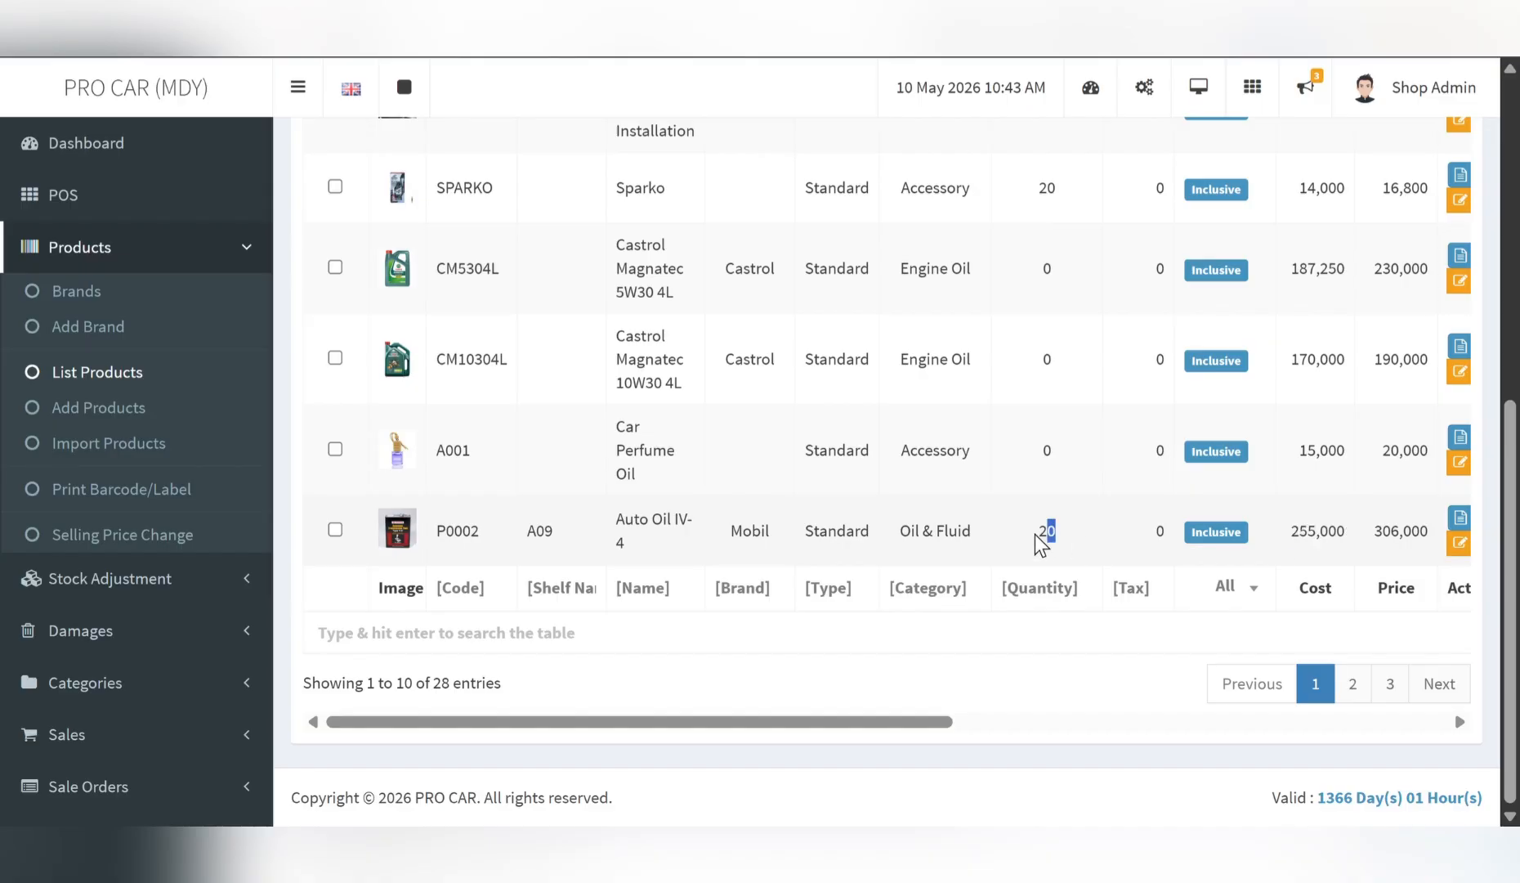
drag(1289, 541, 1357, 550)
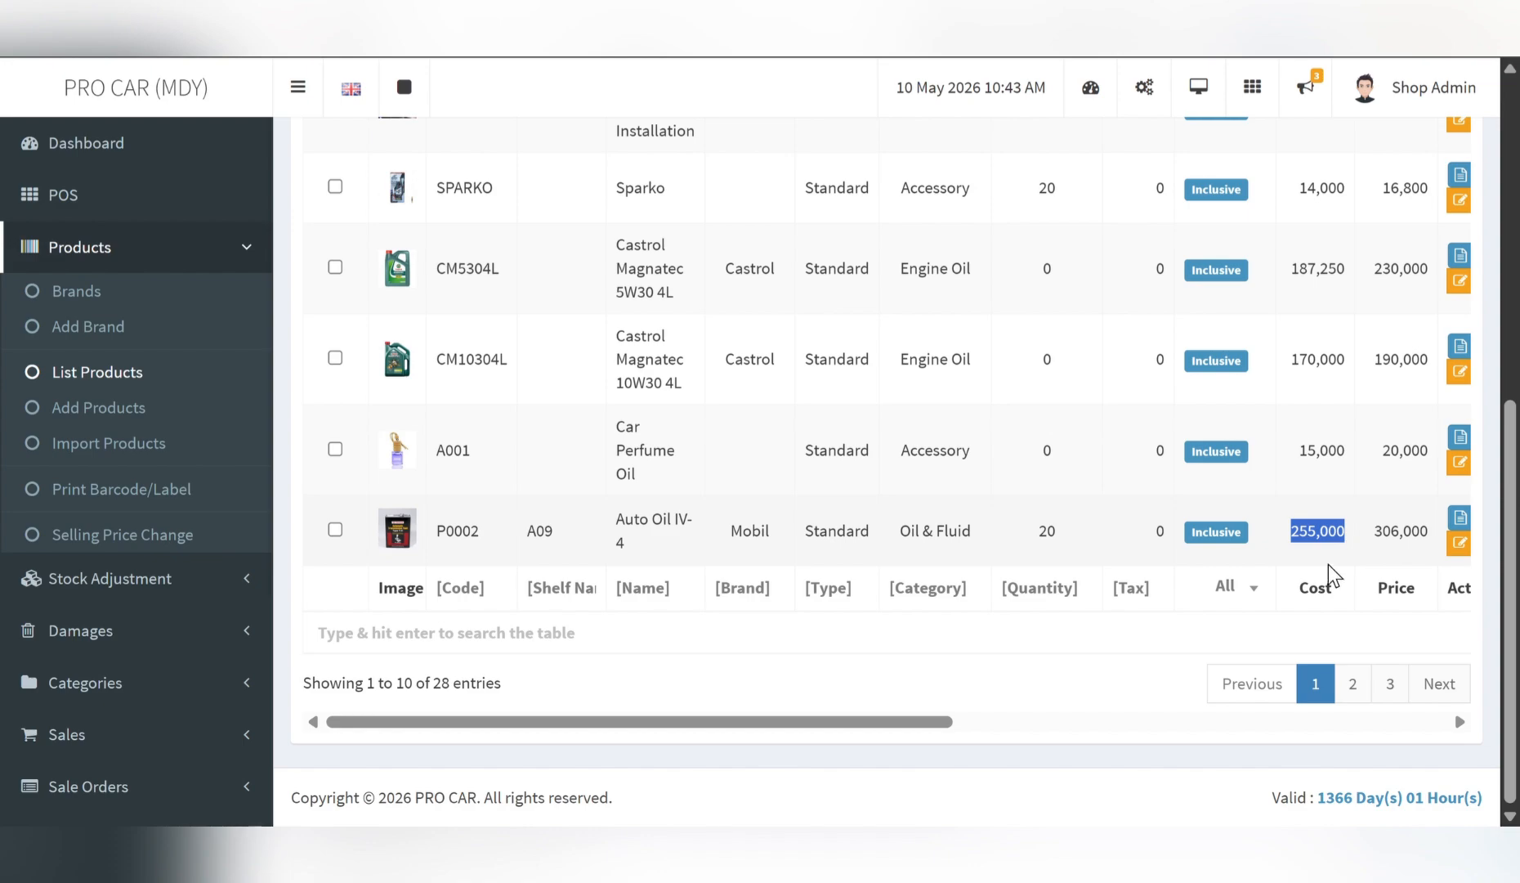
click(1311, 545)
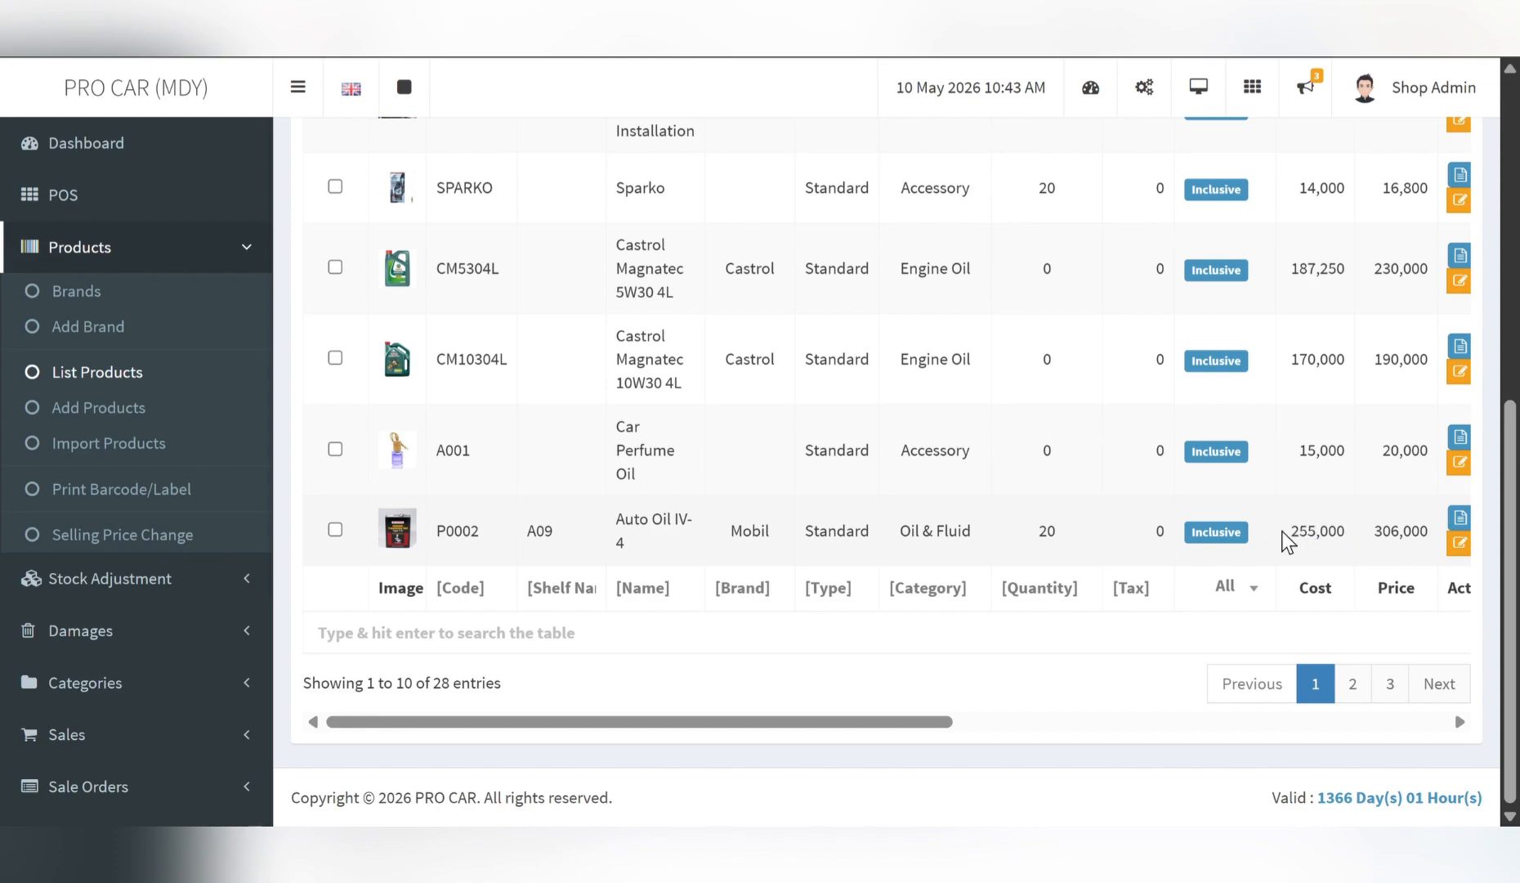
drag(1276, 532, 1440, 535)
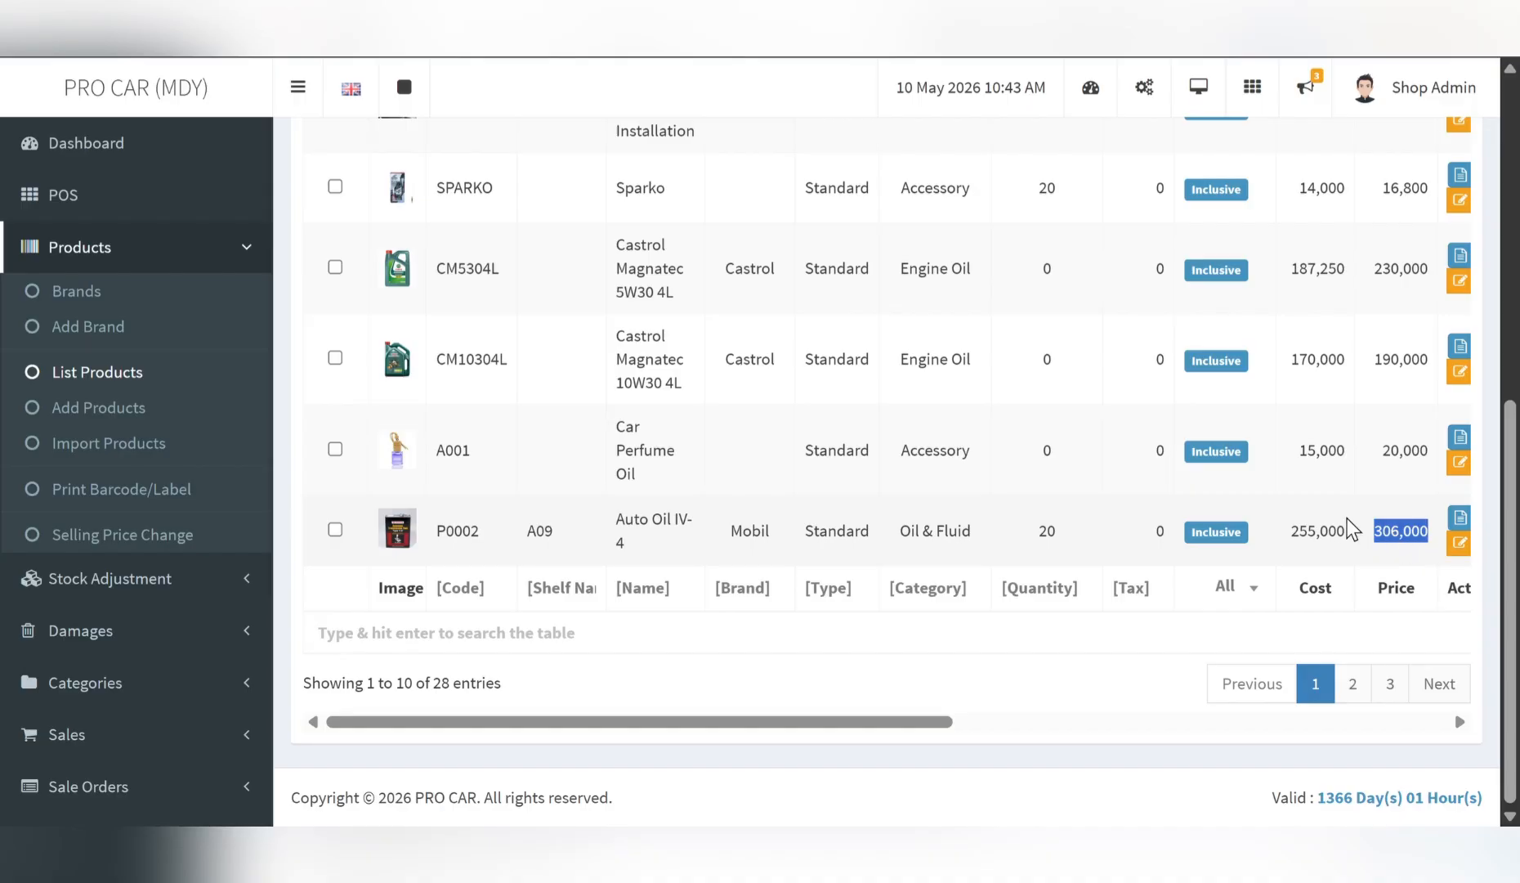
- Search the product list for "sp" and check Sparko's cost and selling price
click(576, 640)
text(sp)
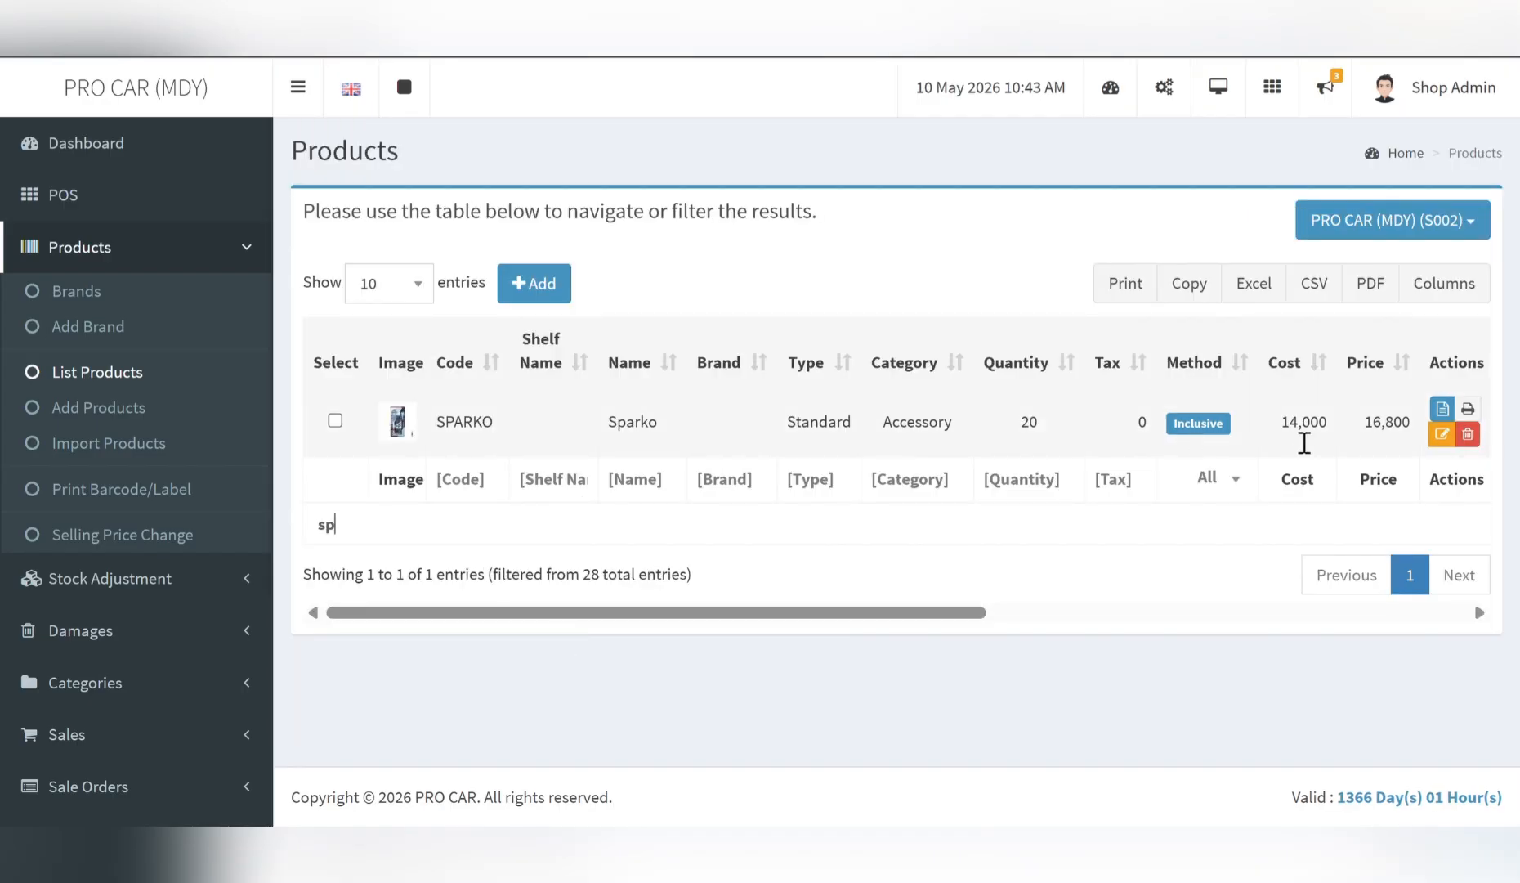
drag(1275, 441, 1333, 432)
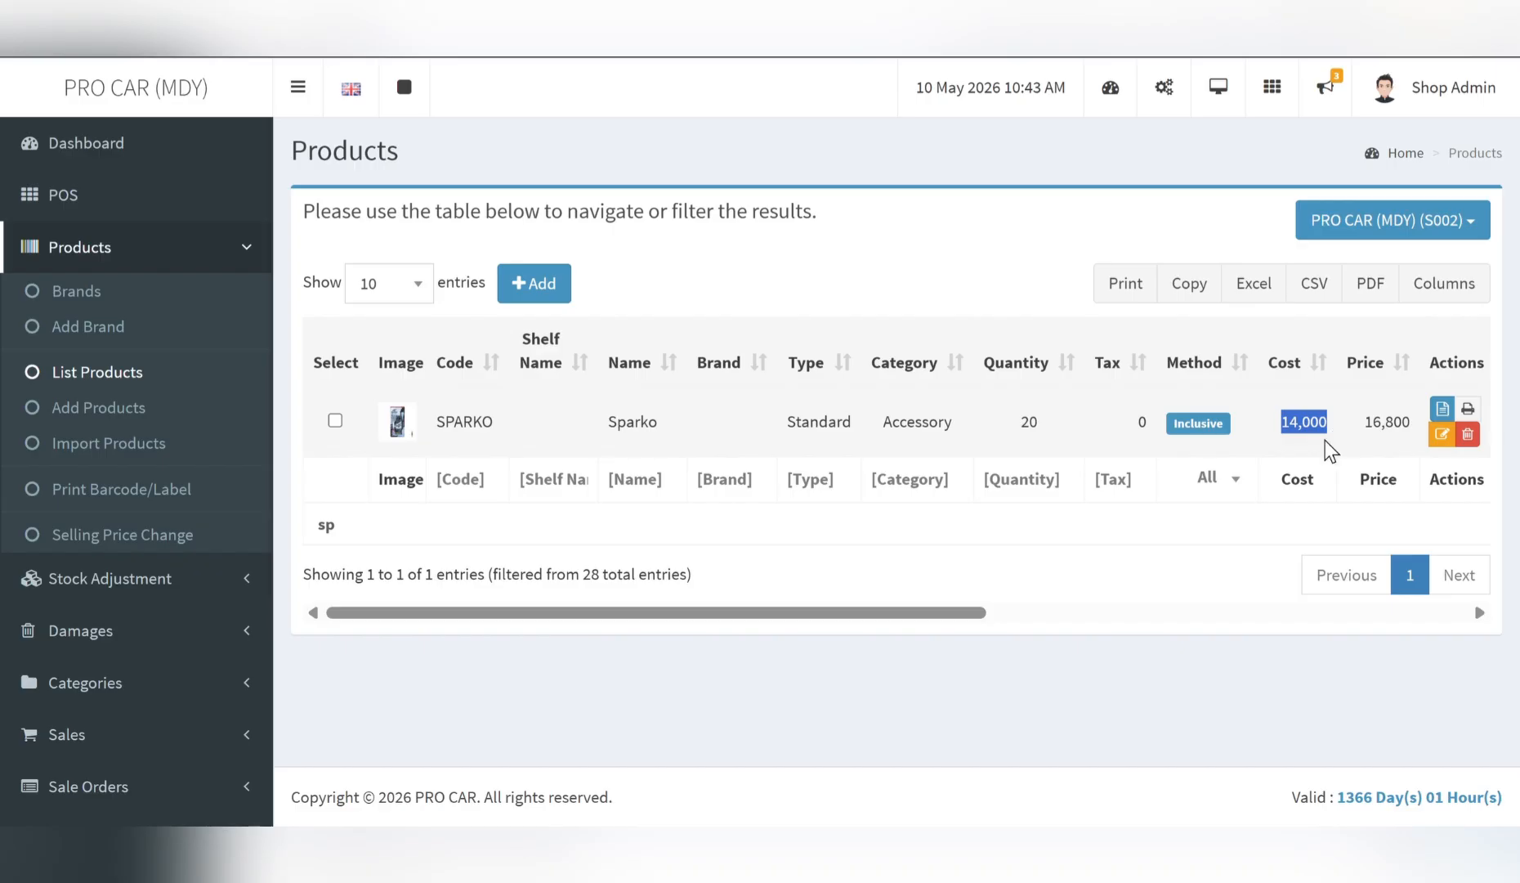
click(1280, 437)
drag(1280, 437, 1350, 428)
click(1405, 427)
drag(1363, 431, 1422, 427)
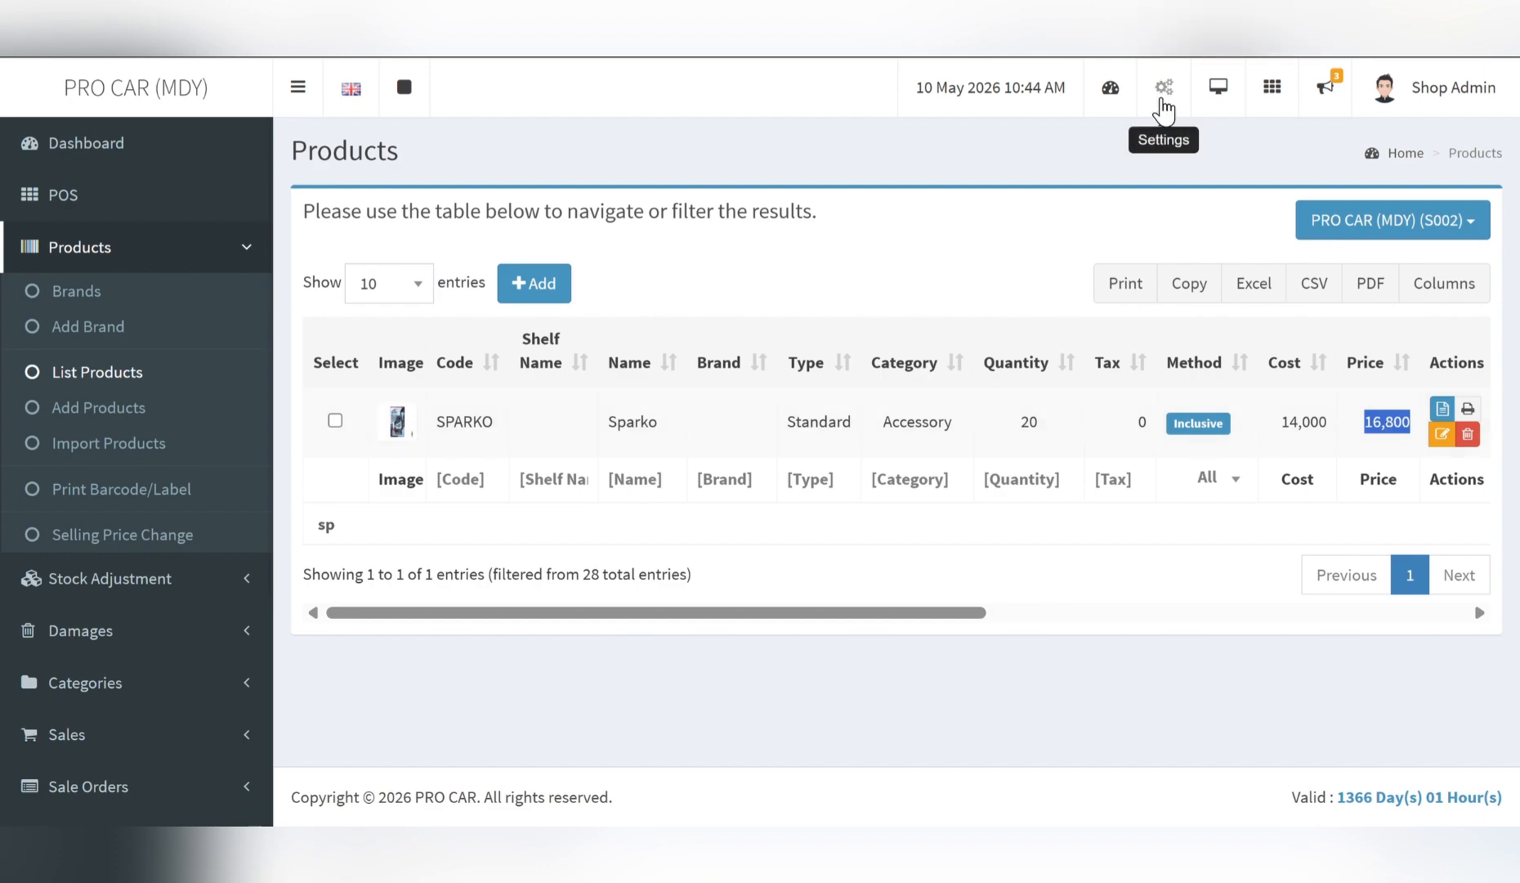
- Open the system settings and review the Update Product Cost with Purchase and Update Product Price with Purchase options
click(1162, 98)
scroll(1021, 458, down, 7)
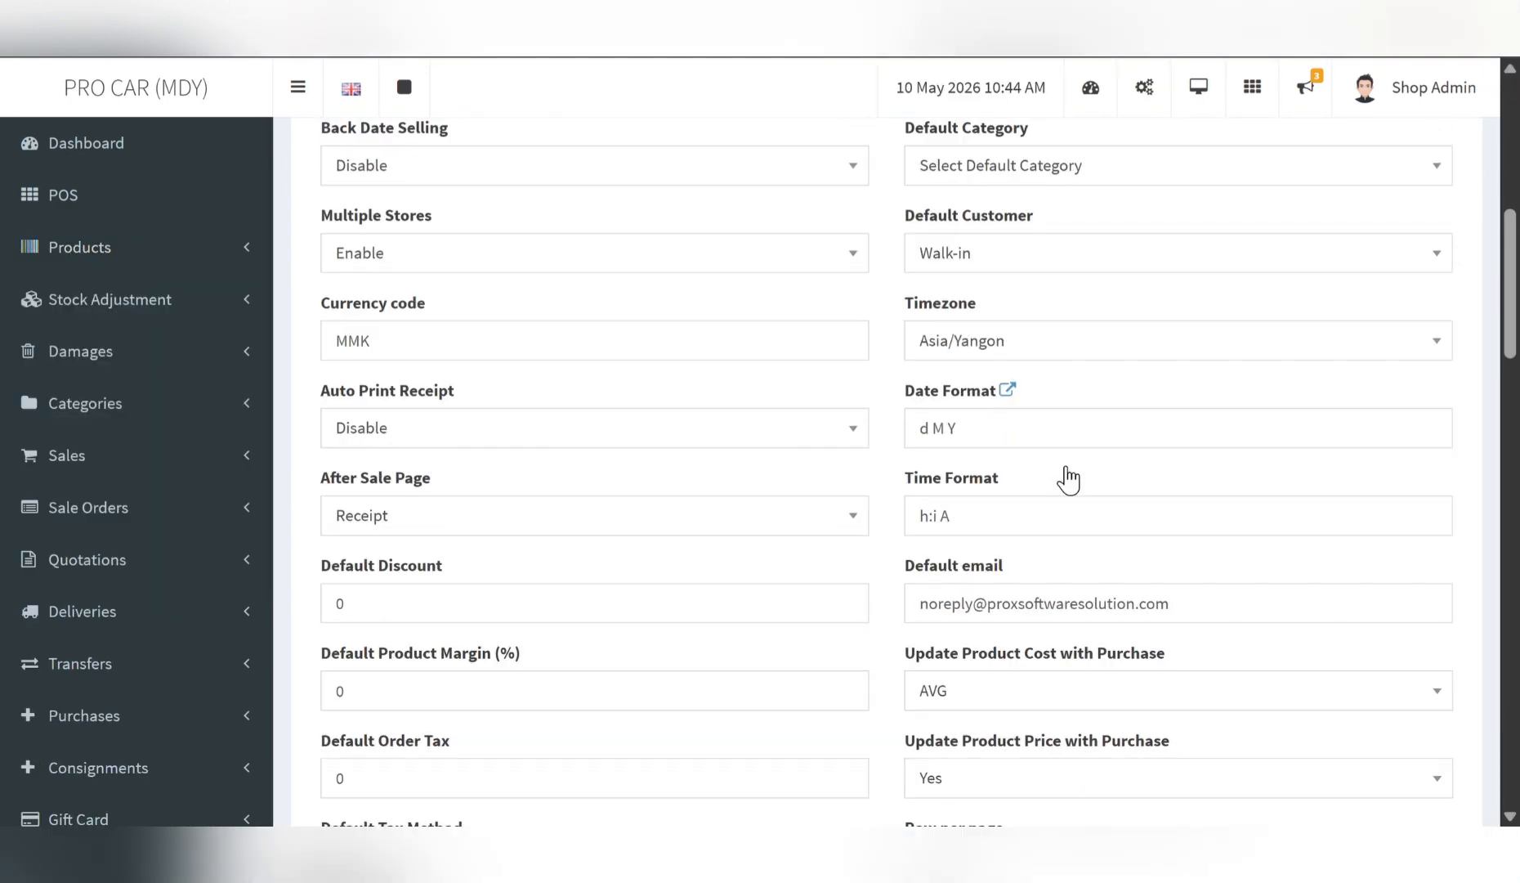
scroll(1071, 483, down, 5)
scroll(1086, 424, up, 3)
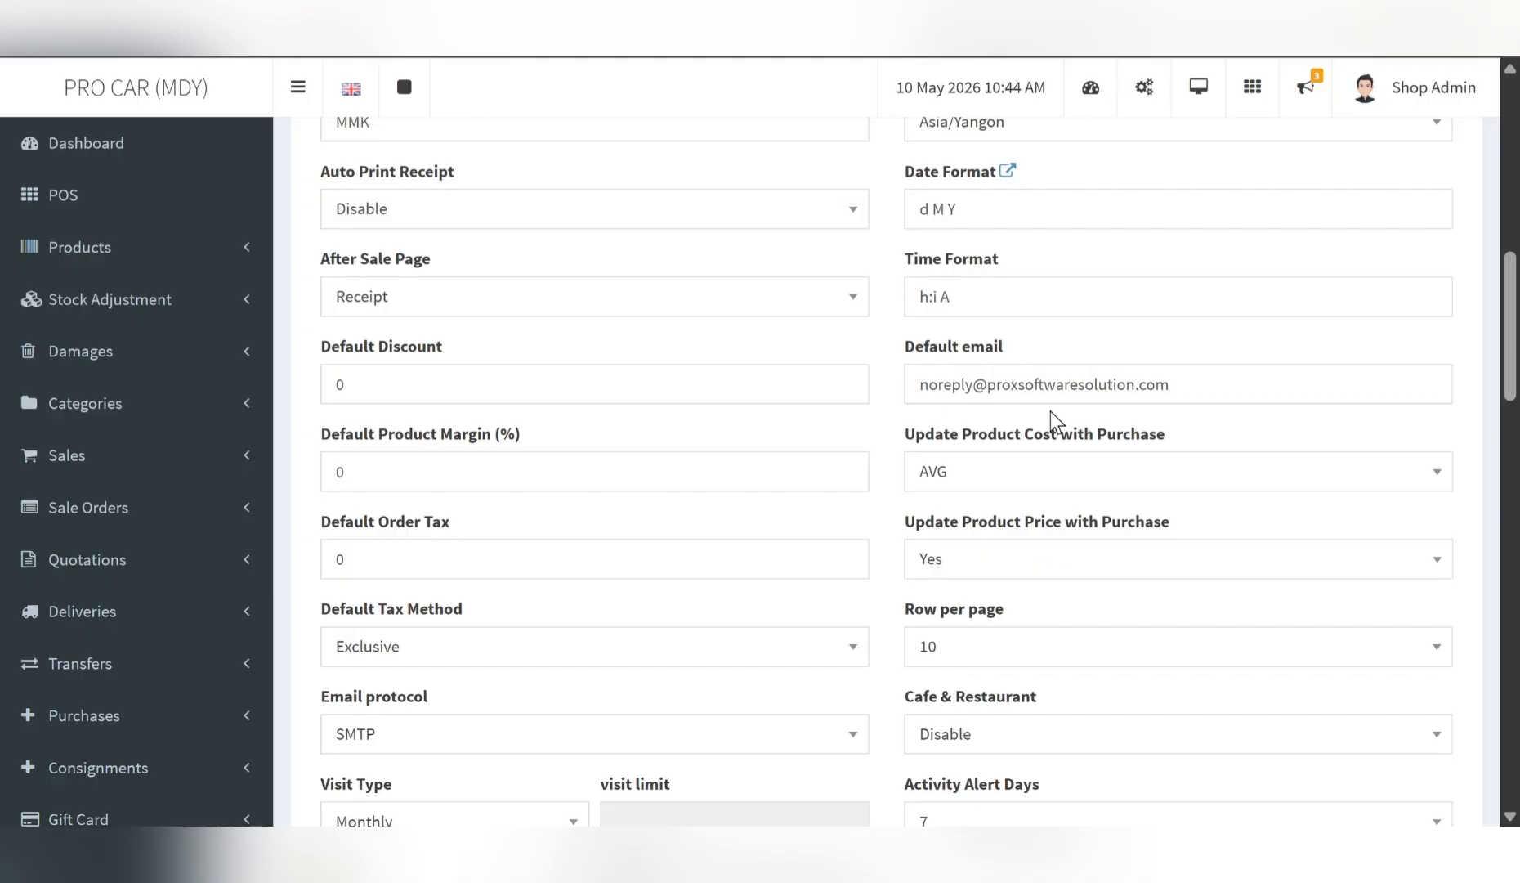
drag(962, 412, 1123, 446)
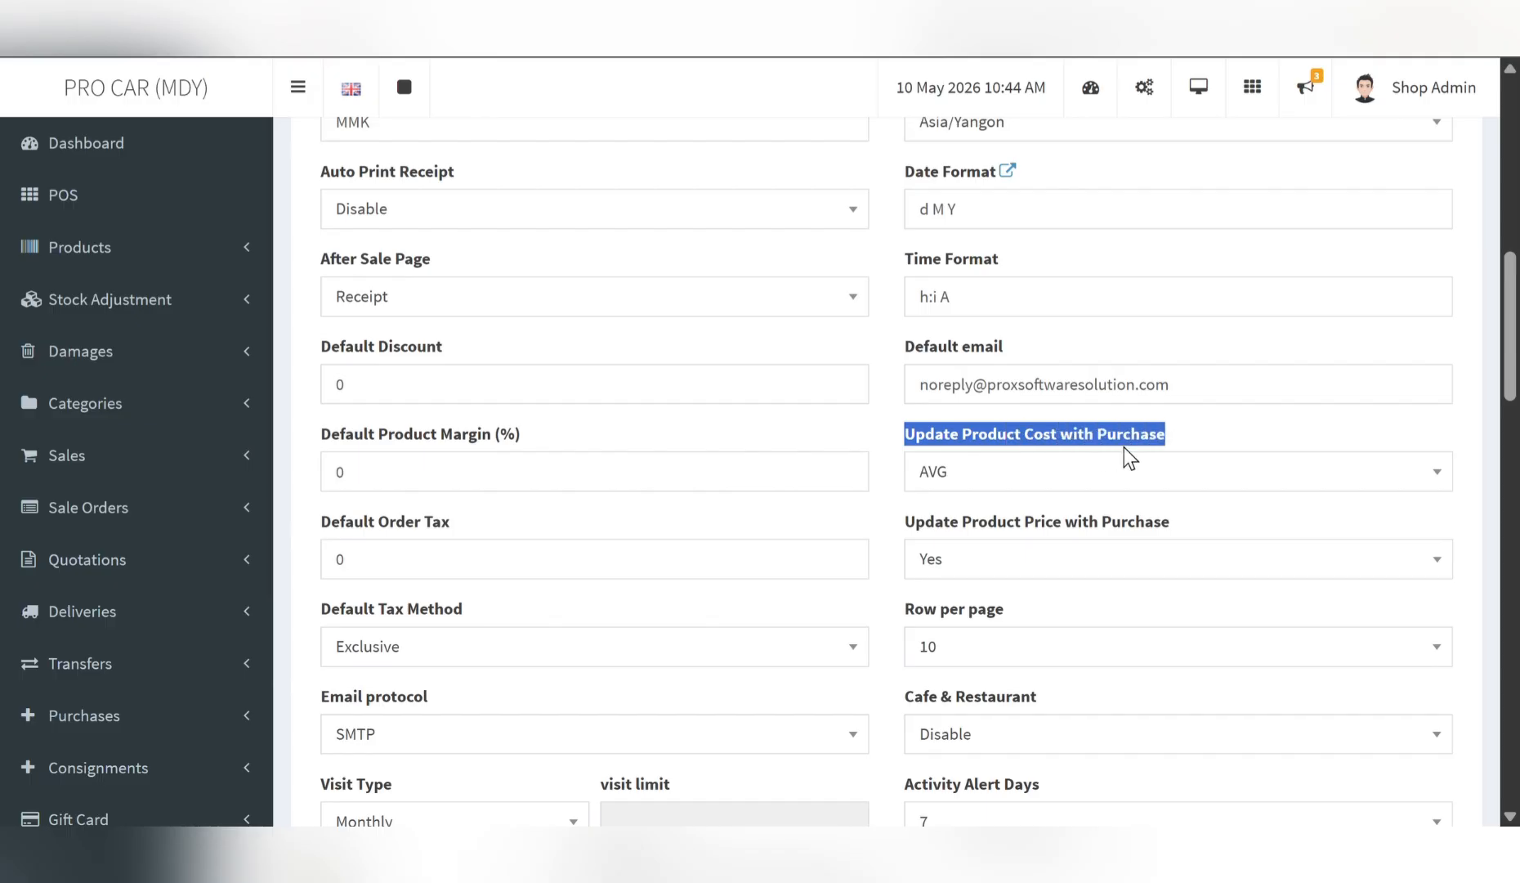
drag(907, 511, 1140, 531)
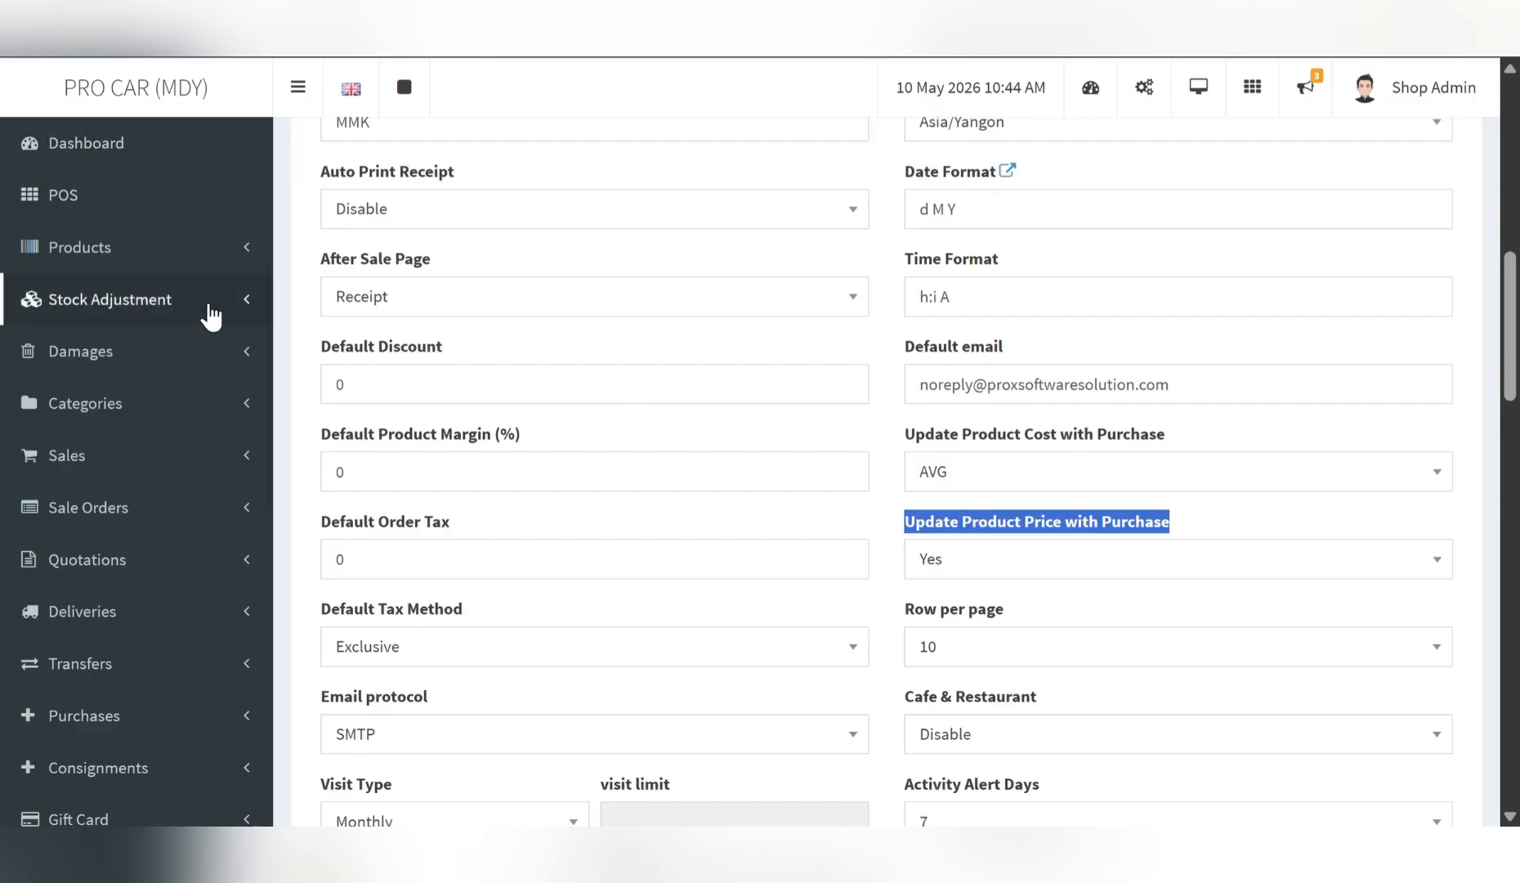
- Return to the product list, collapse the navigation sidebar and open Castrol Magnatec 5W30 4L for editing
click(120, 260)
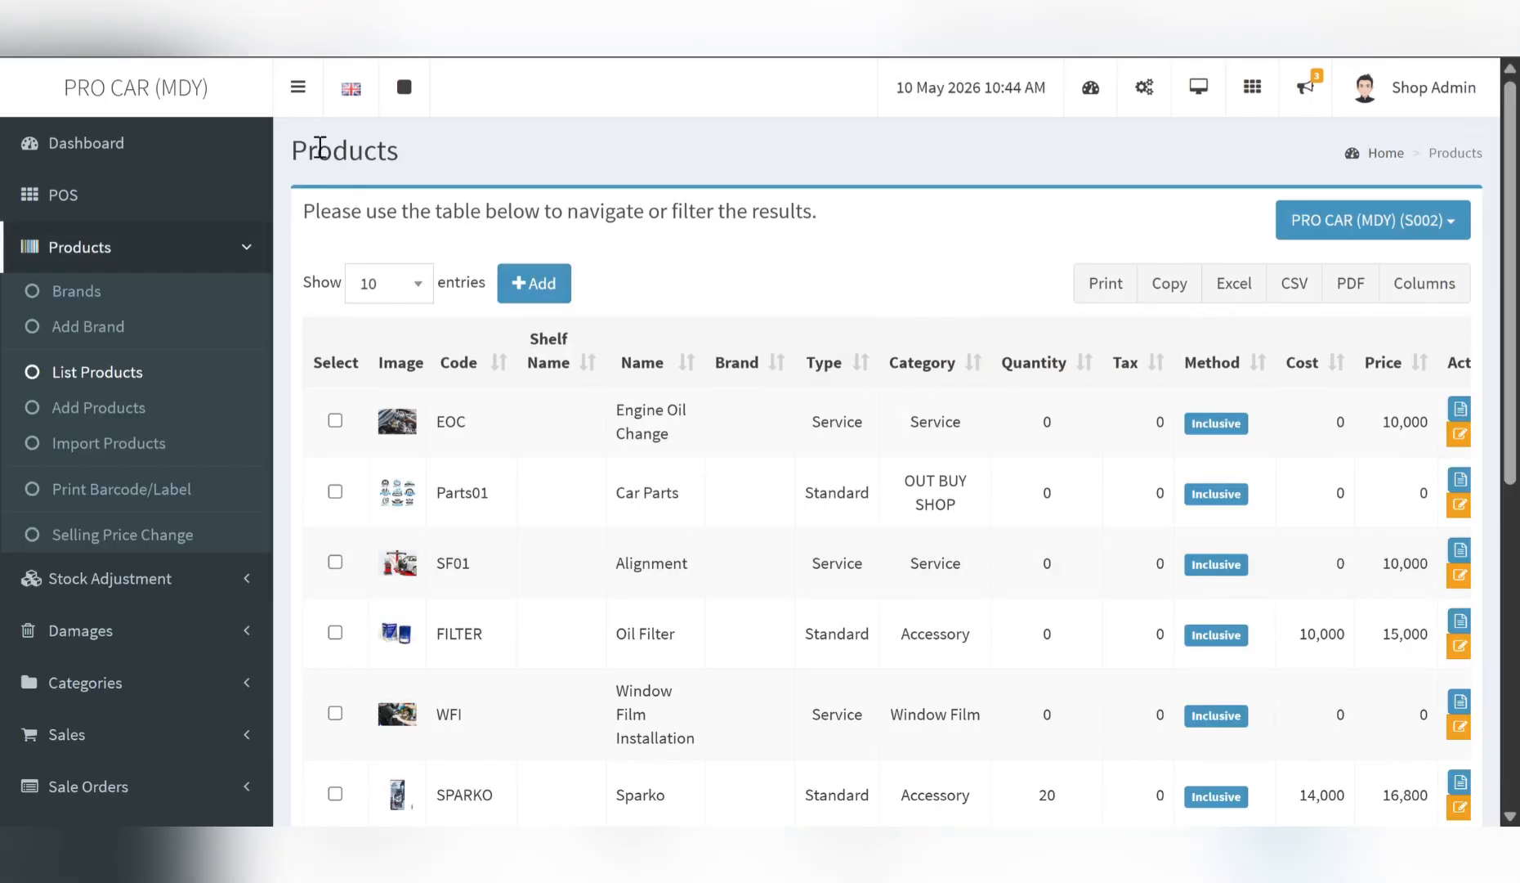
click(298, 87)
scroll(740, 486, down, 3)
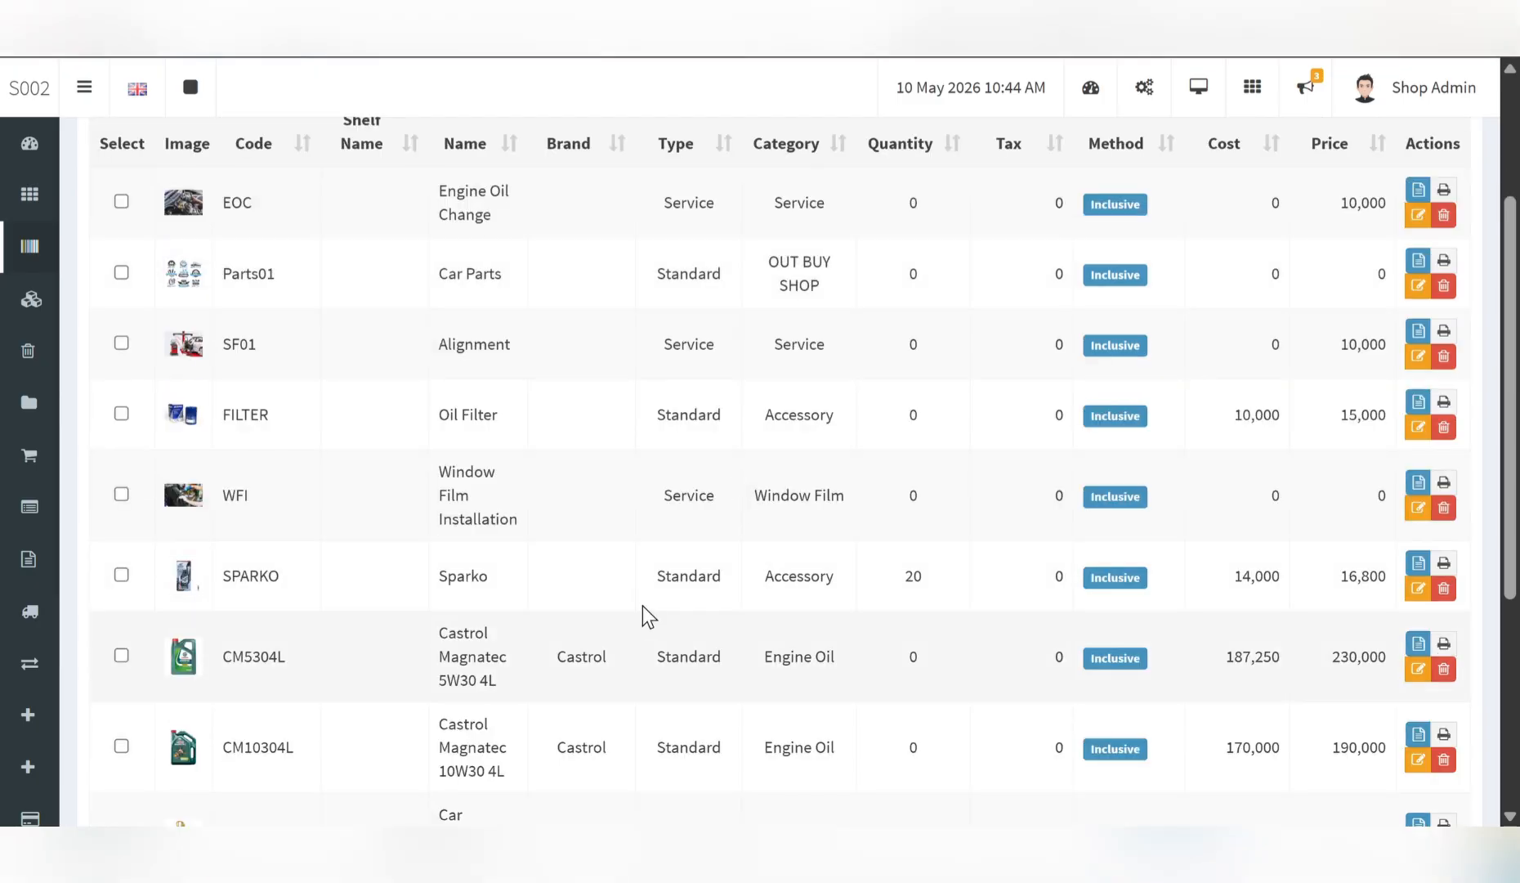
scroll(646, 605, down, 3)
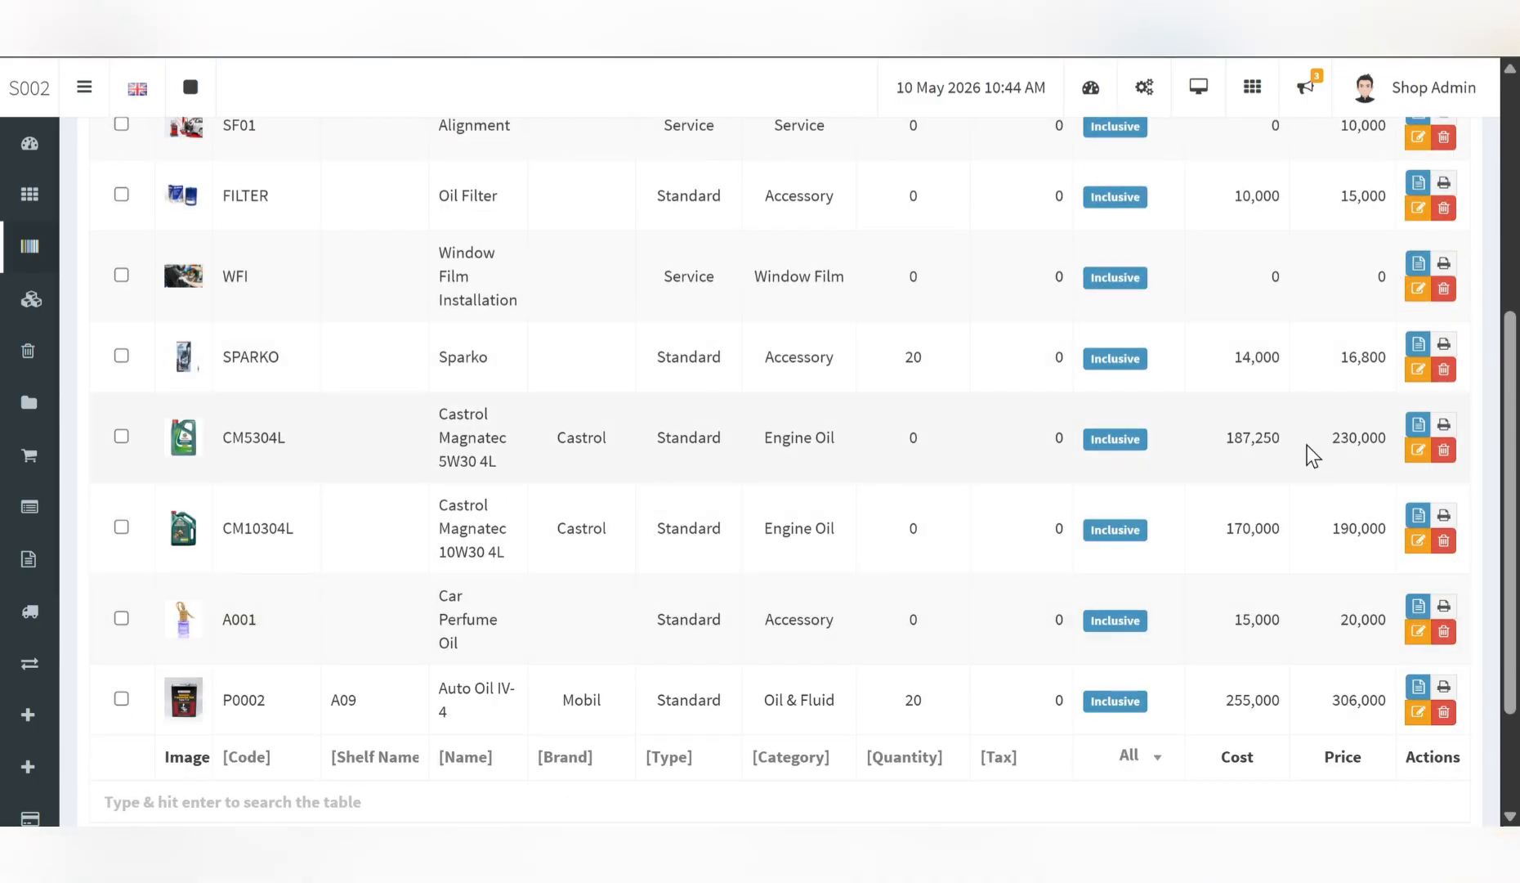
click(1419, 452)
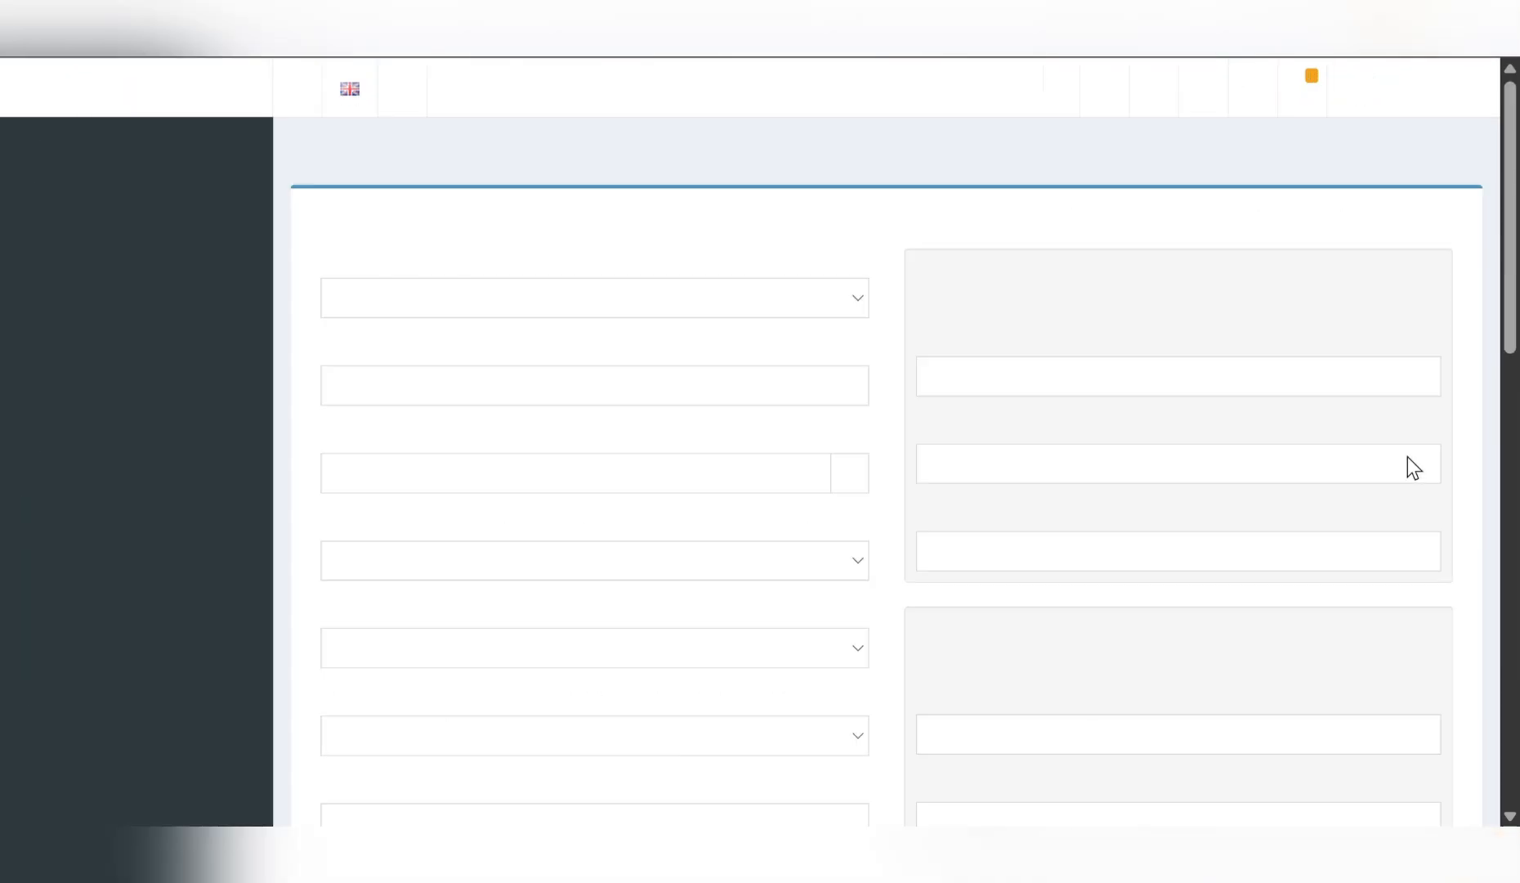
- Examine the Castrol product's profit margin and price fields, and return to the dashboard without changing anything
scroll(681, 532, down, 6)
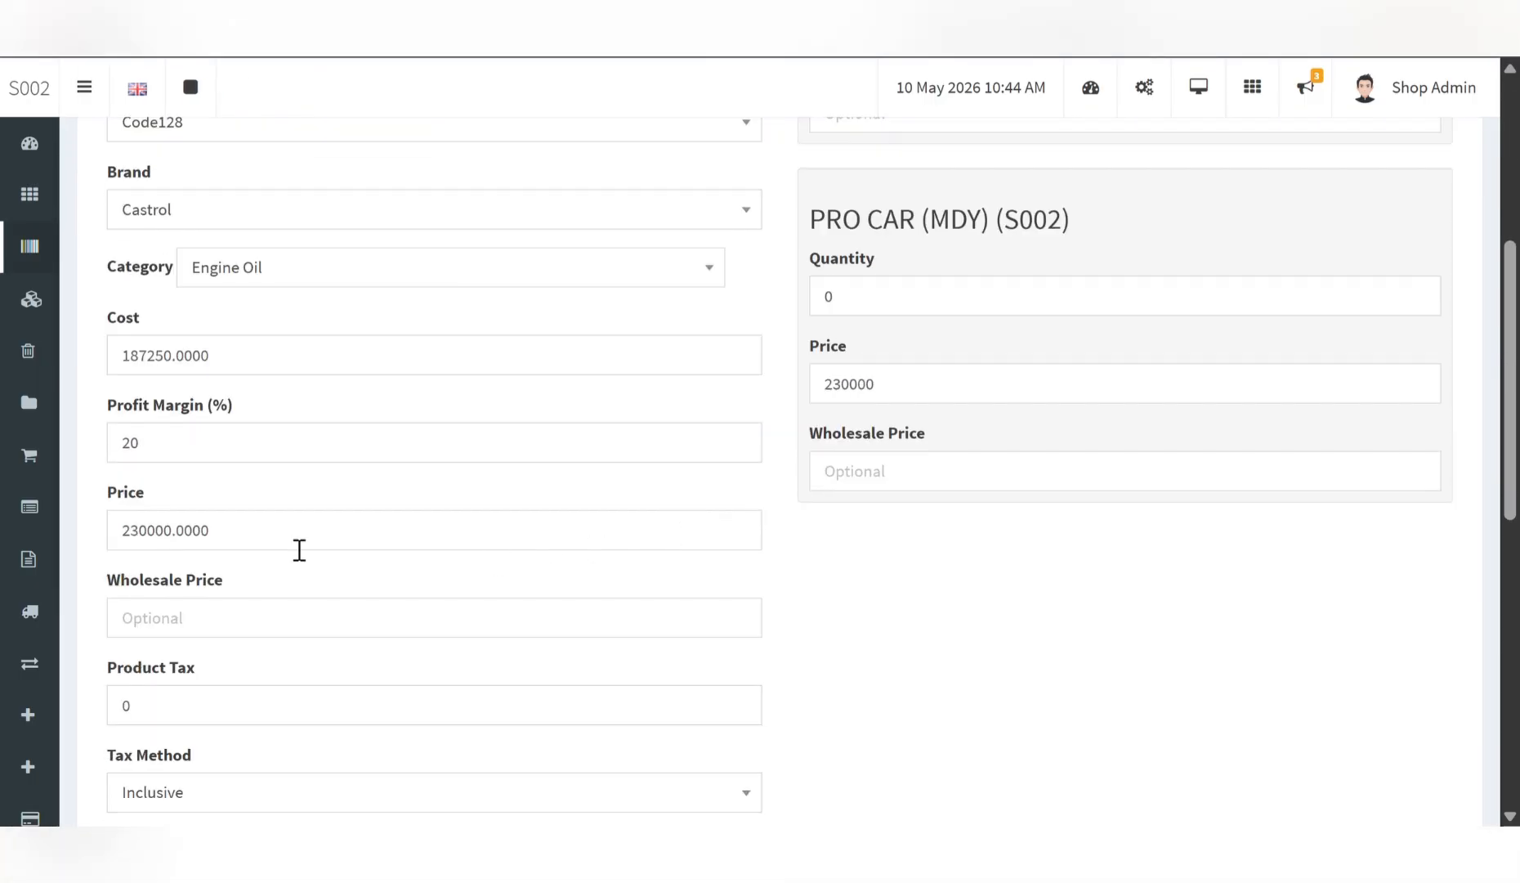
drag(110, 406, 267, 417)
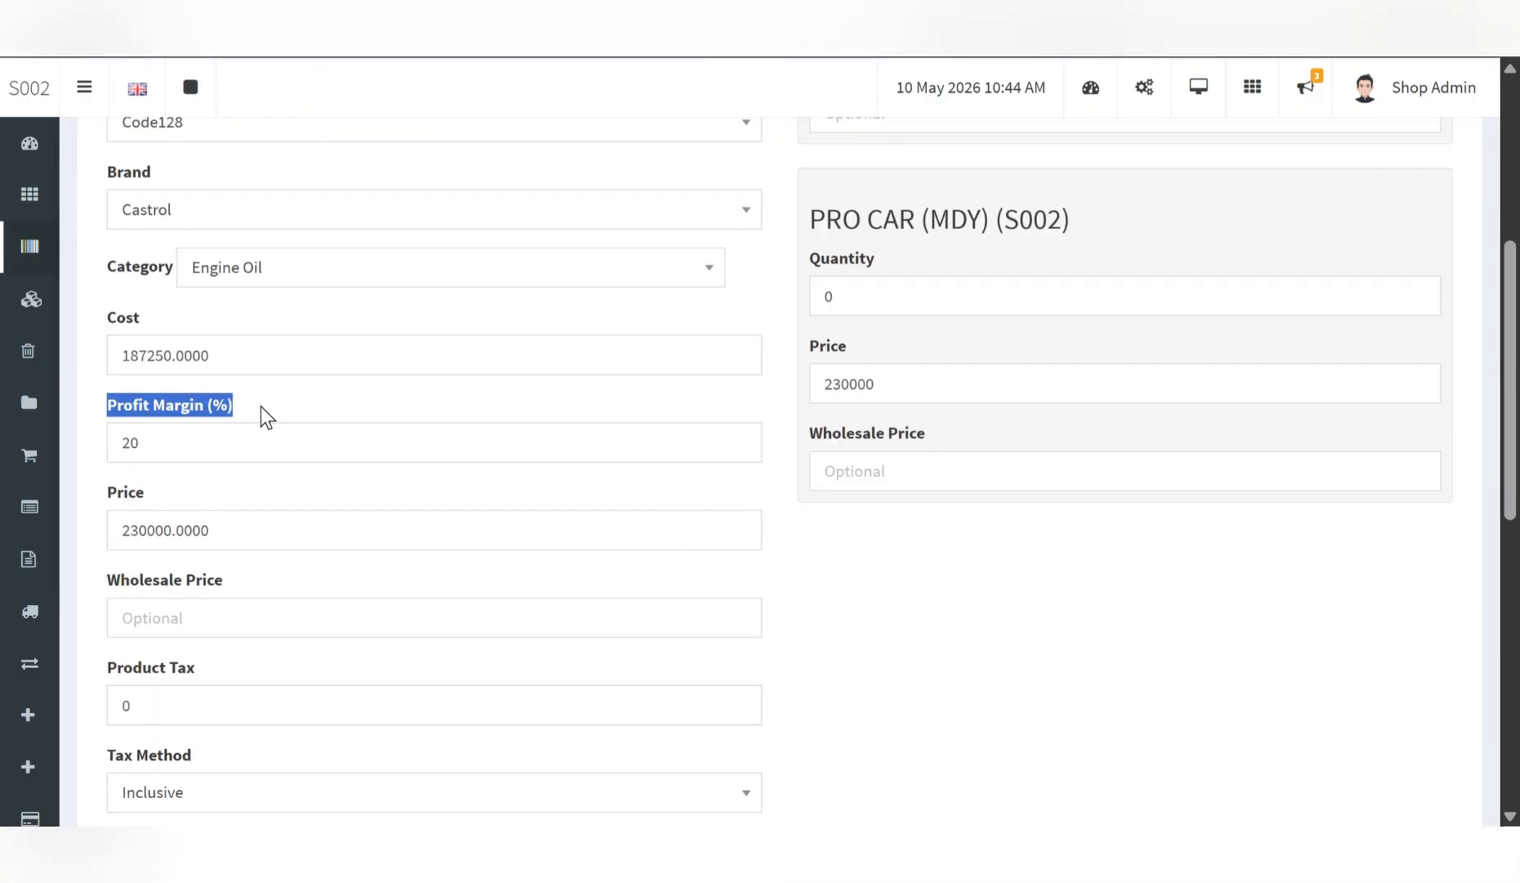
click(145, 455)
click(137, 543)
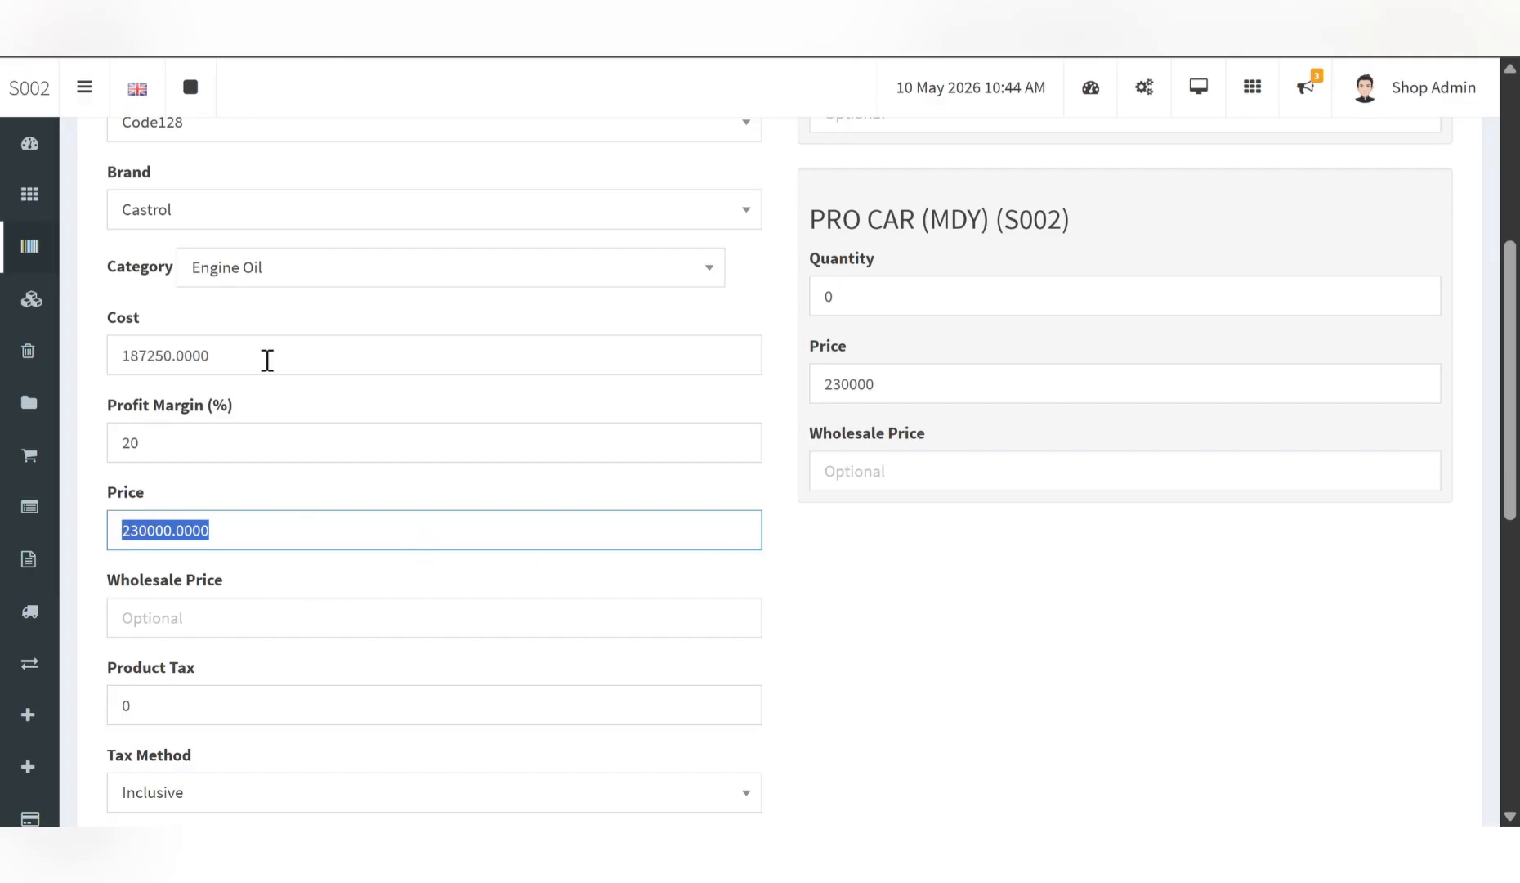
click(58, 154)
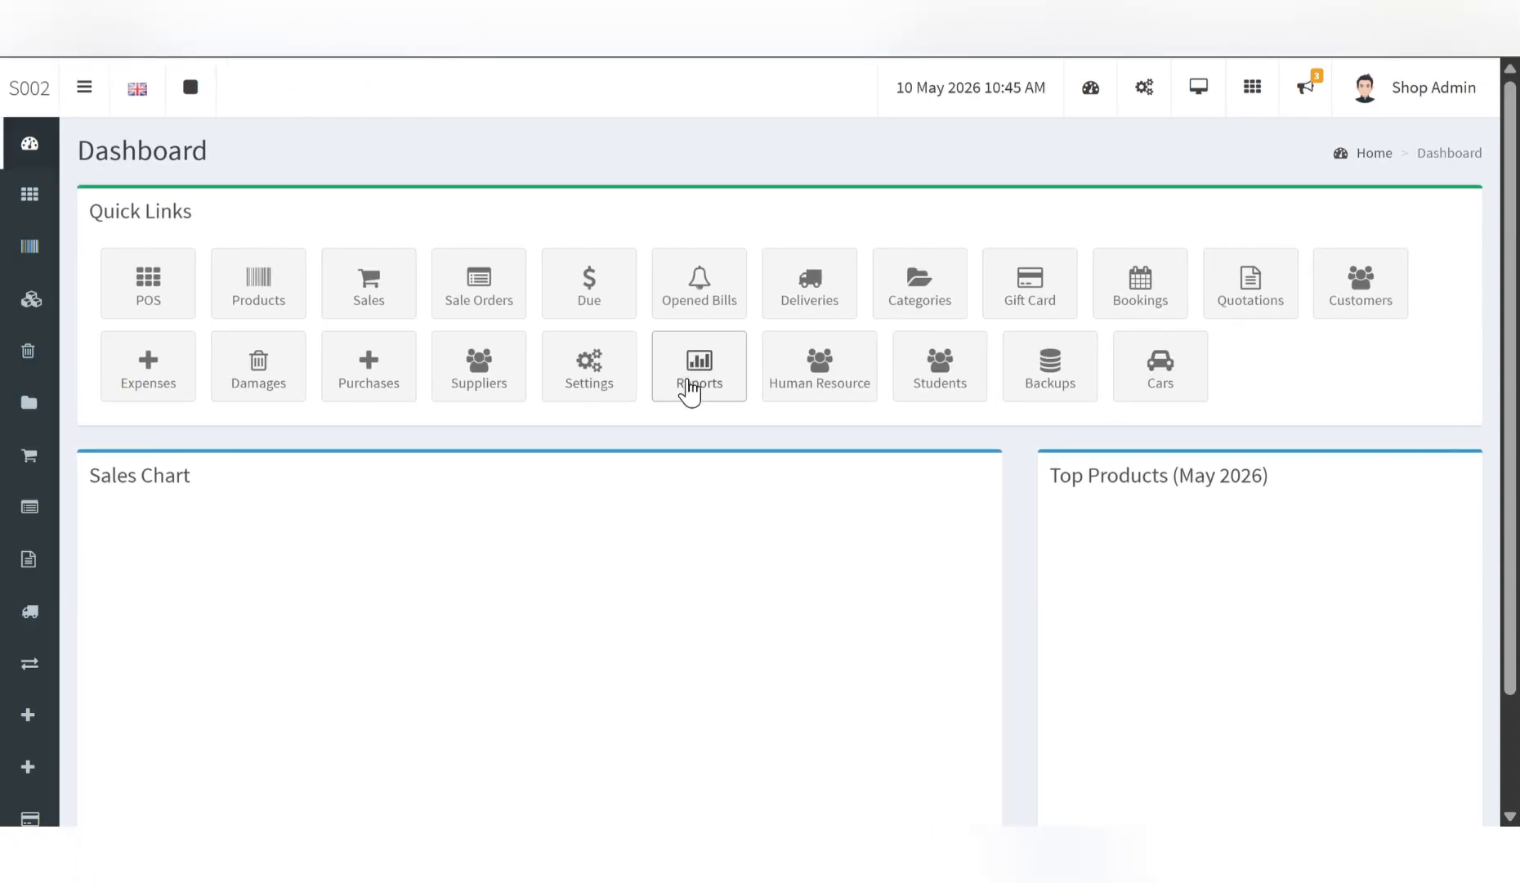